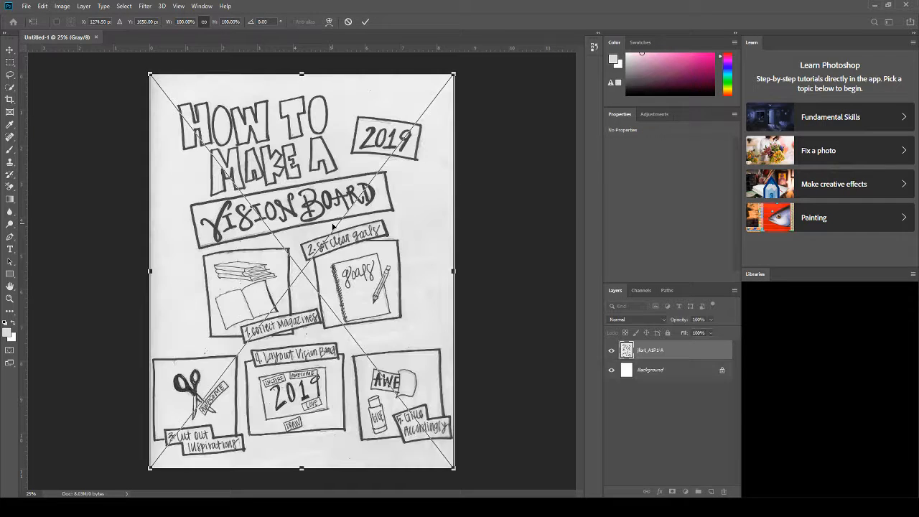
Step: Commit the placed vision board sketch on the page and toggle its layer's visibility off and back on
left_click(365, 23)
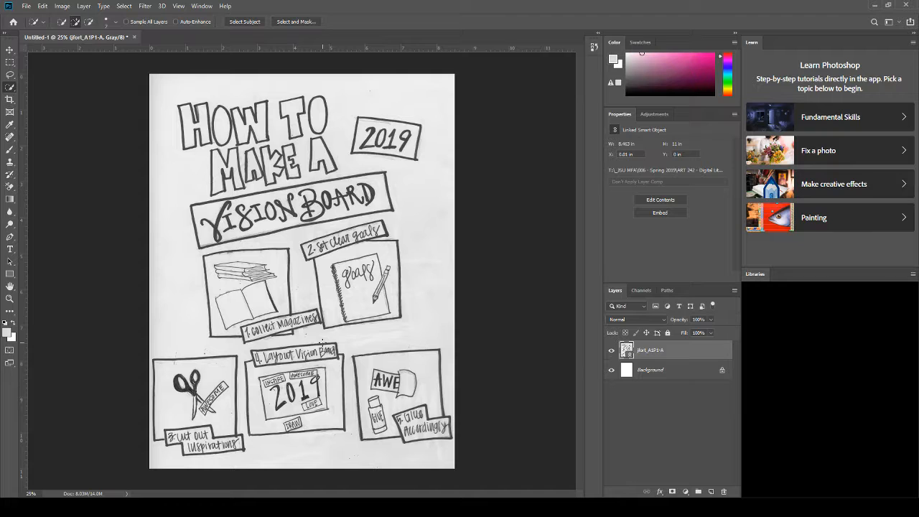
left_click(611, 352)
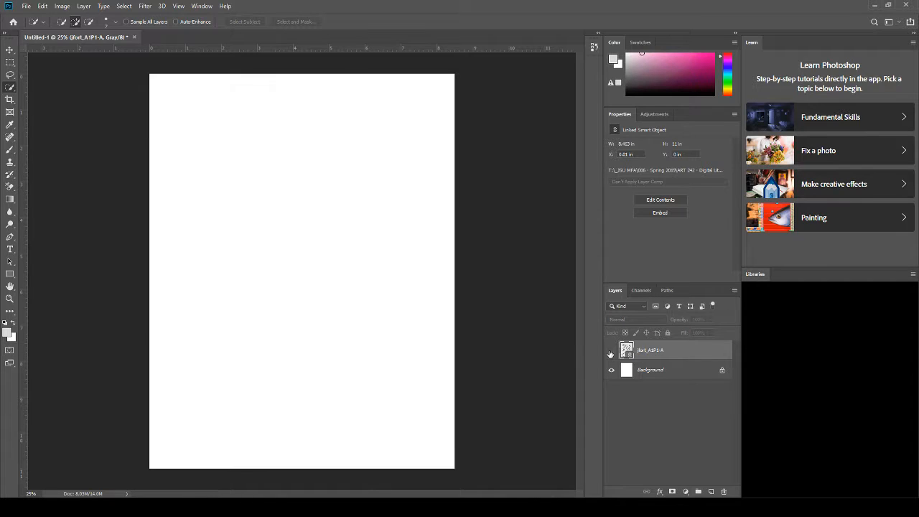
left_click(611, 351)
left_click(611, 351)
left_click(612, 352)
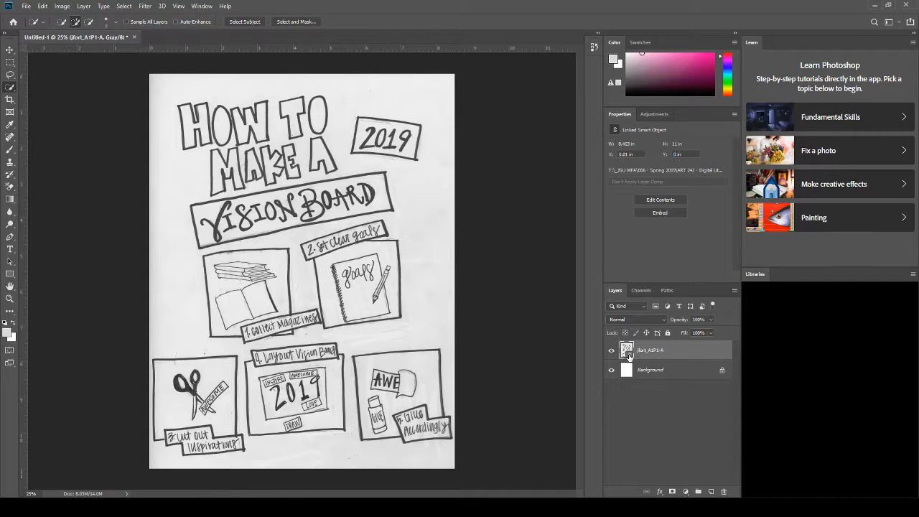
Step: Open the linked sketch smart object's contents for editing in its own document, comparing it with the Untitled-1 page
double_click(629, 354)
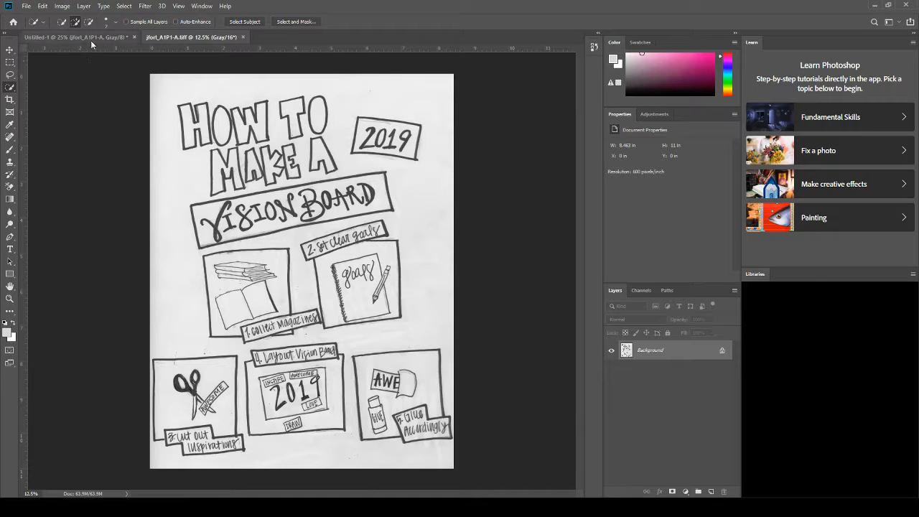
left_click(63, 37)
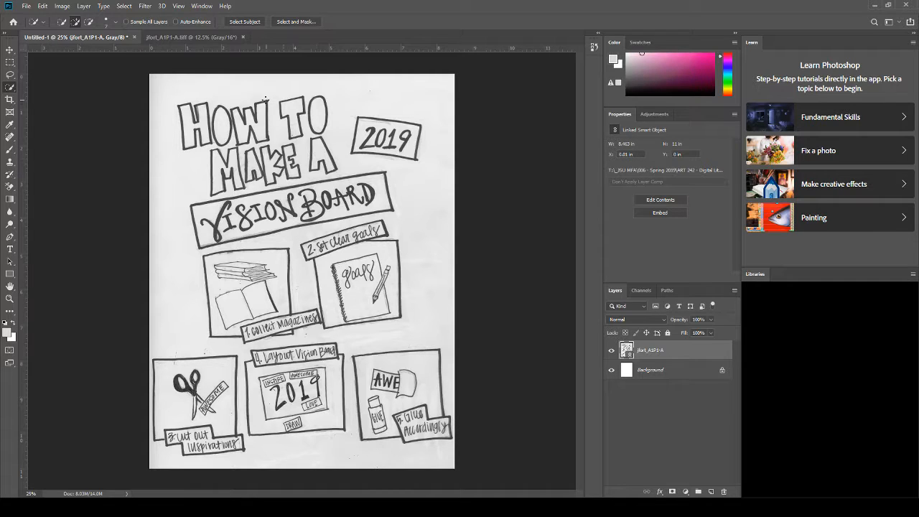
left_click(171, 34)
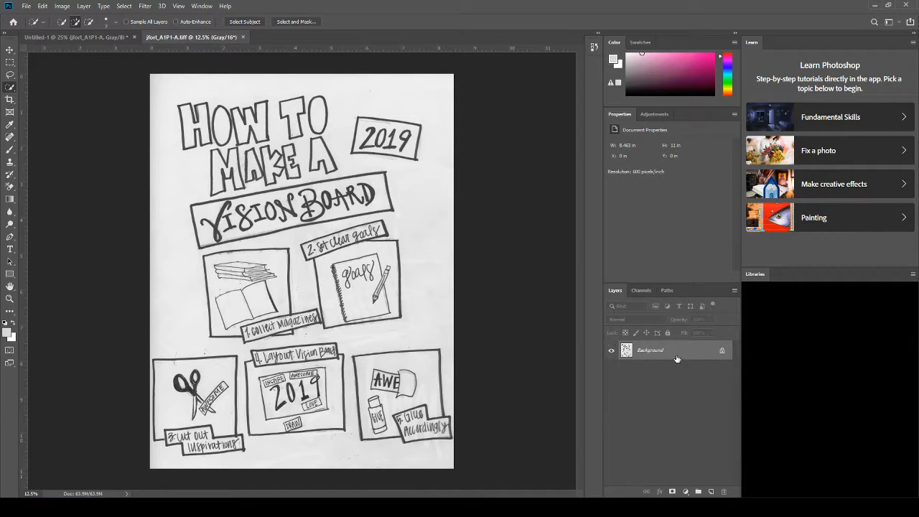
Step: Duplicate the scan's Background layer as a layer named Process and hide the original Background layer
key("ctrl+l")
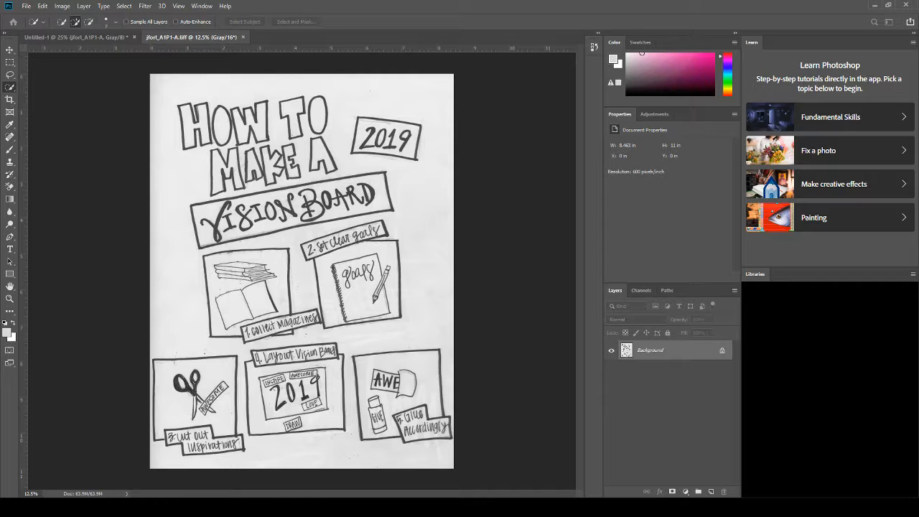
left_click(536, 155)
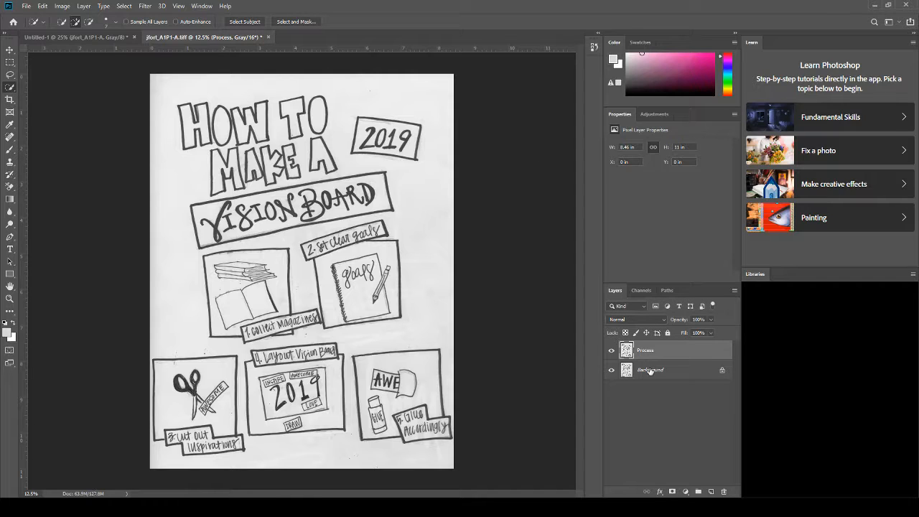
left_click(611, 370)
Step: Add a Levels adjustment layer, sampling the white point from the blank paper and the black point from the Vision Board title's ink
left_click(645, 115)
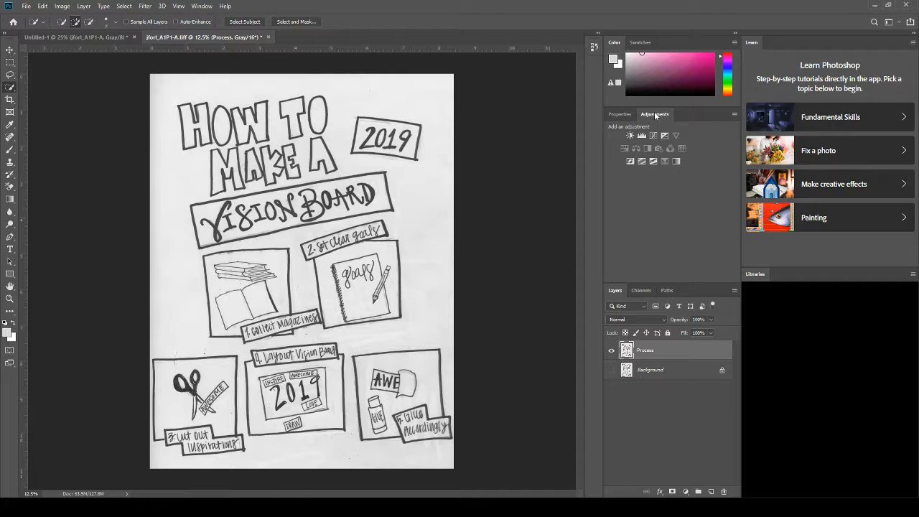
left_click(641, 135)
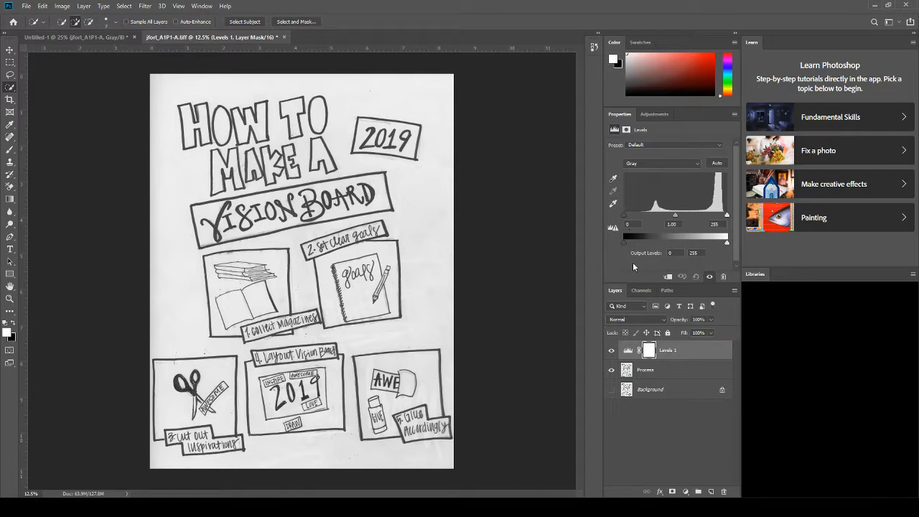
left_click(613, 206)
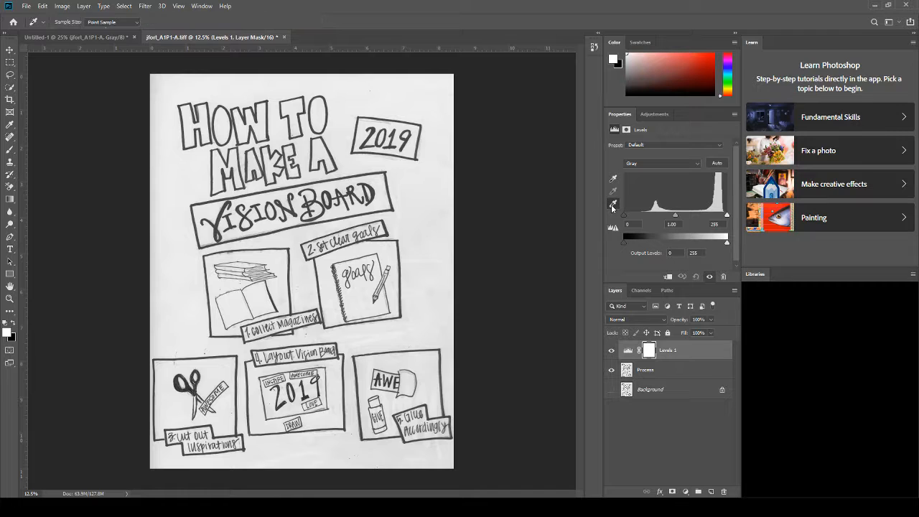
left_click(421, 185)
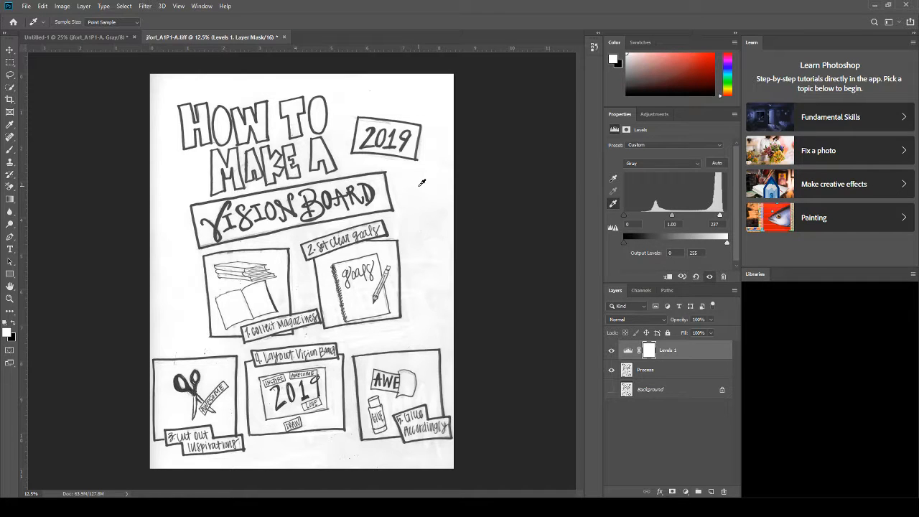
left_click(612, 181)
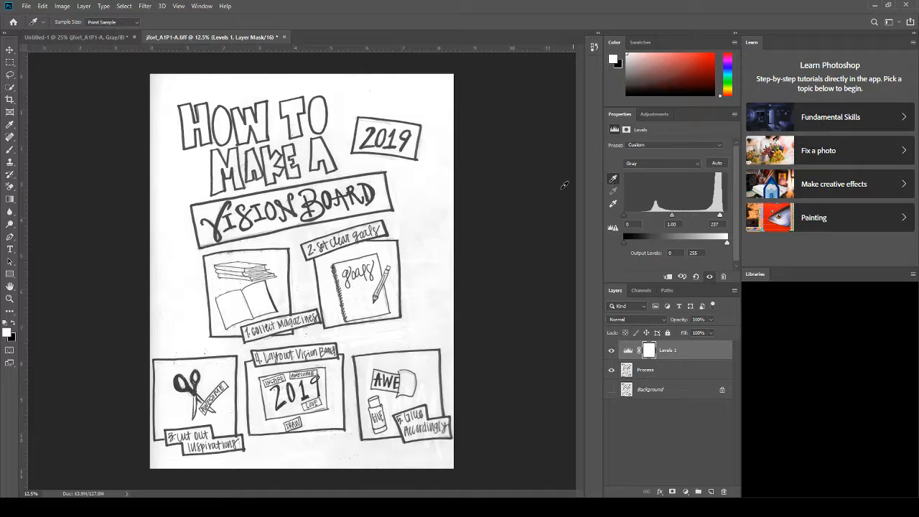
left_click(375, 187)
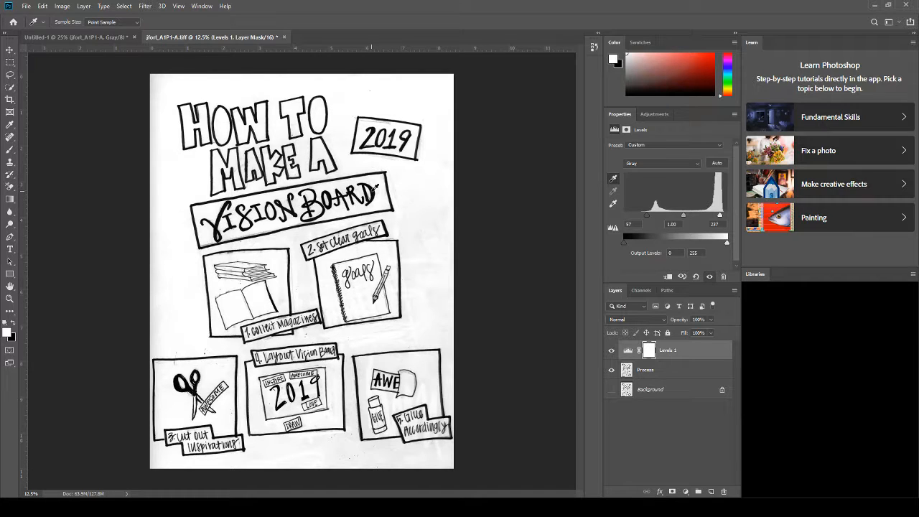
Step: Refine the Levels adjustment to a black input of 120, midtones of 1.10 and a white input of 209
key("z")
left_click_drag(357, 133, 396, 234)
left_click(421, 112)
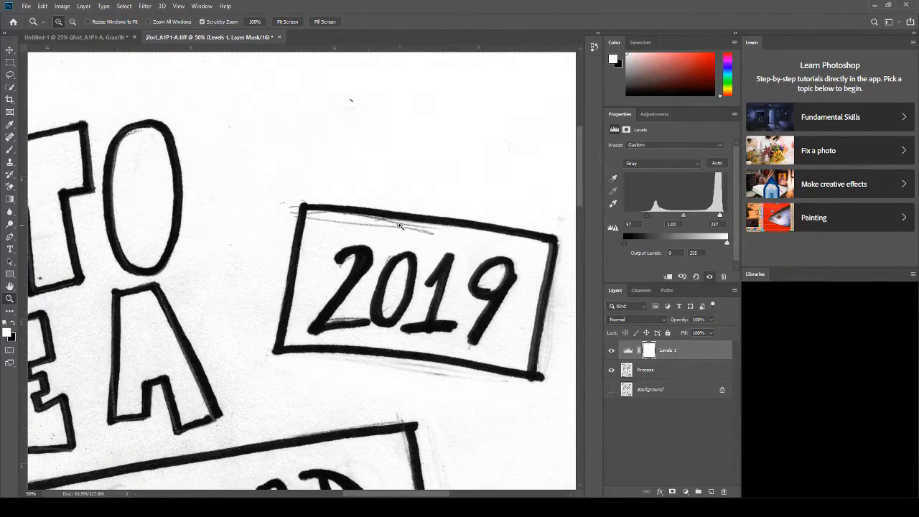
left_click_drag(152, 255, 478, 330)
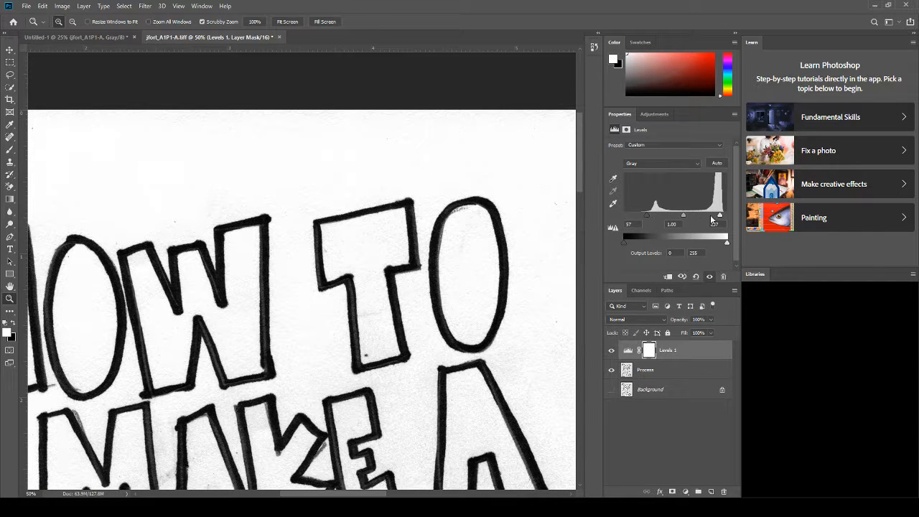
left_click_drag(720, 215, 703, 216)
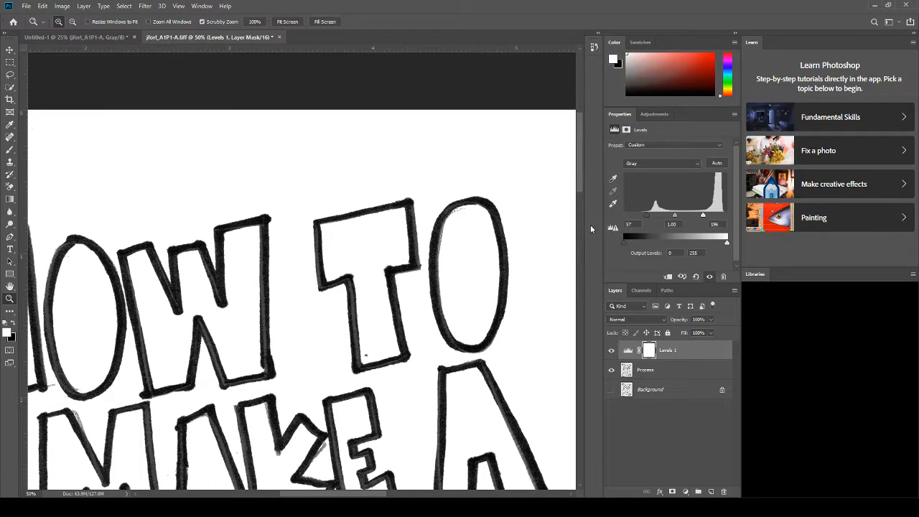
left_click_drag(647, 215, 660, 219)
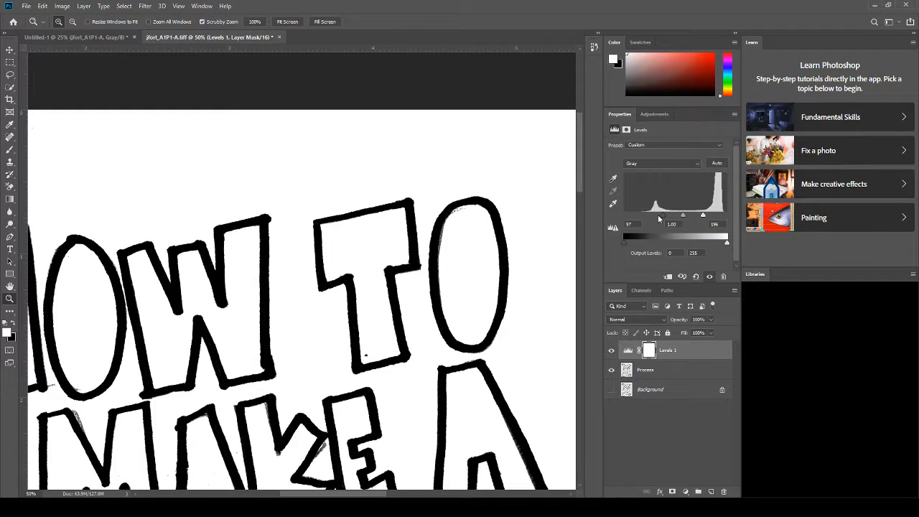
key("ctrl+0")
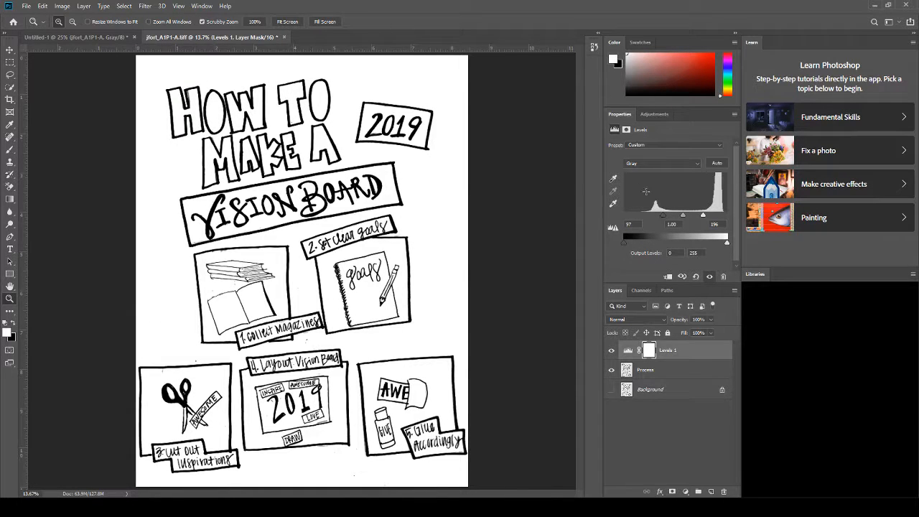
left_click_drag(661, 215, 721, 213)
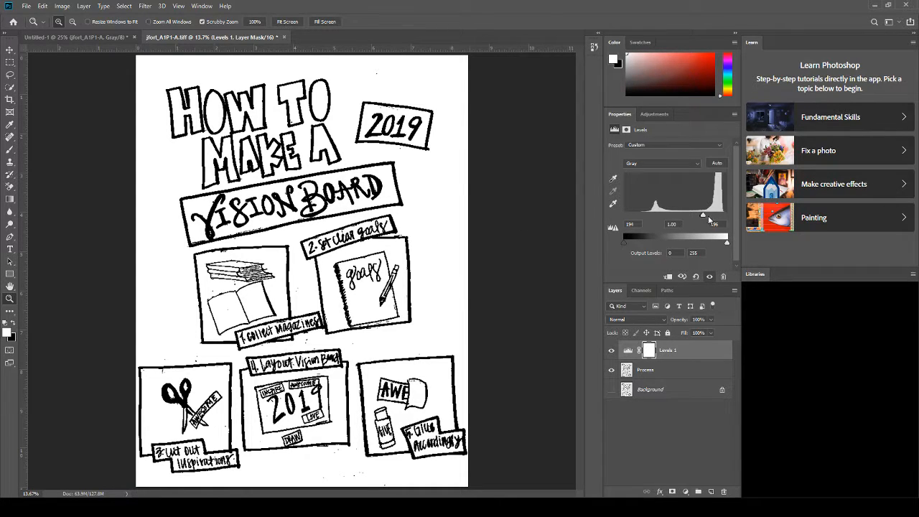
left_click_drag(704, 218, 684, 215)
left_click_drag(656, 214, 706, 219)
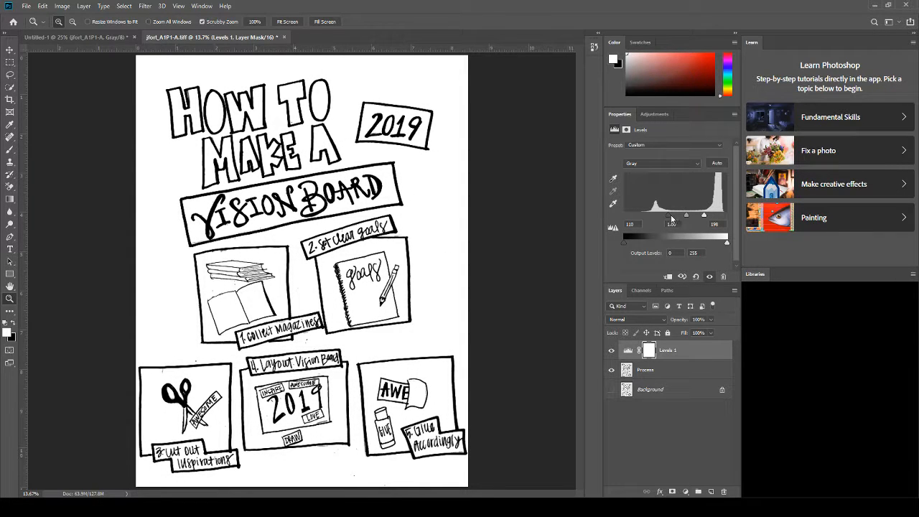
left_click_drag(661, 214, 692, 219)
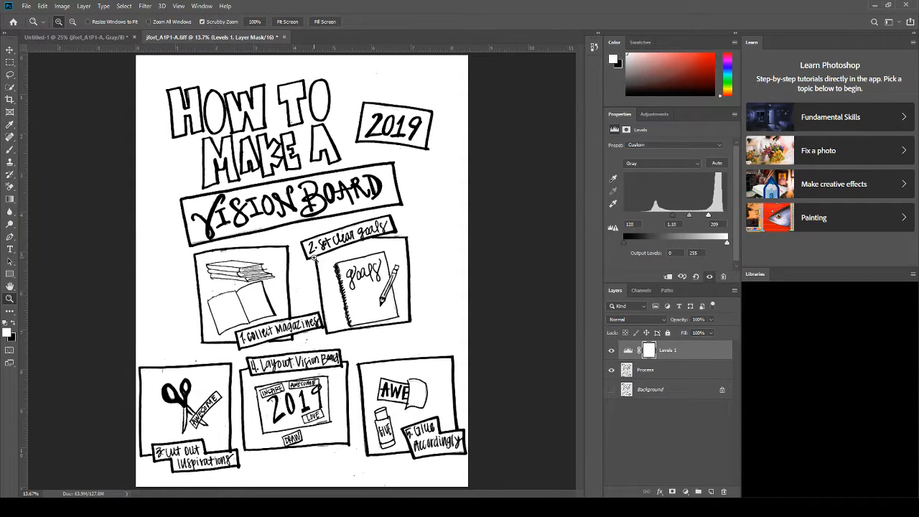
Step: Examine the title lettering and the scissors panel up close for leftover pencil lines and specks
left_click(336, 127)
left_click(327, 172)
left_click(325, 231)
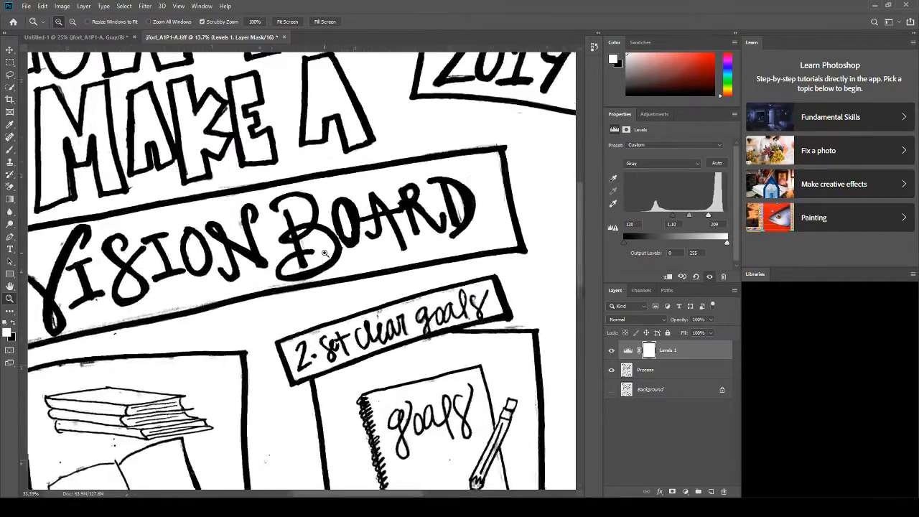
left_click(323, 249)
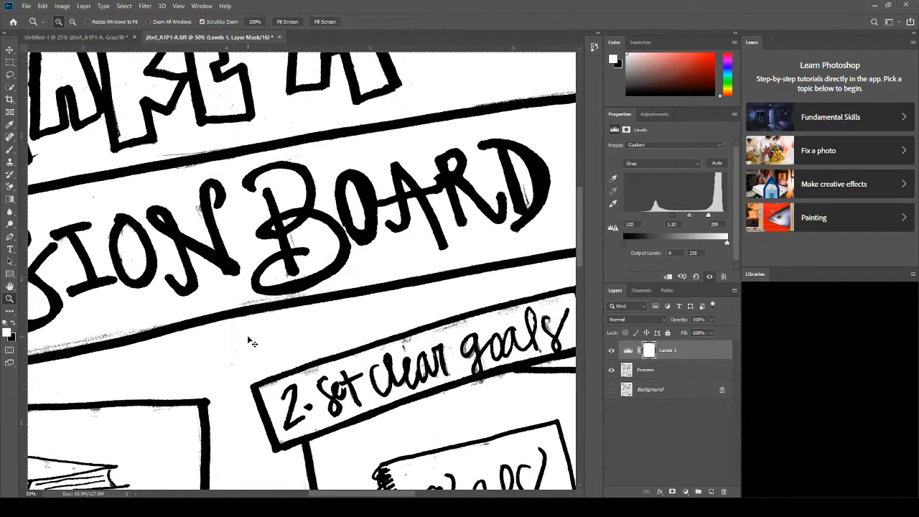
key("ctrl+0")
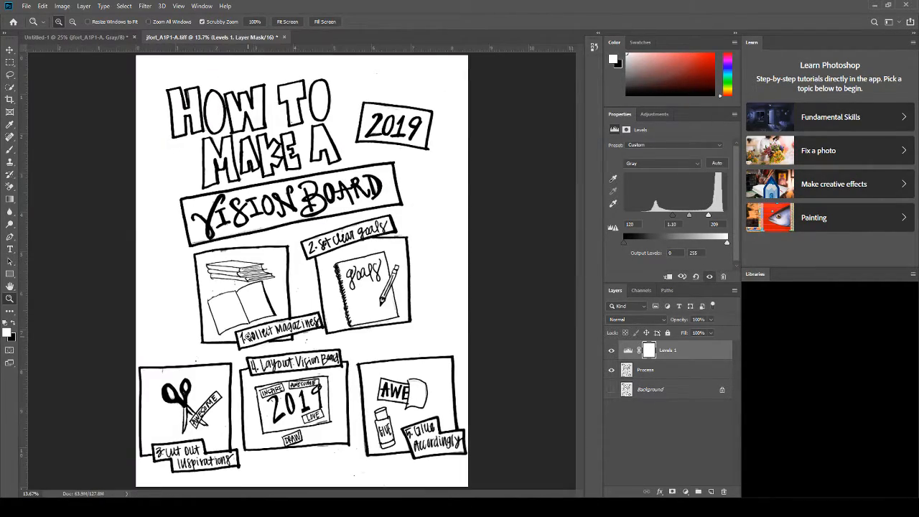
left_click(198, 368)
left_click(198, 368)
left_click(198, 367)
left_click(198, 365)
left_click(198, 364)
left_click_drag(158, 358, 416, 219)
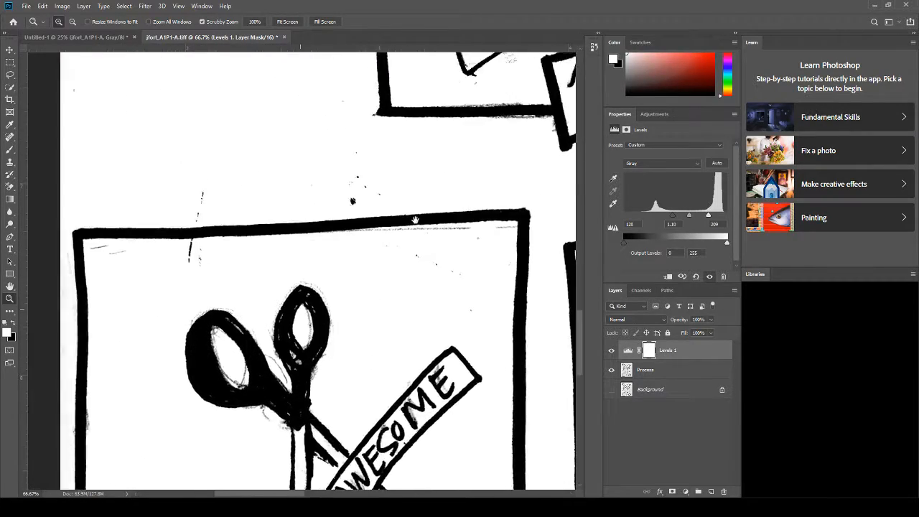
Step: Add a layer named Touch Up and spot-heal stray marks above the scissors panel on it with a size 90 content-aware brush
left_click(710, 492)
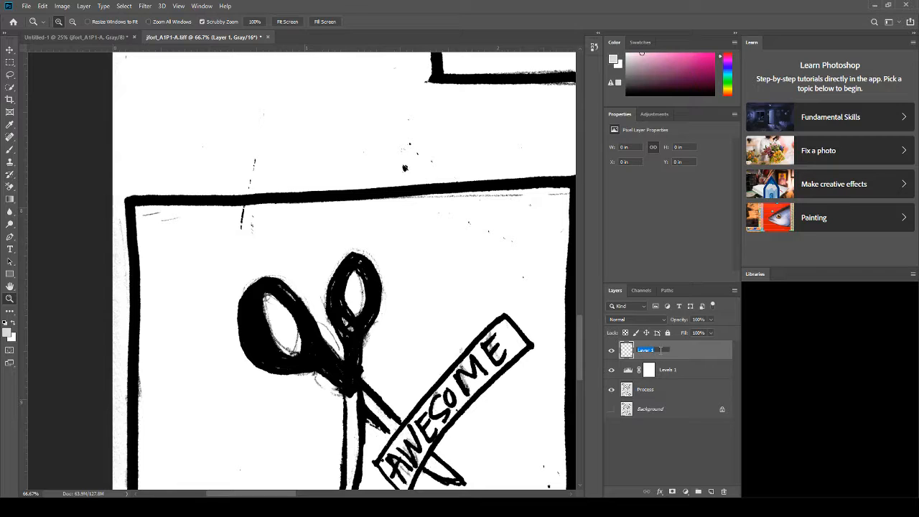
key("Return")
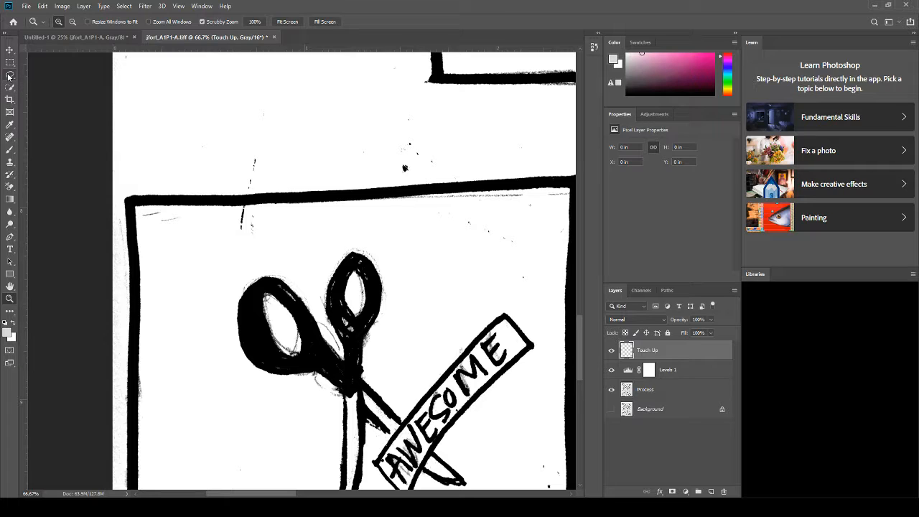
left_click(10, 138)
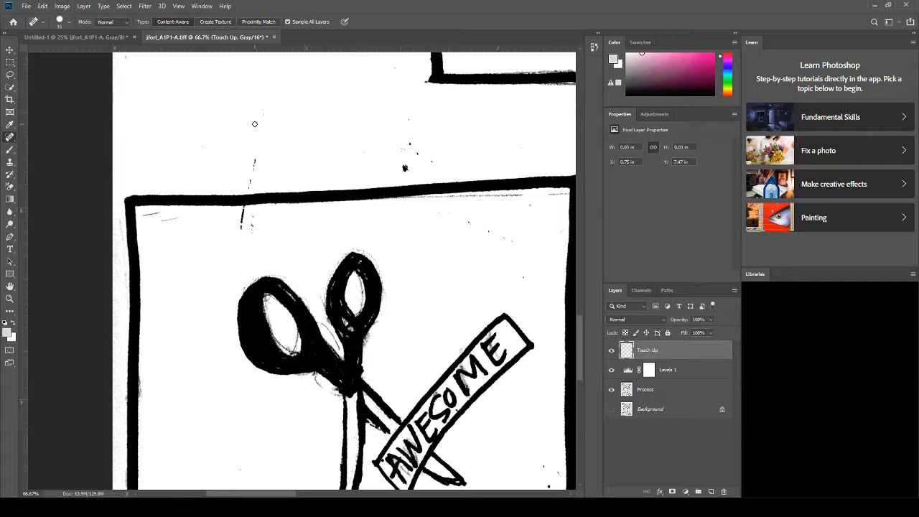
key("bracketright")
key("bracketright")
left_click_drag(265, 107, 243, 169)
left_click_drag(240, 168, 281, 160)
left_click(388, 154)
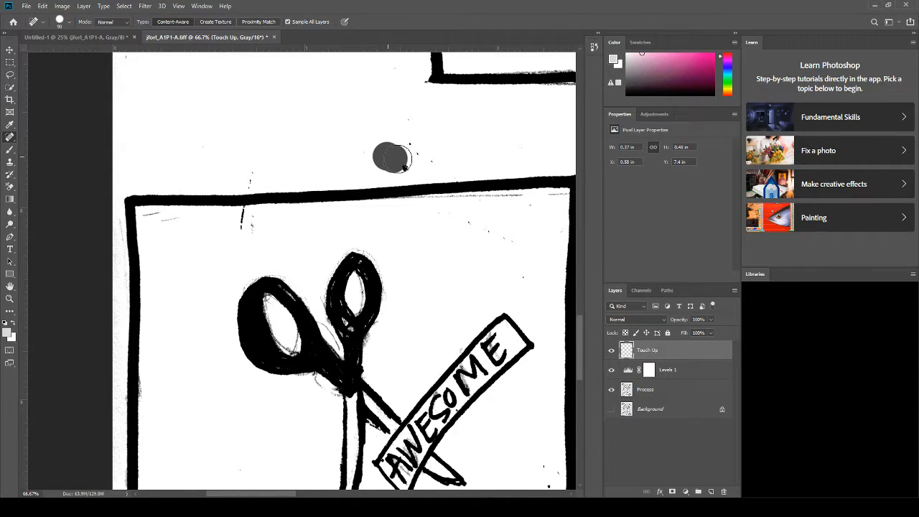
Step: Toggle the visibility of the Touch Up and Process layers to compare the healed patches with the original scan
left_click(612, 351)
left_click(612, 351)
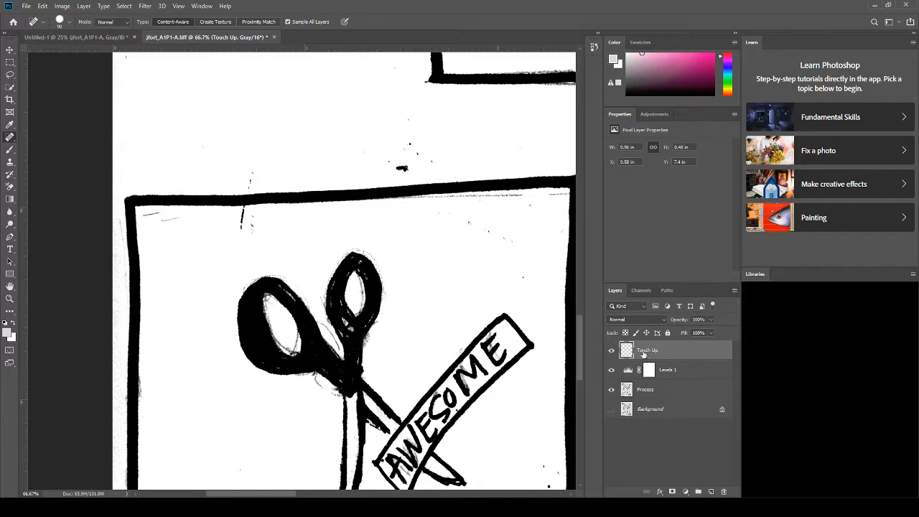
left_click(612, 391)
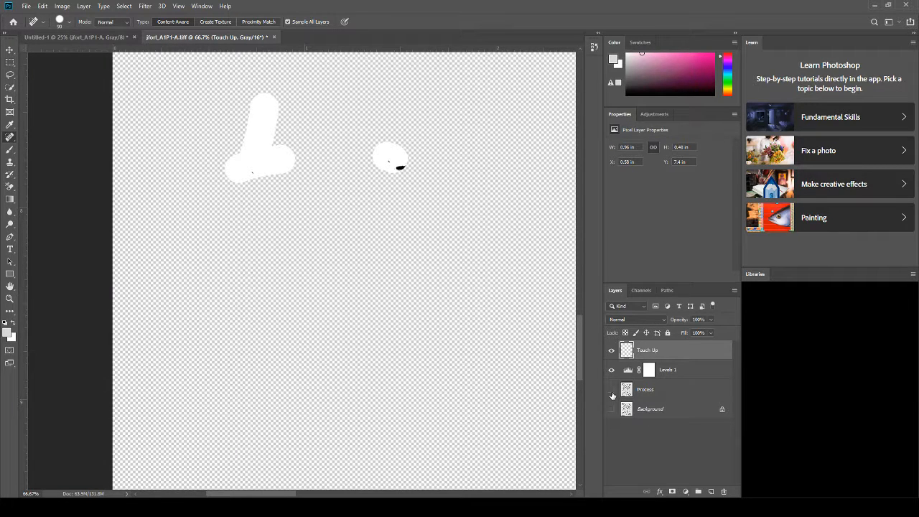
left_click(613, 351)
left_click(613, 351)
left_click(612, 390)
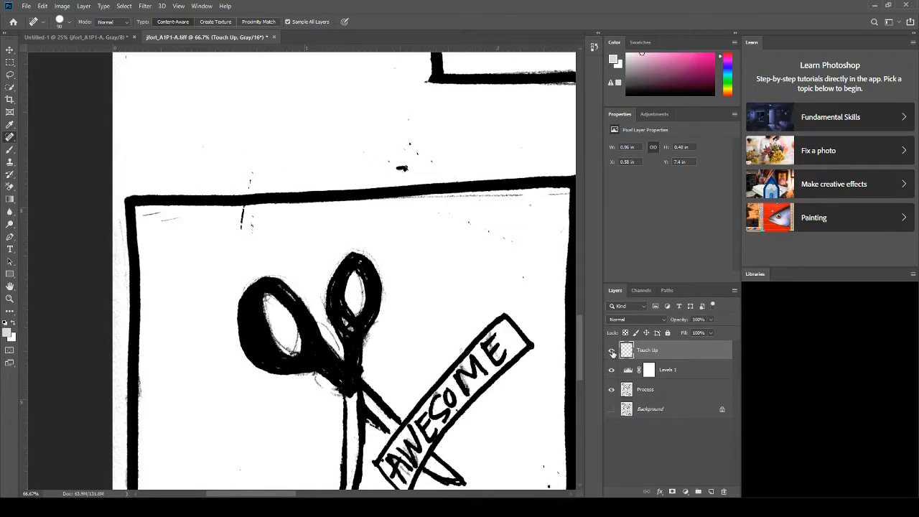
left_click(613, 351)
left_click(612, 352)
left_click(613, 352)
left_click(613, 353)
Step: Spot-heal the remaining specks and pencil lines around the scissors panel on the Touch Up layer
mouse_move(384, 138)
left_mouse_down()
mouse_move(428, 160)
mouse_move(423, 133)
mouse_move(381, 135)
mouse_move(414, 144)
mouse_move(397, 162)
mouse_move(353, 147)
mouse_move(415, 117)
left_mouse_up()
left_click(386, 71)
left_click_drag(164, 232, 176, 230)
mouse_move(479, 225)
left_mouse_down()
mouse_move(367, 172)
mouse_move(324, 171)
mouse_move(381, 189)
mouse_move(390, 222)
mouse_move(396, 158)
left_mouse_up()
left_click_drag(342, 323, 433, 116)
mouse_move(503, 204)
left_mouse_down()
mouse_move(498, 221)
mouse_move(507, 205)
left_mouse_up()
left_click_drag(290, 373, 347, 95)
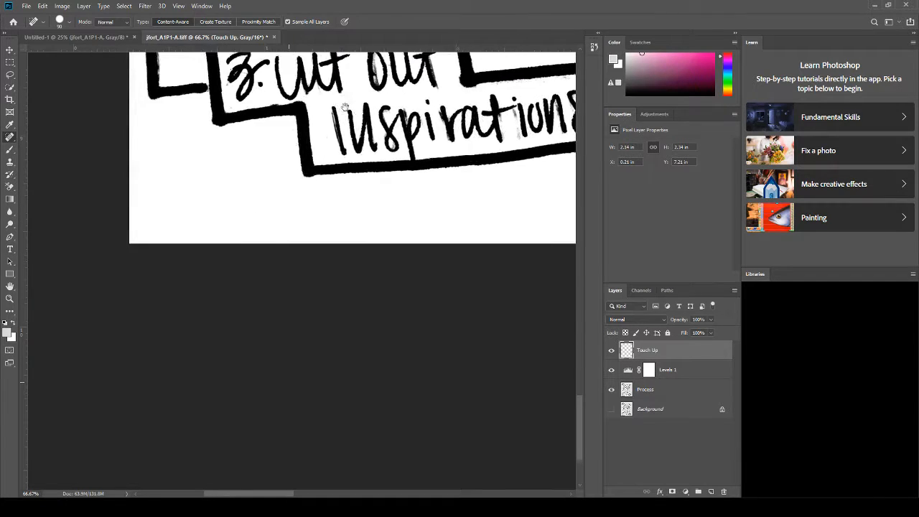
Step: Spot-heal the stray specks near the cut-out inspirations panel and around the large 2 in the 2019 panel on the Touch Up layer
mouse_move(474, 82)
left_mouse_down()
mouse_move(185, 252)
mouse_move(385, 366)
left_mouse_up()
left_click_drag(237, 260, 230, 316)
left_click(318, 306)
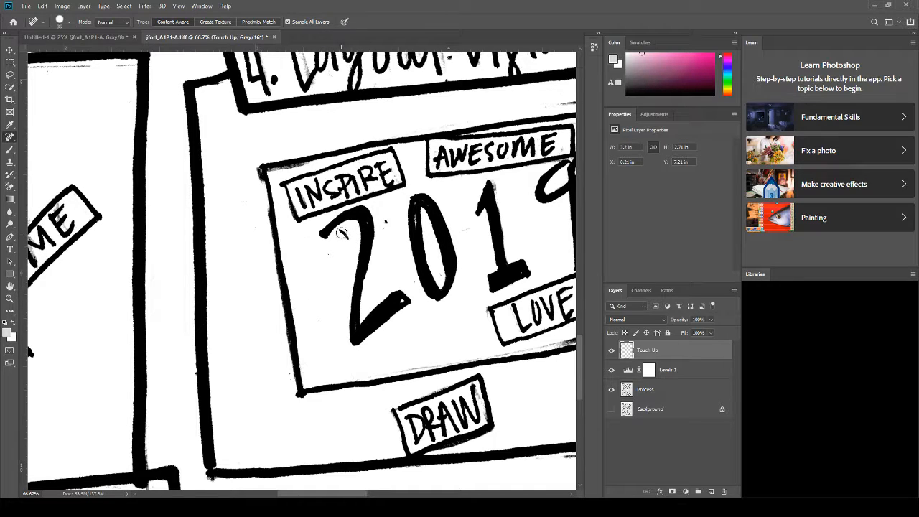
left_click_drag(342, 233, 325, 257)
Step: Spot-heal the scattered specks in the white margin just below the Layout Vision Board panel
left_click_drag(508, 339, 316, 254)
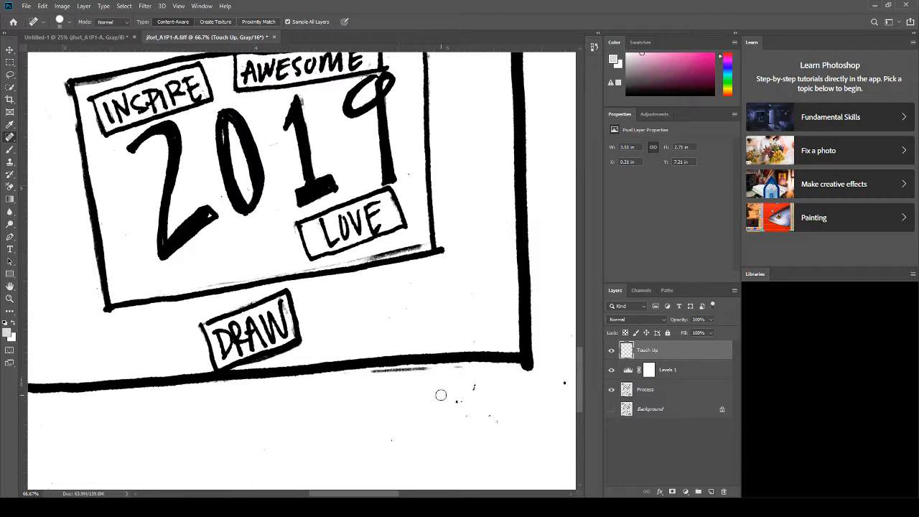
mouse_move(478, 388)
left_mouse_down()
mouse_move(470, 407)
mouse_move(524, 426)
left_mouse_up()
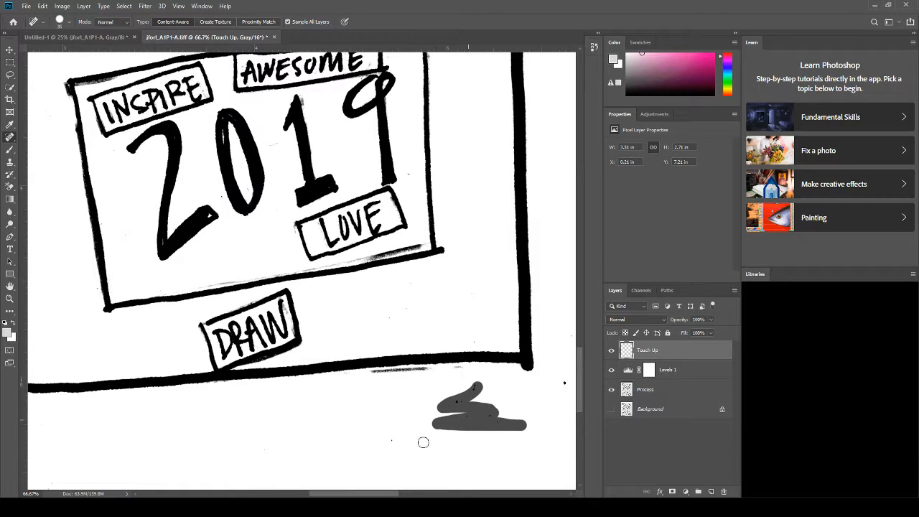
left_click_drag(401, 442, 382, 441)
left_click_drag(563, 368, 566, 401)
Step: Spot-heal the specks along the page's bottom margin between the vision board panel and the glue panel
mouse_move(559, 279)
left_mouse_down()
mouse_move(392, 267)
mouse_move(179, 164)
mouse_move(173, 133)
left_mouse_up()
left_click_drag(241, 335, 405, 241)
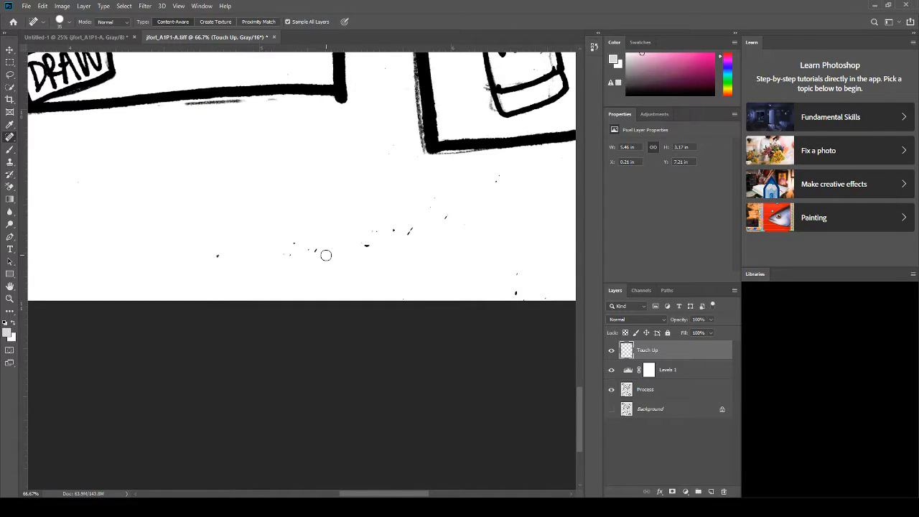
left_click_drag(321, 249, 211, 250)
mouse_move(367, 248)
left_mouse_down()
mouse_move(411, 226)
mouse_move(430, 237)
left_mouse_up()
mouse_move(497, 179)
left_mouse_down()
mouse_move(433, 231)
mouse_move(442, 205)
left_mouse_up()
left_click_drag(518, 270, 518, 298)
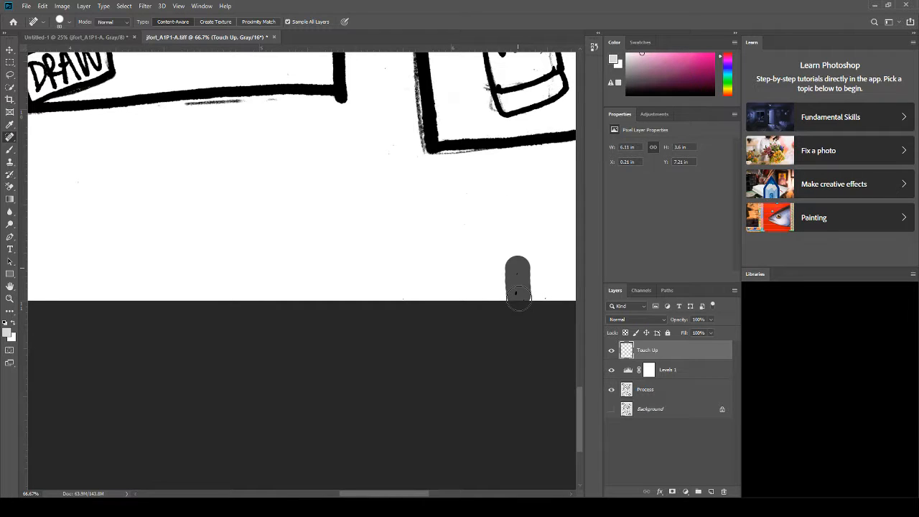
left_click(538, 295)
Step: Spot-heal the specks beneath the glue panel and its "5. Glue Accordingly" caption
mouse_move(510, 233)
left_mouse_down()
mouse_move(208, 282)
mouse_move(173, 301)
mouse_move(211, 330)
mouse_move(225, 329)
left_mouse_up()
left_click(130, 291)
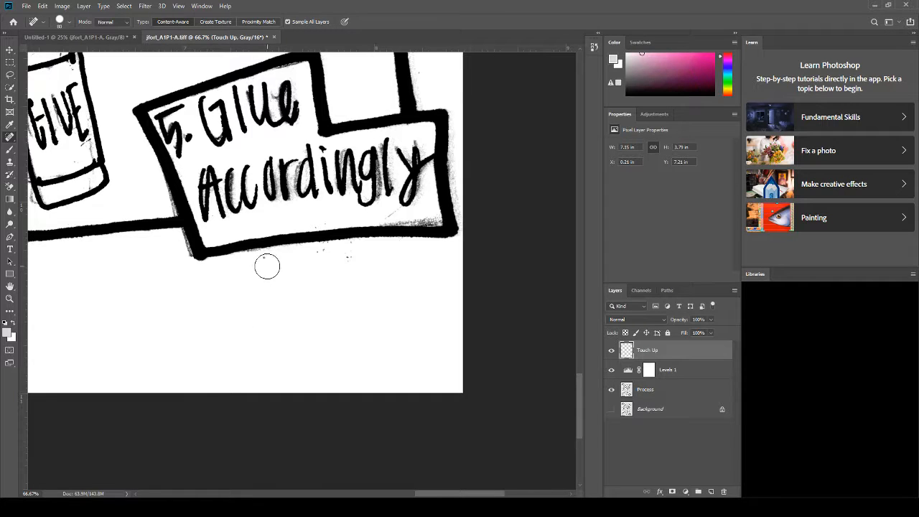
left_click_drag(266, 264, 365, 260)
Step: Spot-heal the specks in the white gaps between the upper and lower rows of panels
left_click_drag(399, 87, 407, 327)
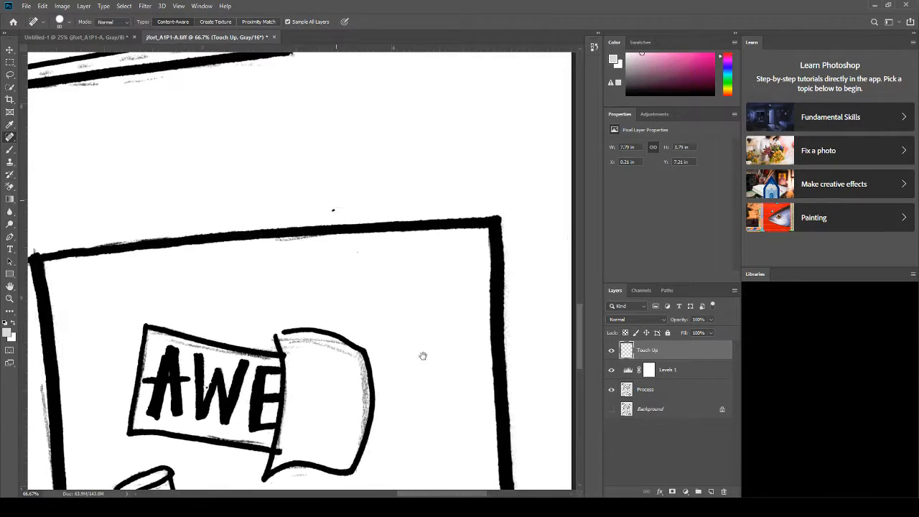
left_click(357, 276)
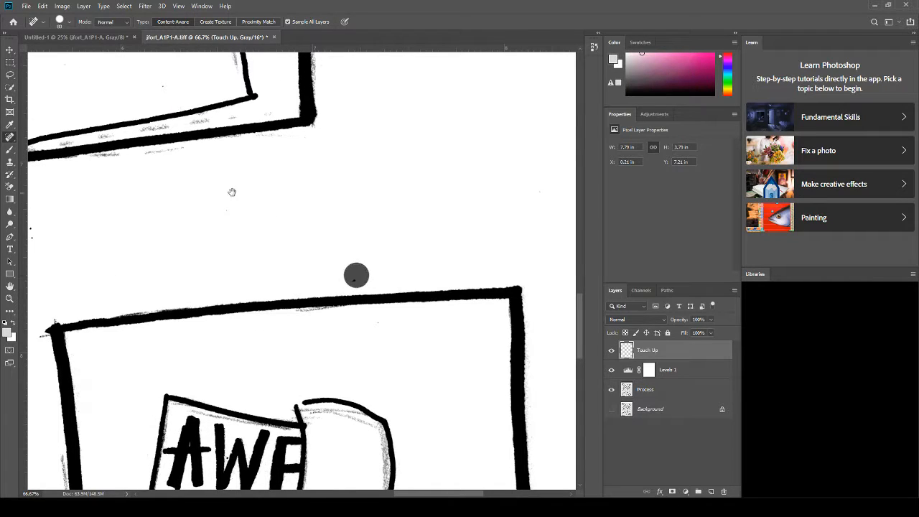
left_click_drag(232, 192, 501, 289)
left_click_drag(306, 324, 313, 382)
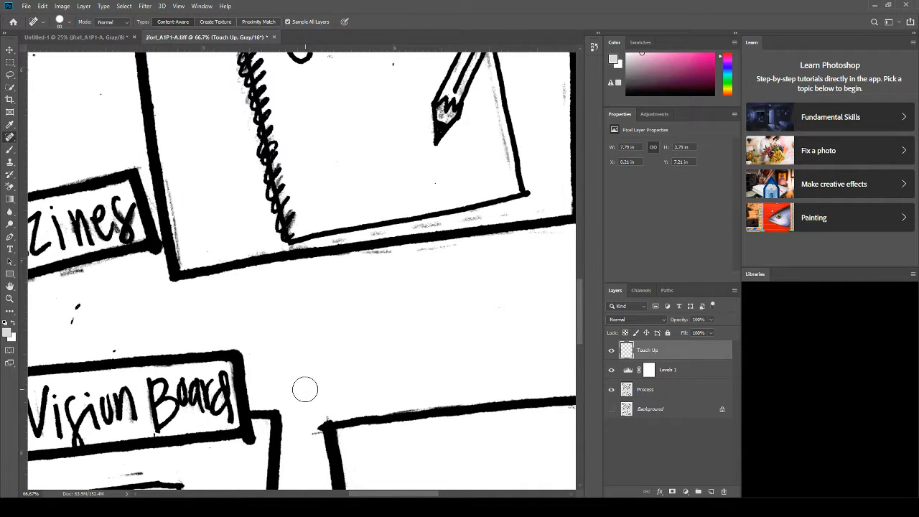
left_click_drag(160, 304, 492, 228)
left_click_drag(410, 232, 405, 245)
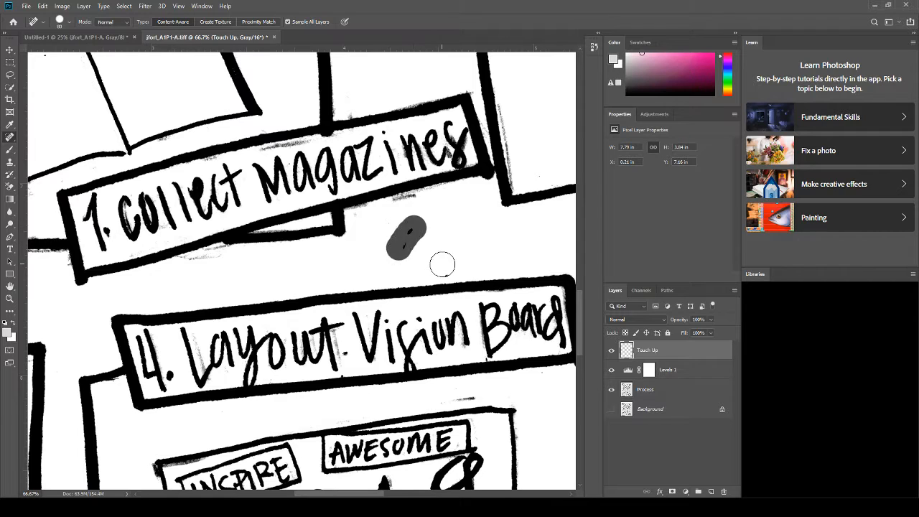
left_click(446, 270)
Step: Spot-heal the dots on the open book's left page and between the book and the stack of books
left_click_drag(297, 135, 453, 376)
left_click_drag(197, 192, 304, 196)
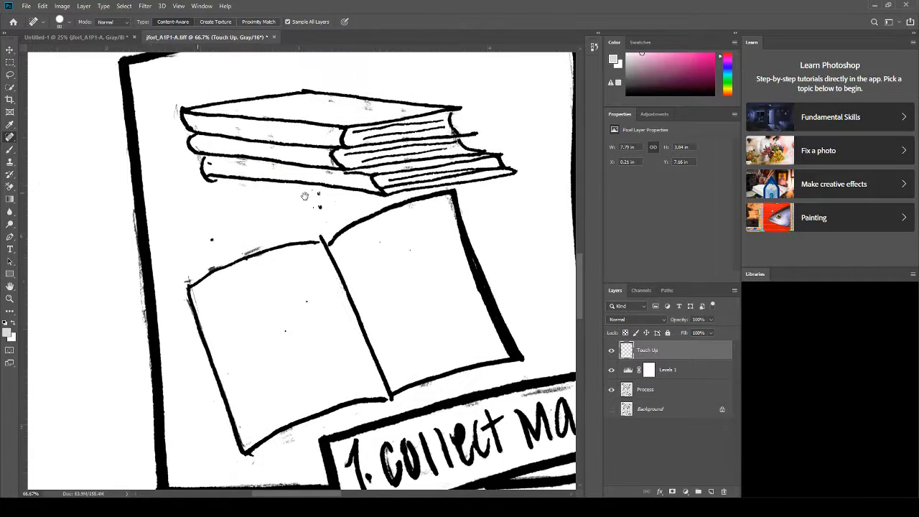
left_click_drag(312, 299, 281, 334)
left_click(212, 239)
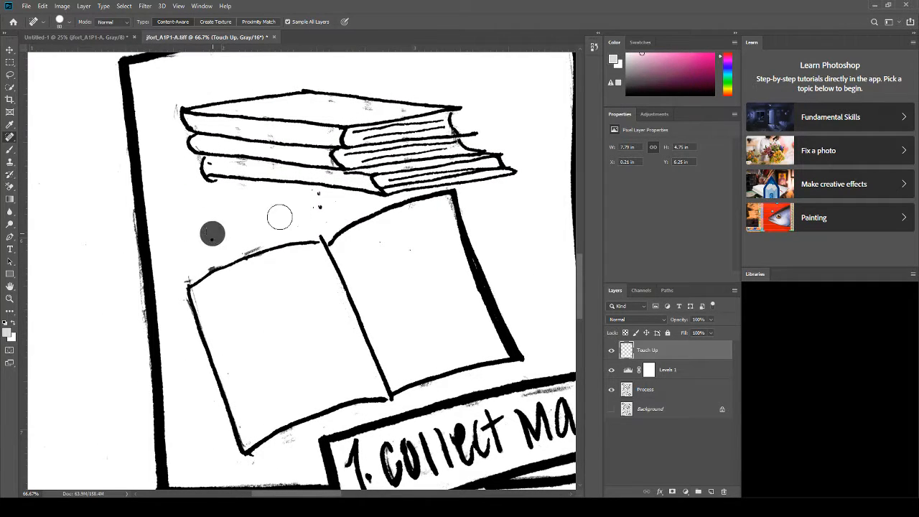
left_click(318, 201)
Step: Adjust the Levels 1 input levels to black 102, midtone 1.06 and white 187
left_click_drag(439, 91, 420, 293)
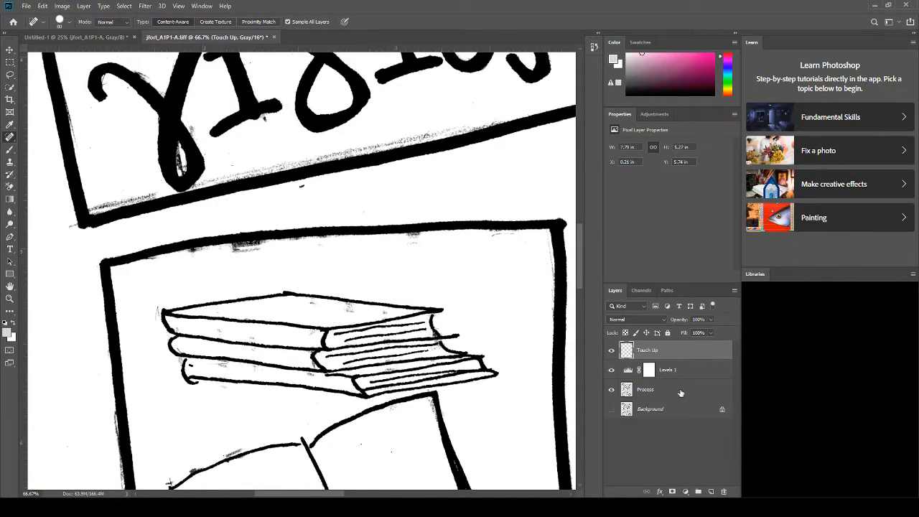
left_click(627, 370)
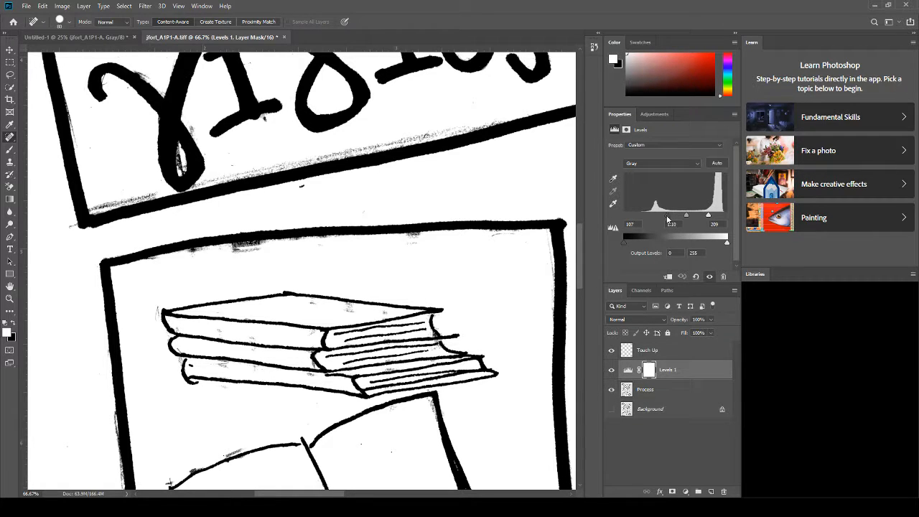
mouse_move(668, 219)
left_mouse_down()
mouse_move(645, 218)
mouse_move(668, 218)
left_mouse_up()
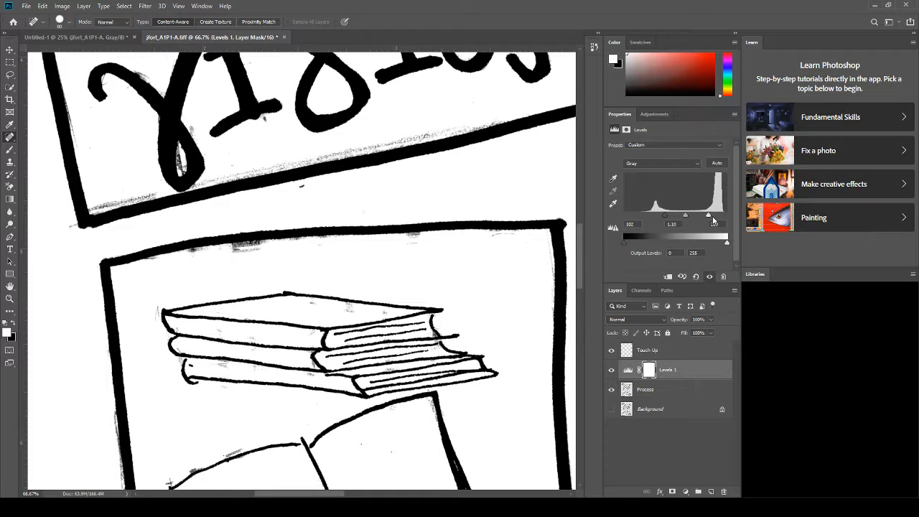
mouse_move(719, 217)
left_mouse_down()
mouse_move(674, 215)
mouse_move(682, 216)
left_mouse_up()
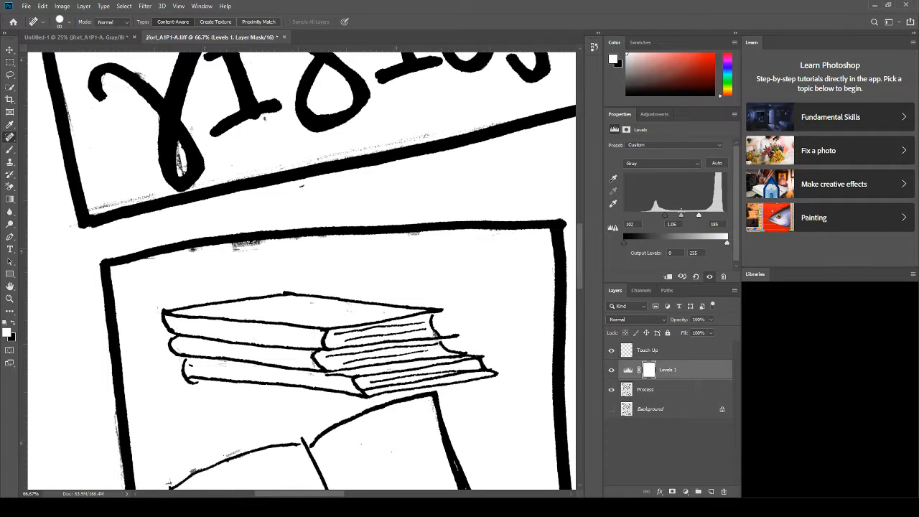
Step: Toggle the Levels 1 layer's visibility to compare the adjusted line art with the grey scan
left_click(614, 371)
left_click(614, 372)
left_click(615, 371)
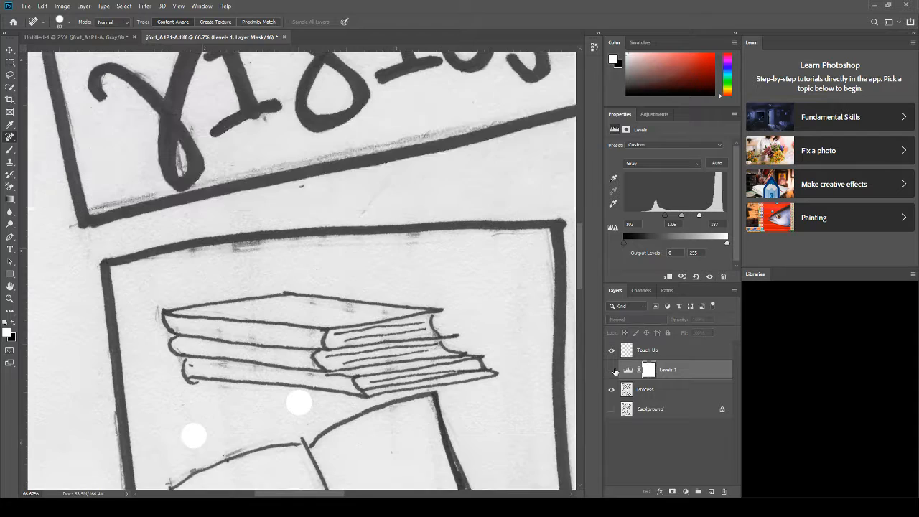
left_click(615, 372)
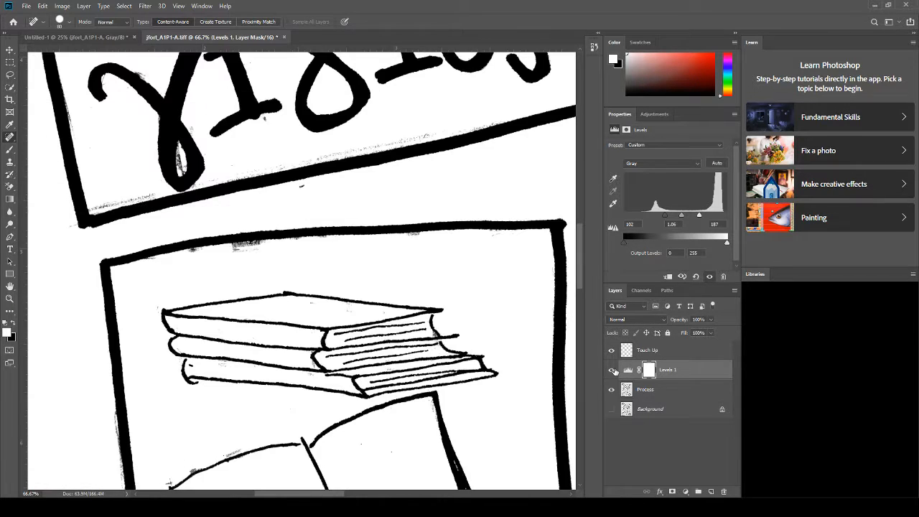
Step: Spot-heal the small smudges on the top book's cover on the Touch Up layer with a size 15 brush
left_click(629, 354)
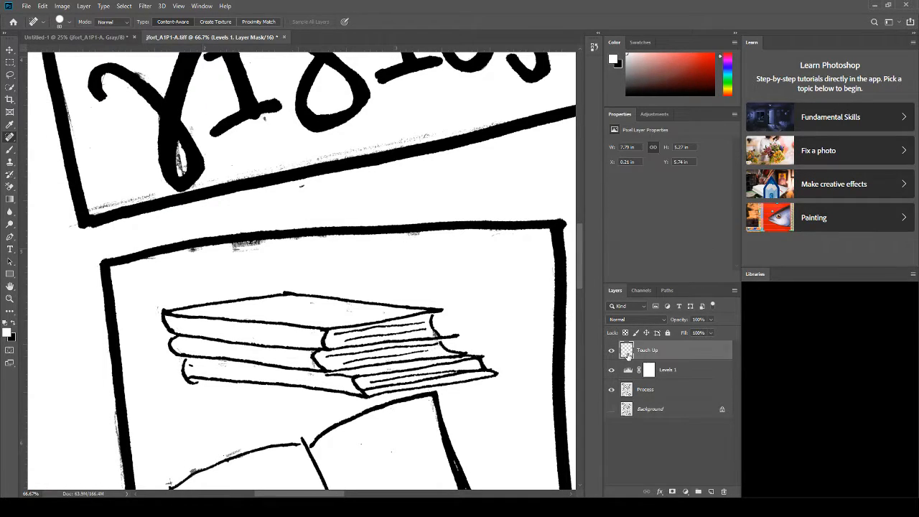
key("z")
left_click_drag(348, 295, 351, 317)
key("j")
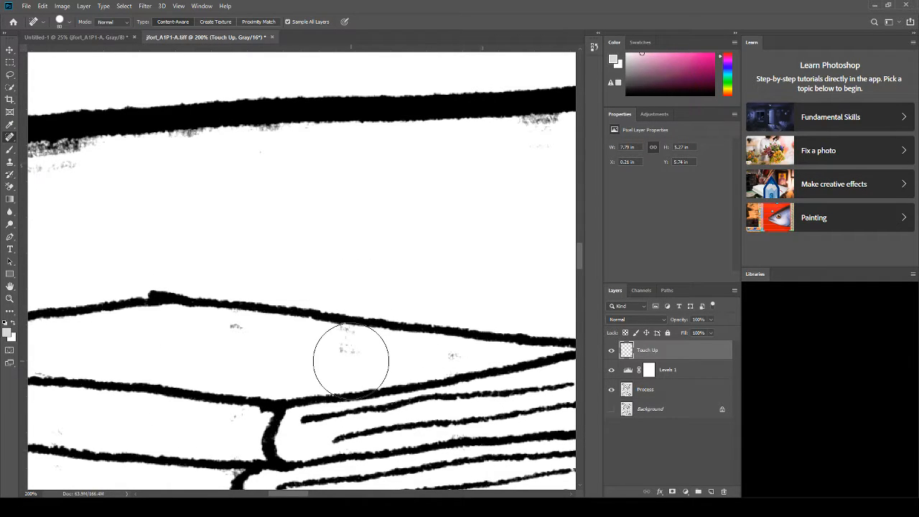
key("bracketleft")
key("bracketleft")
key("bracketleft")
mouse_move(351, 359)
left_mouse_down()
mouse_move(326, 353)
mouse_move(456, 354)
mouse_move(220, 326)
left_mouse_up()
left_click(457, 355)
left_click_drag(206, 240, 495, 242)
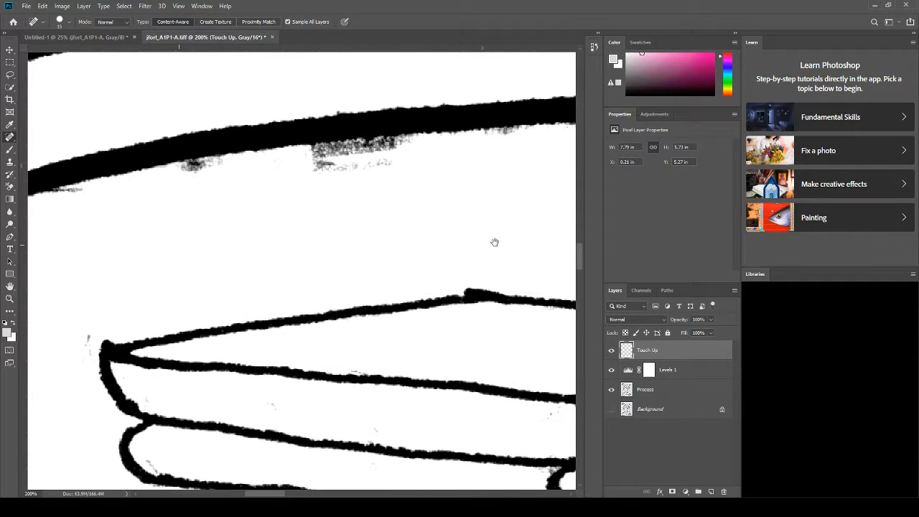
Step: Make a freehand lasso selection around the smudges on the top book's spine, staying inside its black outlines
key("ctrl+minus")
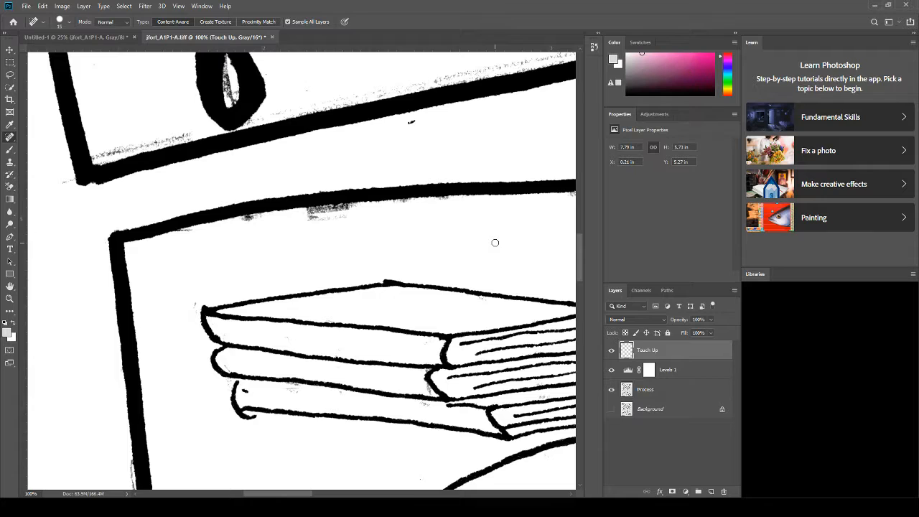
key("z")
left_click(399, 399)
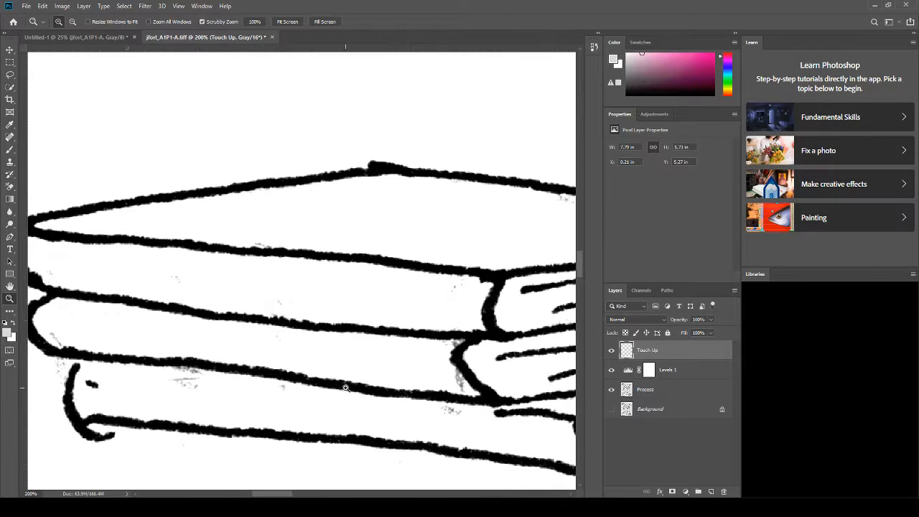
left_click(10, 74)
mouse_move(202, 270)
left_mouse_down()
mouse_move(141, 265)
mouse_move(262, 305)
mouse_move(388, 318)
left_mouse_up()
left_click_drag(464, 297, 196, 271)
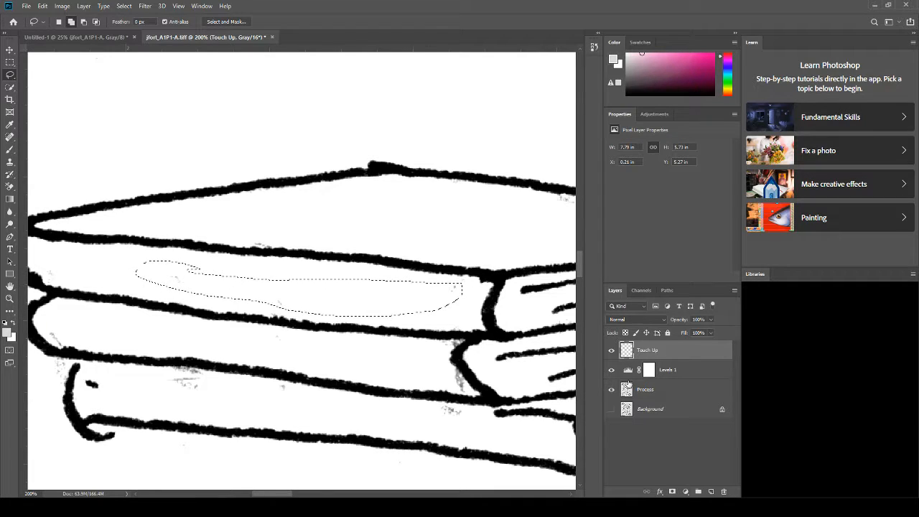
Step: Set the foreground colour to white, paint over the selected area on the top book's spine with a larger brush, and deselect
left_click(10, 149)
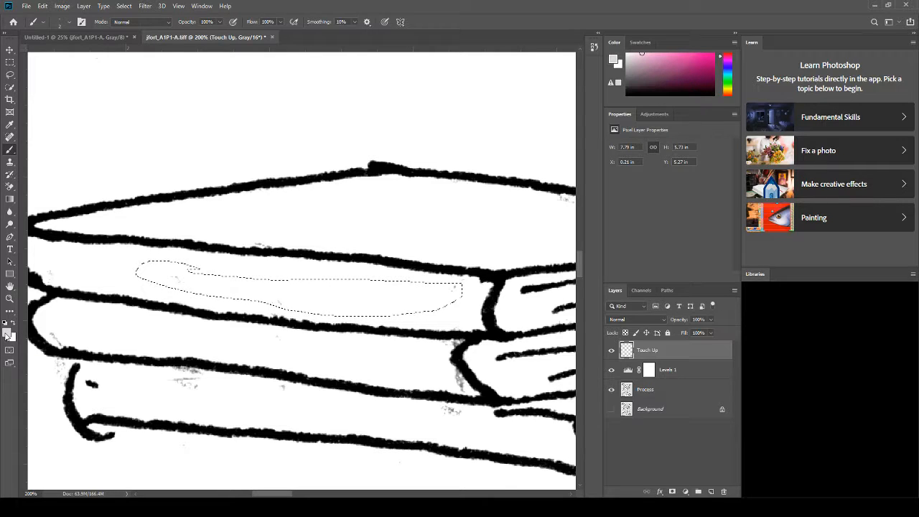
key("i")
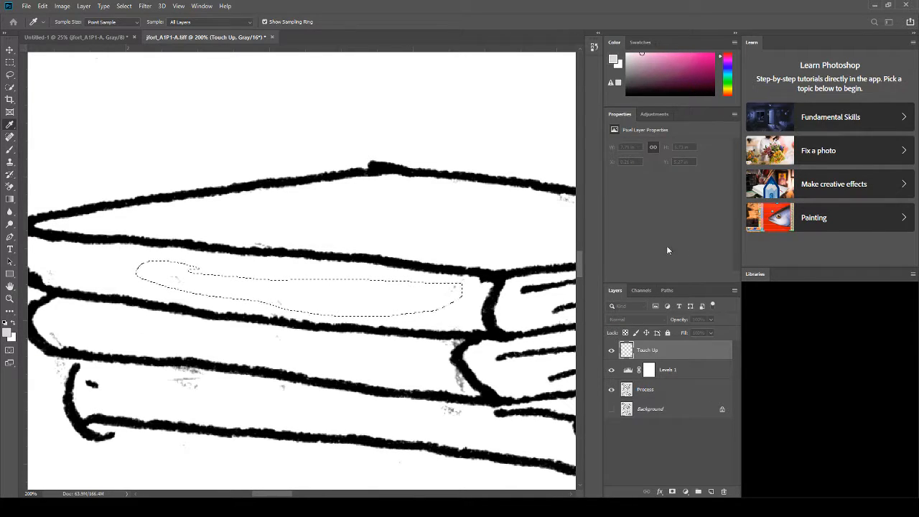
key("b")
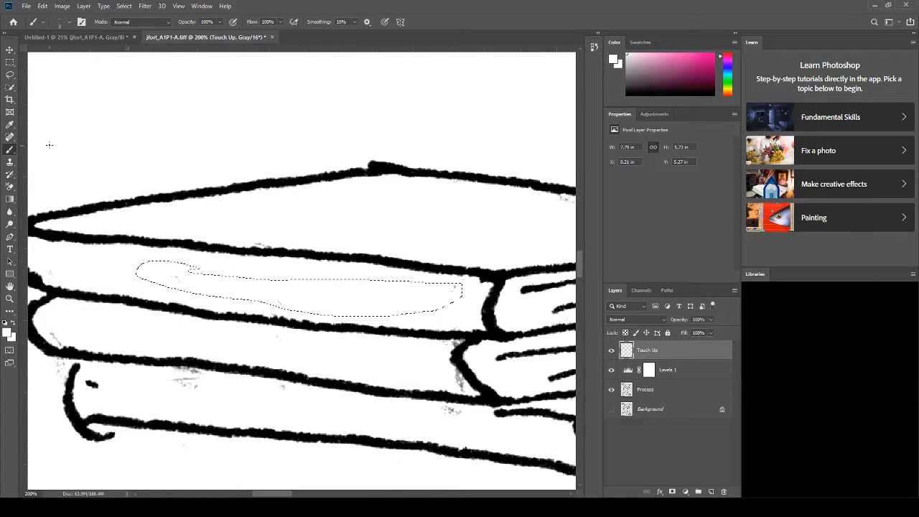
left_click(70, 26)
left_click_drag(55, 51, 63, 54)
key("ctrl+d")
Step: Lasso the smudged area on the bottom book's spine, paint it white with the size 29 brush, and deselect
left_click(11, 89)
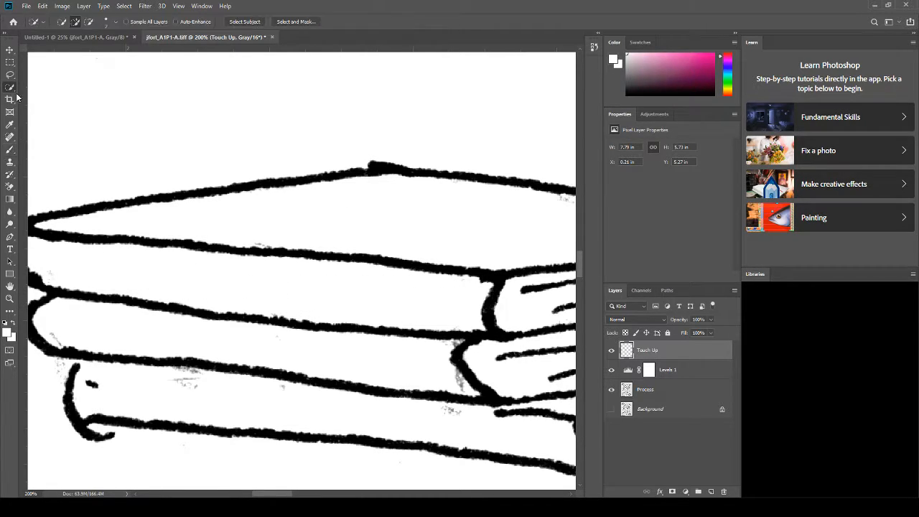
left_click(11, 99)
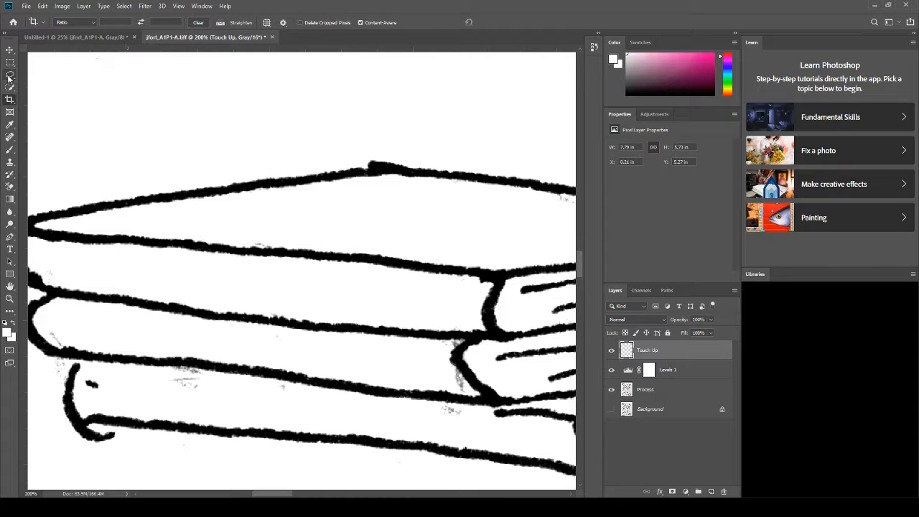
left_click(10, 75)
mouse_move(215, 376)
left_mouse_down()
mouse_move(104, 371)
mouse_move(80, 383)
mouse_move(122, 401)
mouse_move(470, 421)
mouse_move(467, 409)
mouse_move(182, 369)
mouse_move(159, 370)
mouse_move(192, 400)
mouse_move(87, 382)
mouse_move(358, 388)
mouse_move(308, 418)
mouse_move(95, 394)
left_mouse_up()
key("b")
key("ctrl+d")
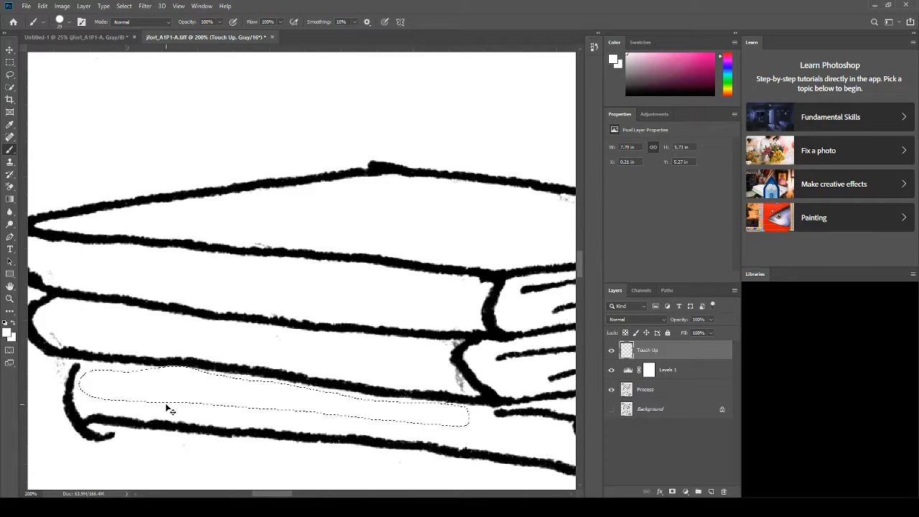
Step: Paint out the faint pencil marks beside the rounded spine ends of the stacked books with a smaller white brush
left_click_drag(228, 289, 513, 219)
scroll(431, 291, "down", 2)
scroll(431, 292, "right", 2)
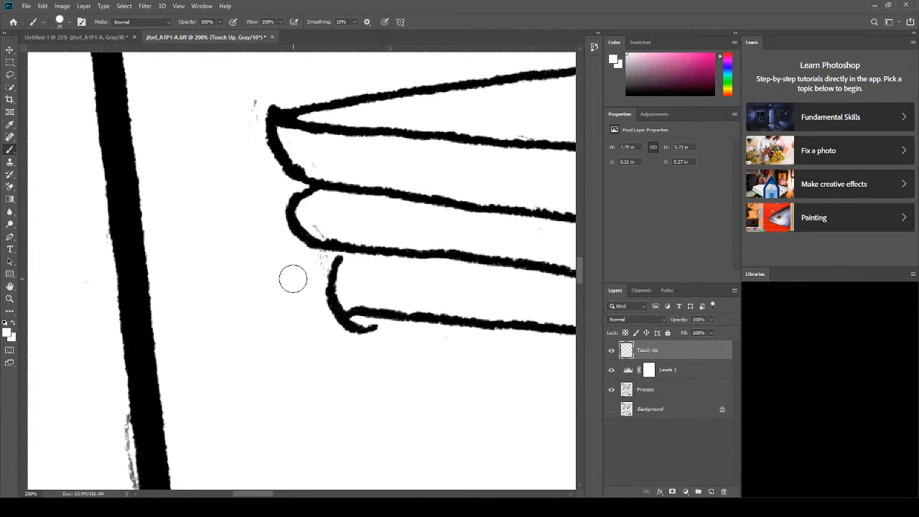
key("bracketleft")
key("bracketleft")
key("bracketleft")
key("bracketleft")
left_click_drag(312, 232, 321, 235)
left_click_drag(253, 102, 254, 136)
Step: Examine the whole title and the letters K and E of MAKE up close for leftover pencil marks and specks
key("ctrl+minus")
key("ctrl+minus")
key("ctrl+minus")
key("ctrl+minus")
key("ctrl+minus")
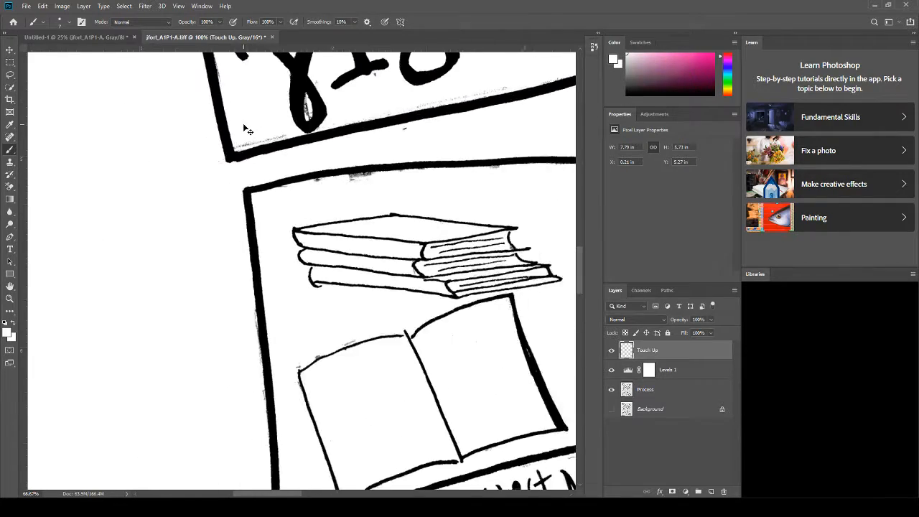
mouse_move(415, 122)
left_mouse_down()
mouse_move(292, 248)
mouse_move(261, 330)
mouse_move(313, 257)
mouse_move(194, 337)
left_mouse_up()
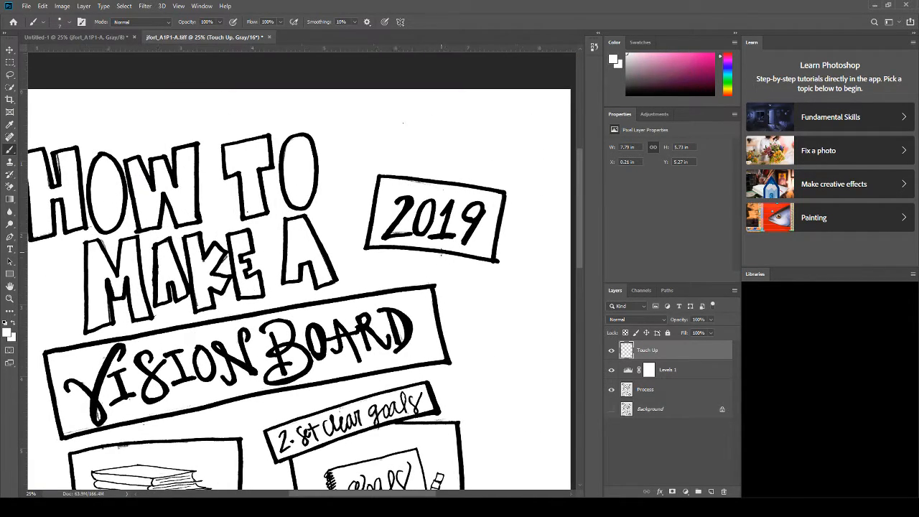
key("z")
left_click(228, 268)
left_click(230, 265)
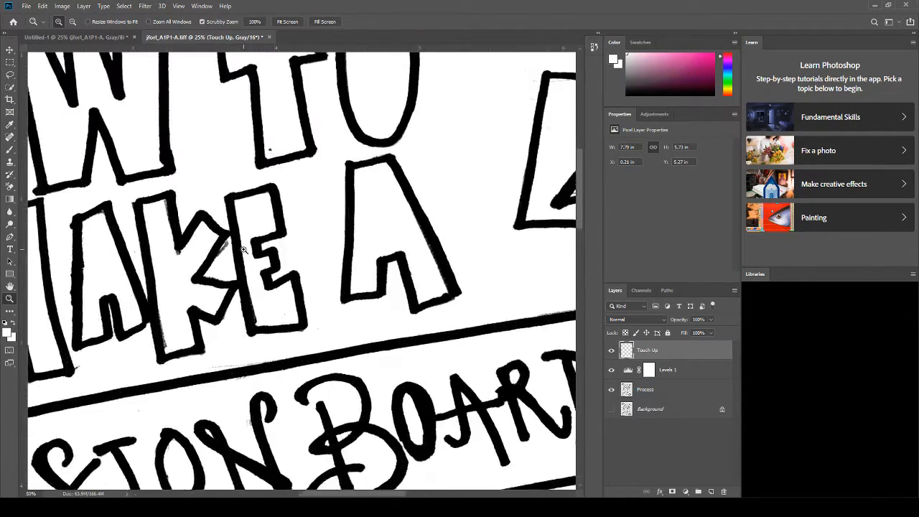
left_click(232, 257)
left_click(231, 255)
left_click(231, 255)
left_click(203, 273)
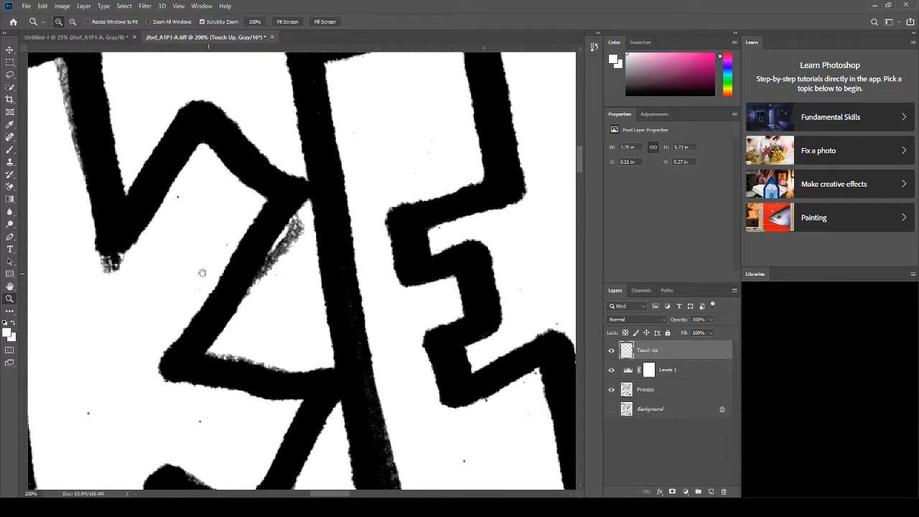
Step: Lasso the pencil smudge beside the diagonal stroke of the K in MAKE, paint it white with a larger brush, and deselect
left_click(10, 75)
mouse_move(312, 255)
left_mouse_down()
mouse_move(297, 218)
mouse_move(263, 268)
mouse_move(262, 304)
mouse_move(312, 256)
left_mouse_up()
key("b")
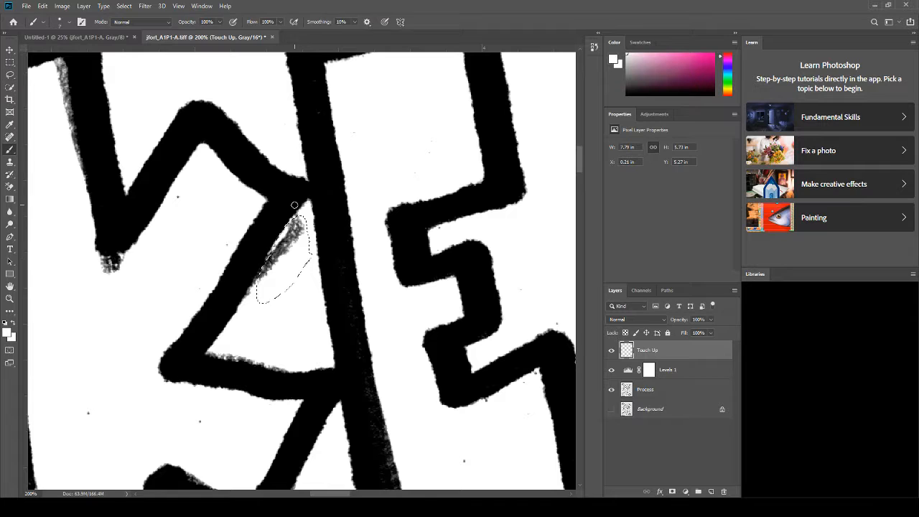
left_click_drag(287, 222, 294, 226)
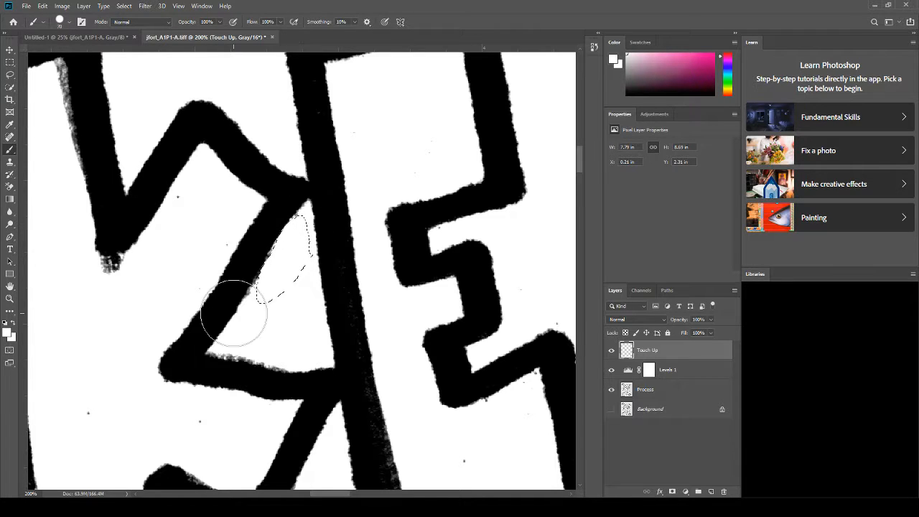
key("ctrl+d")
Step: Spot heal the stray specks and faint pencil marks in and around the title letters
key("ctrl+minus")
key("ctrl+minus")
key("ctrl+minus")
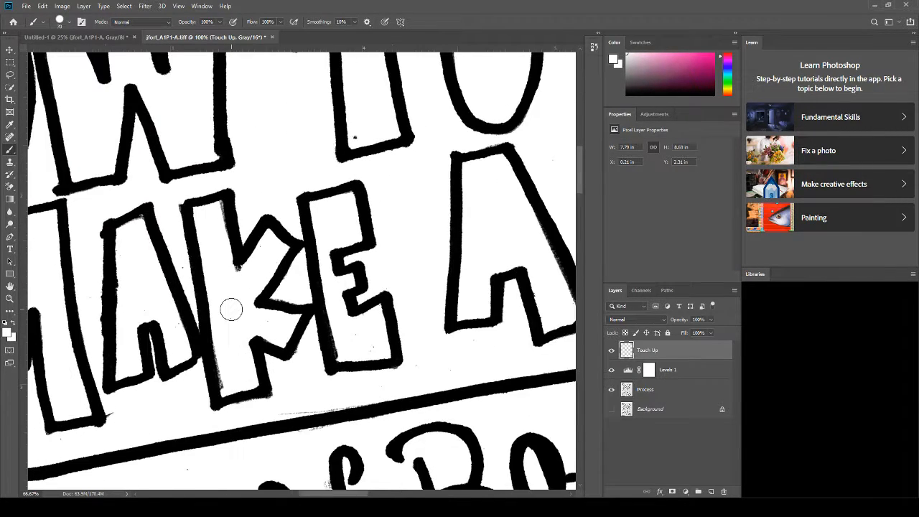
key("j")
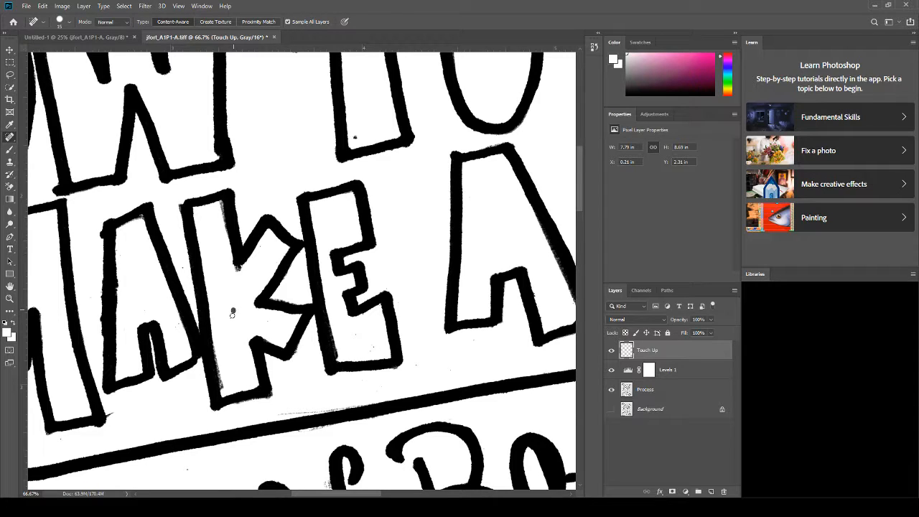
left_click(233, 312)
left_click_drag(353, 140, 354, 135)
left_click_drag(427, 128, 491, 356)
mouse_move(200, 367)
left_mouse_down()
mouse_move(493, 285)
mouse_move(345, 301)
left_mouse_up()
left_click_drag(503, 250, 373, 282)
key("ctrl+0")
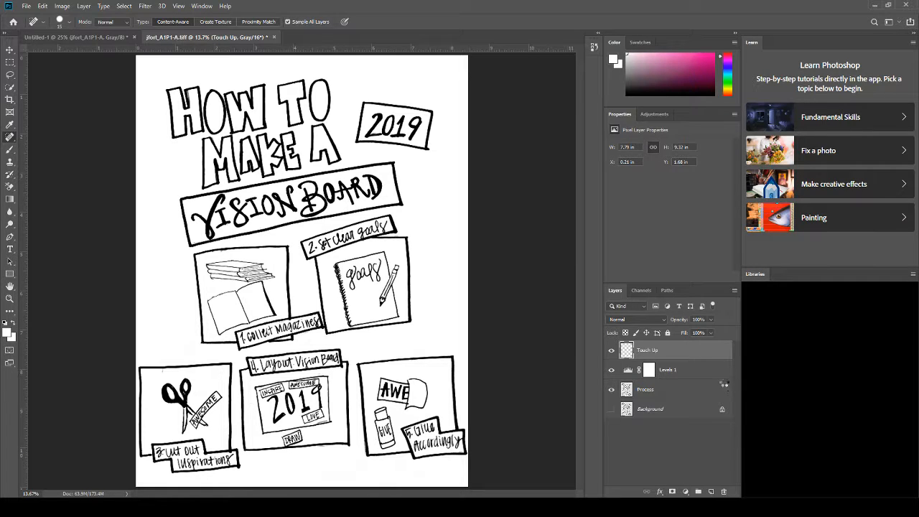
Step: Merge the visible layers, select all the white areas of the artwork with the Magic Wand, delete them, and deselect
key("ctrl+shift+e")
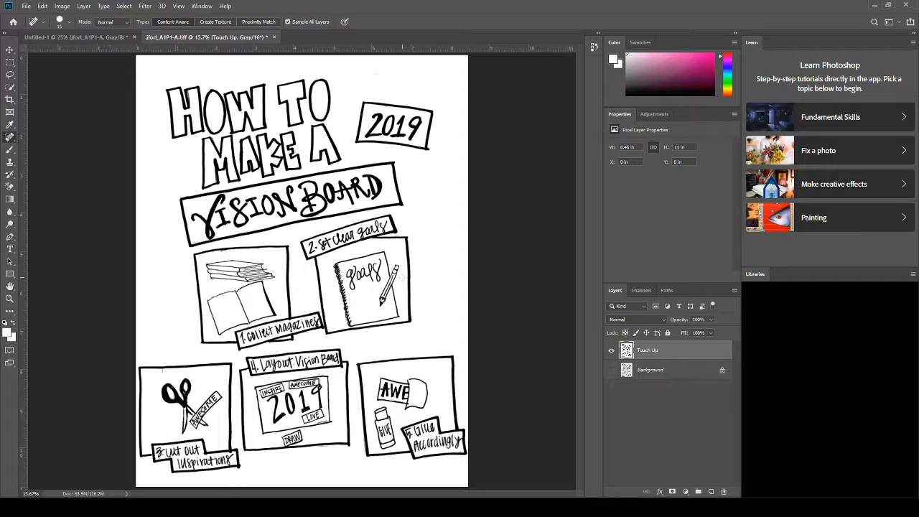
left_click(10, 87)
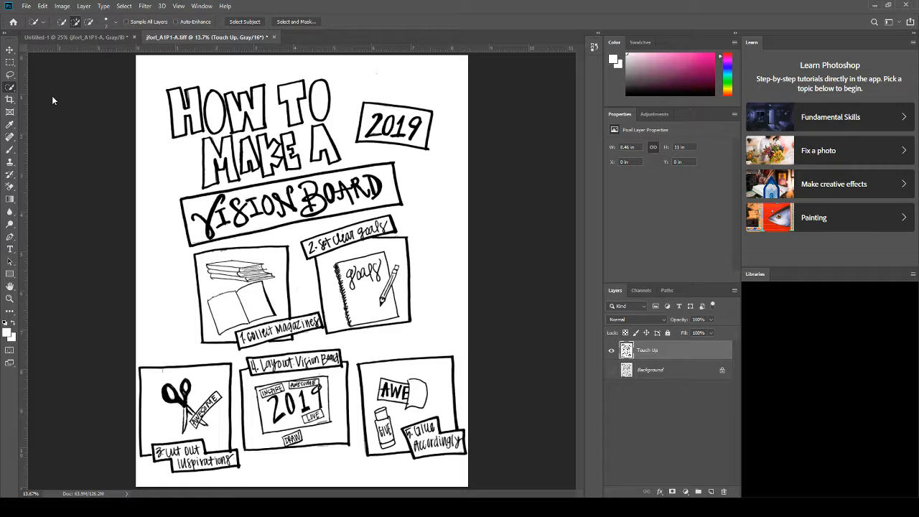
key("shift+w")
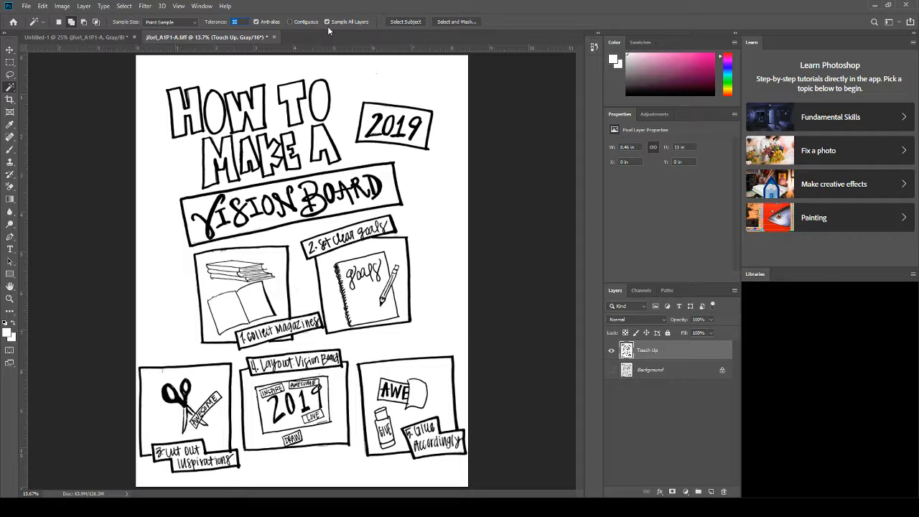
left_click(438, 80)
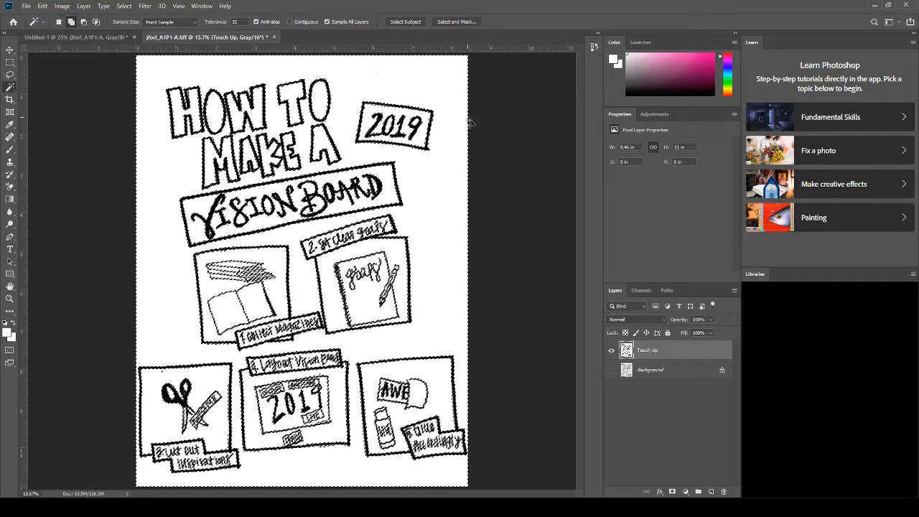
key("Delete")
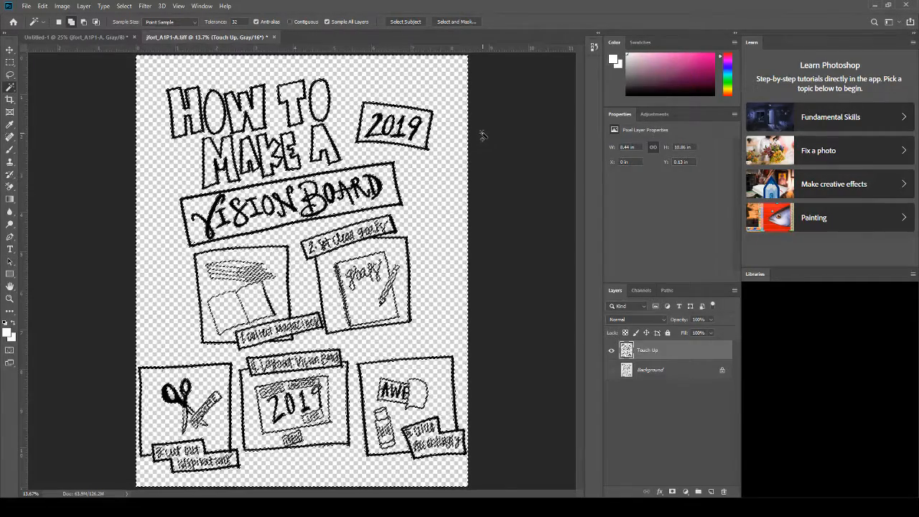
key("ctrl+d")
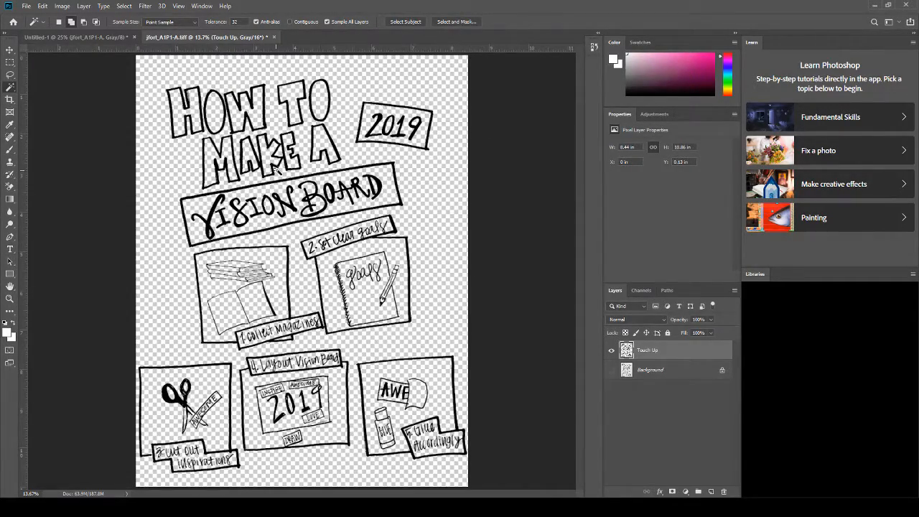
Step: Examine the edges of the MAKE lettering up close on the transparent background
key("z")
left_click(229, 148)
left_click(228, 148)
left_click(229, 148)
left_click(227, 148)
left_click(226, 148)
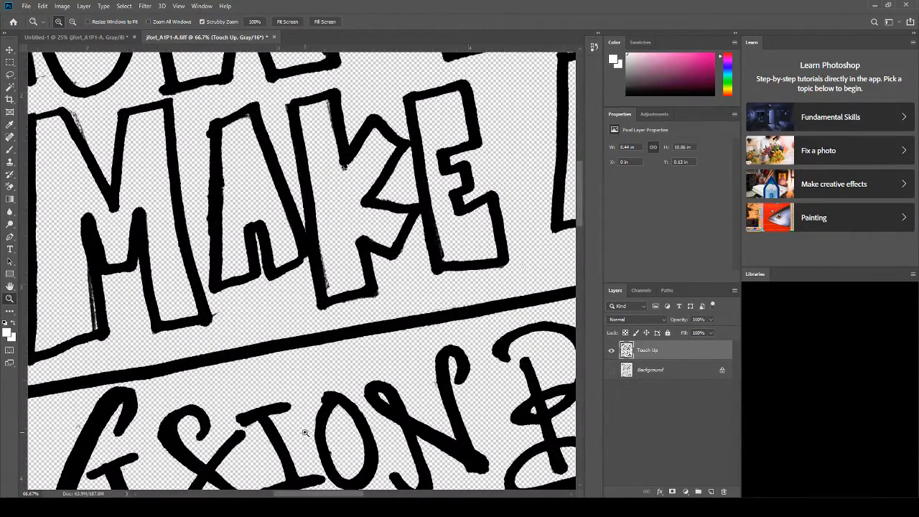
key("ctrl+0")
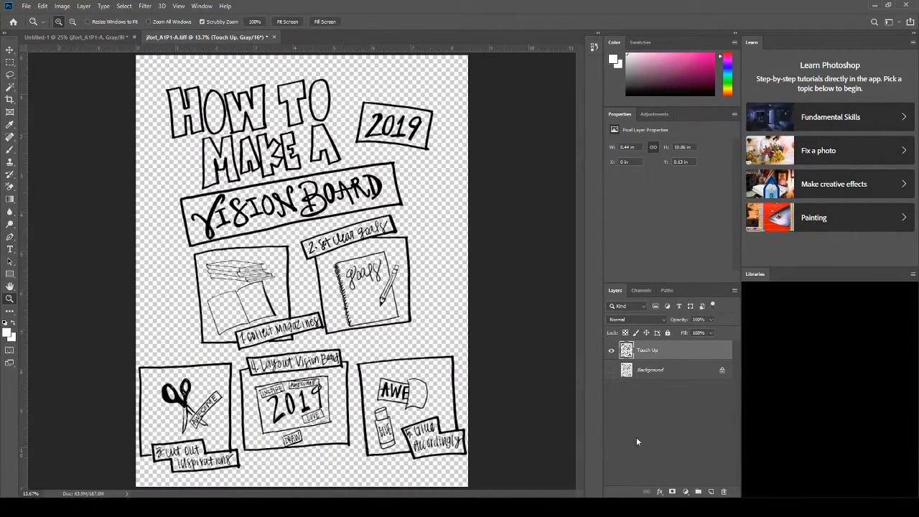
Step: Add a new layer beneath the Touch Up layer, fill it with white, and compare the artwork with and without it
left_click(711, 491)
left_click_drag(629, 353, 667, 396)
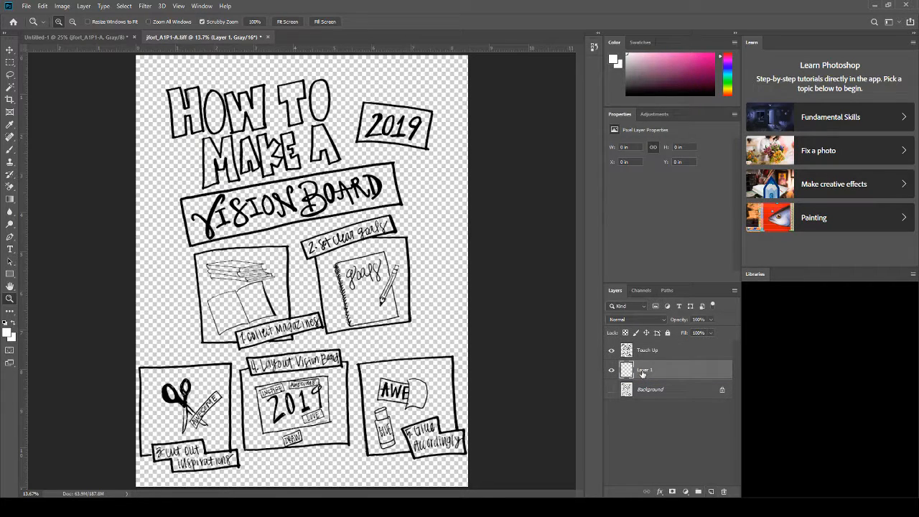
key("x")
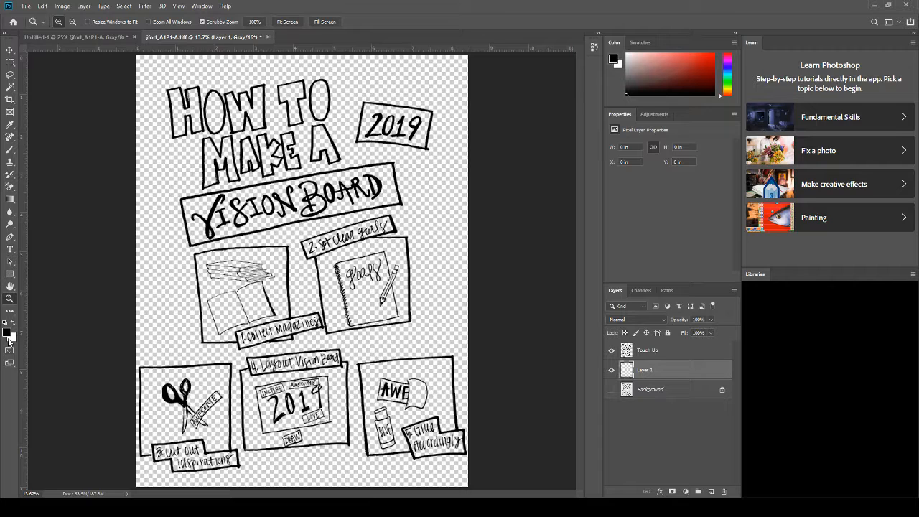
key("ctrl+BackSpace")
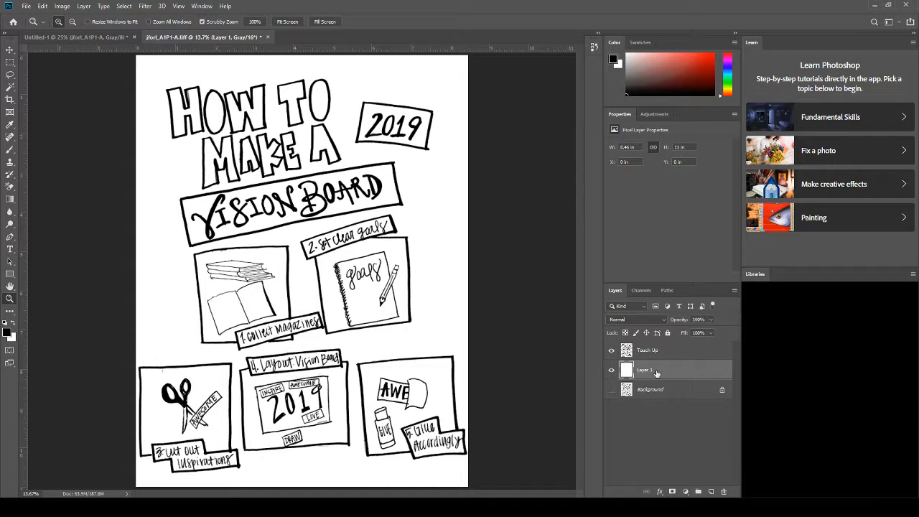
left_click(612, 370)
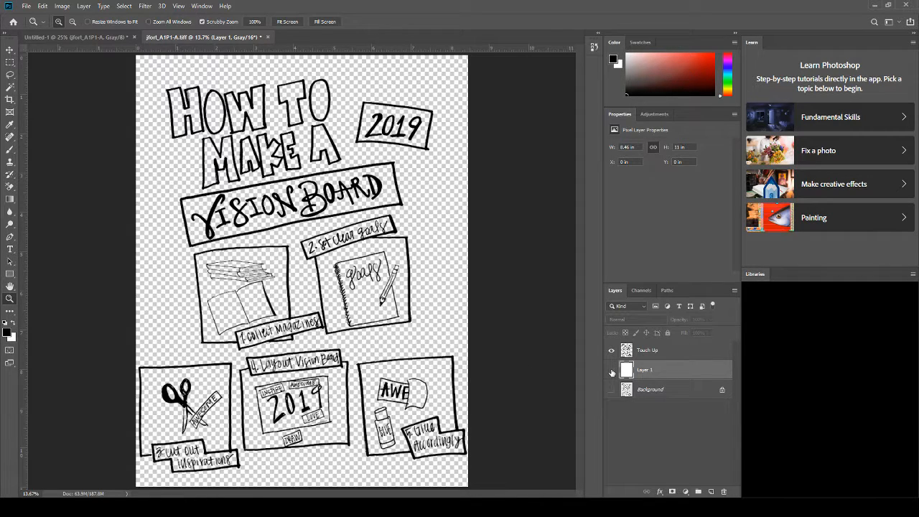
left_click(612, 371)
left_click(612, 371)
left_click(612, 370)
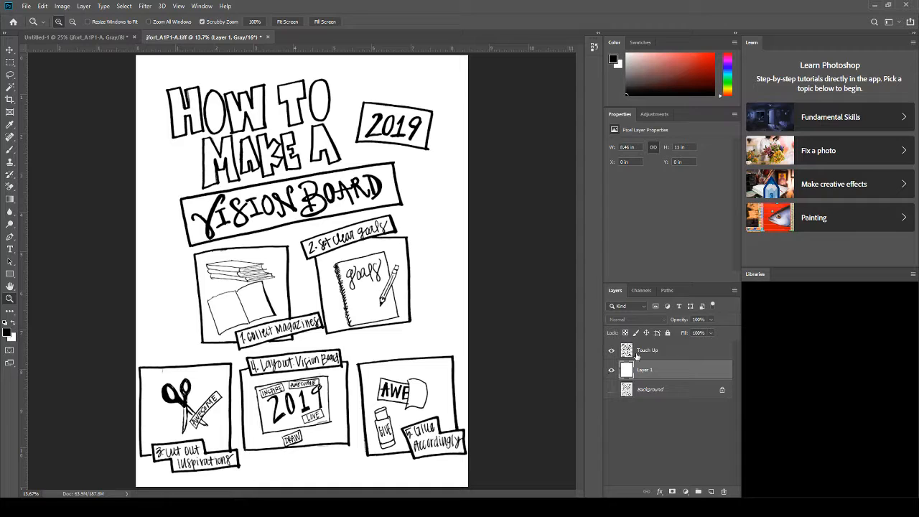
Step: Scale the Touch Up artwork proportionally to about 93.84% and reposition it to leave an even margin around the page
left_click(637, 351)
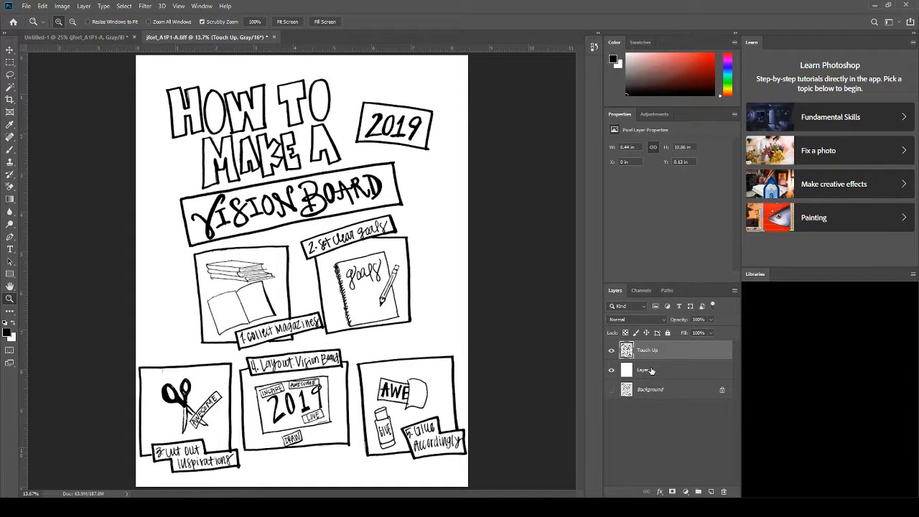
key("ctrl+t")
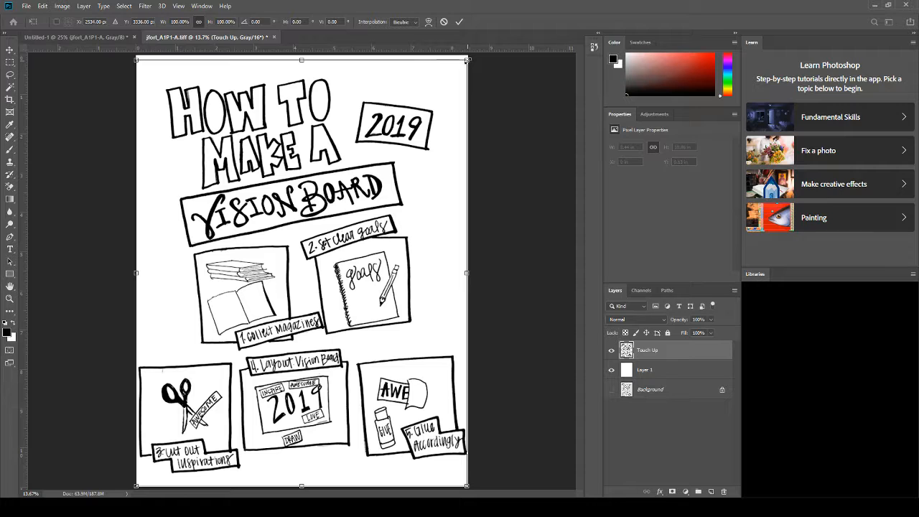
left_click(443, 22)
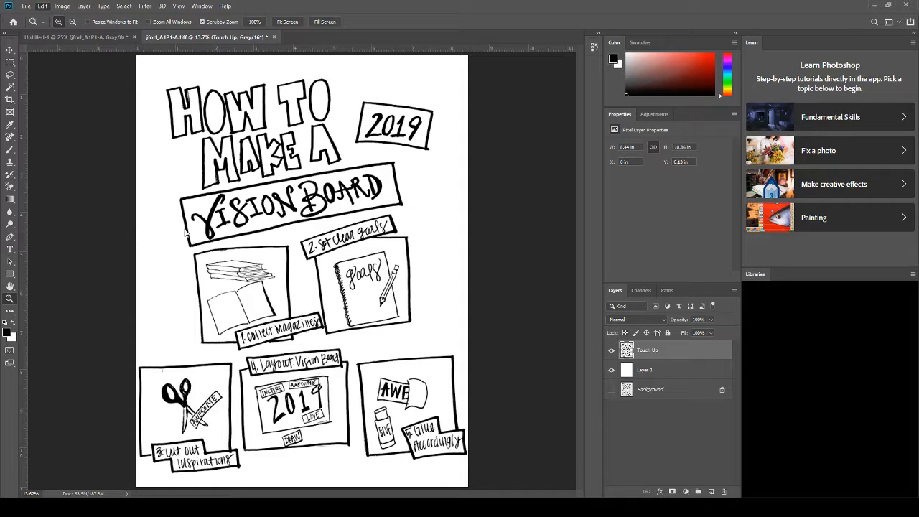
key("ctrl+t")
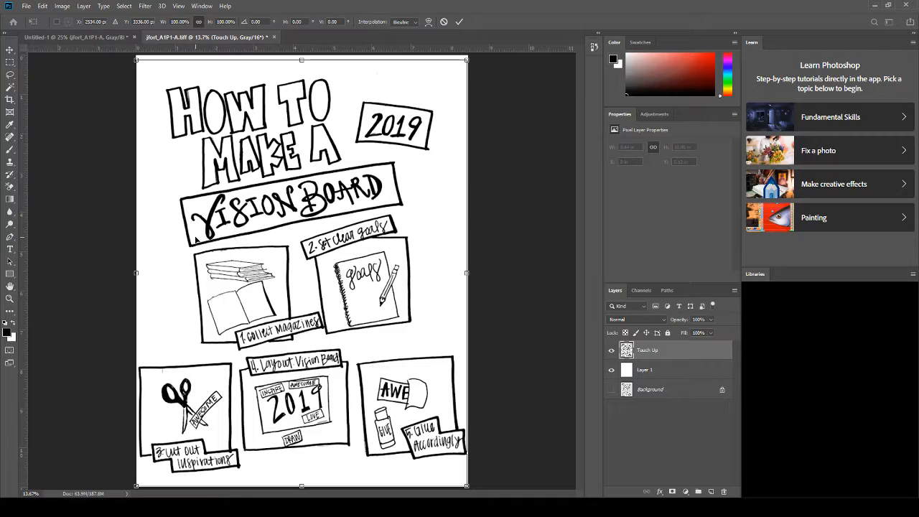
left_click_drag(464, 69, 445, 91)
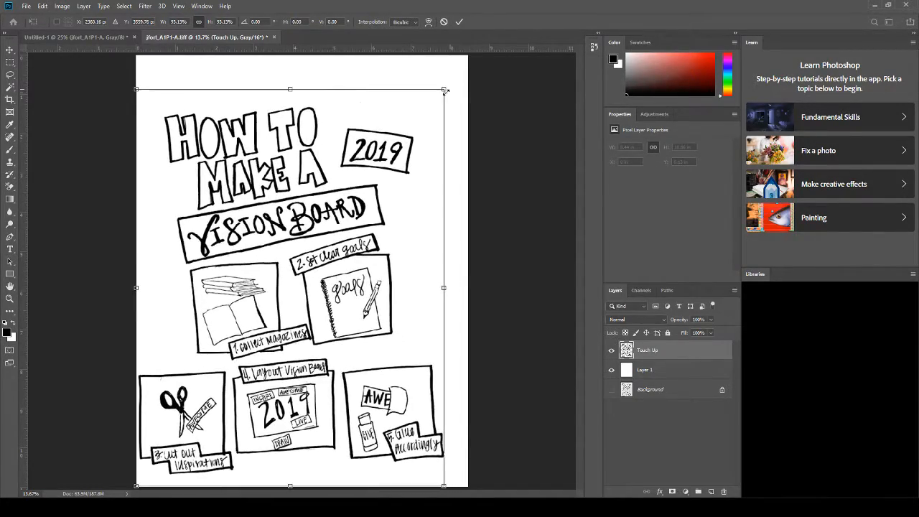
left_click_drag(324, 193, 347, 171)
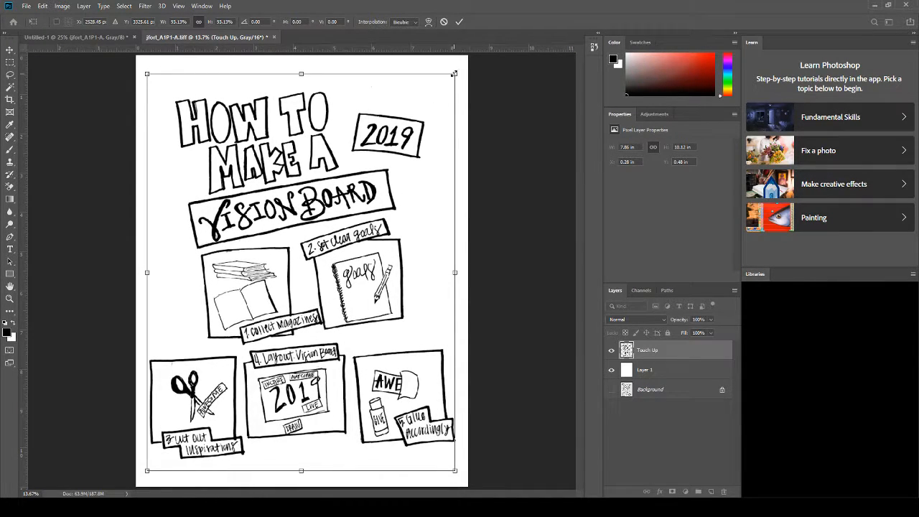
left_click_drag(454, 74, 456, 70)
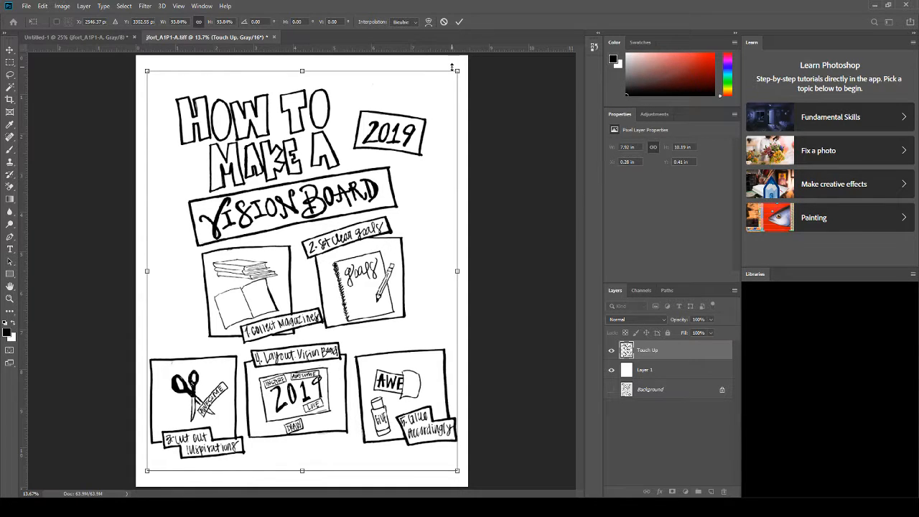
left_click(460, 23)
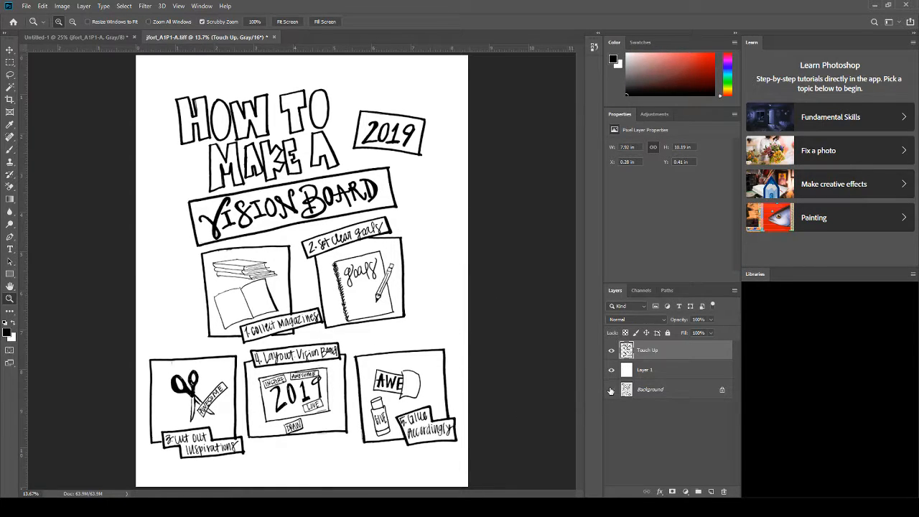
Step: Compare the original Background scan with the cleaned line art by switching the visibility of the layers
left_click(611, 370)
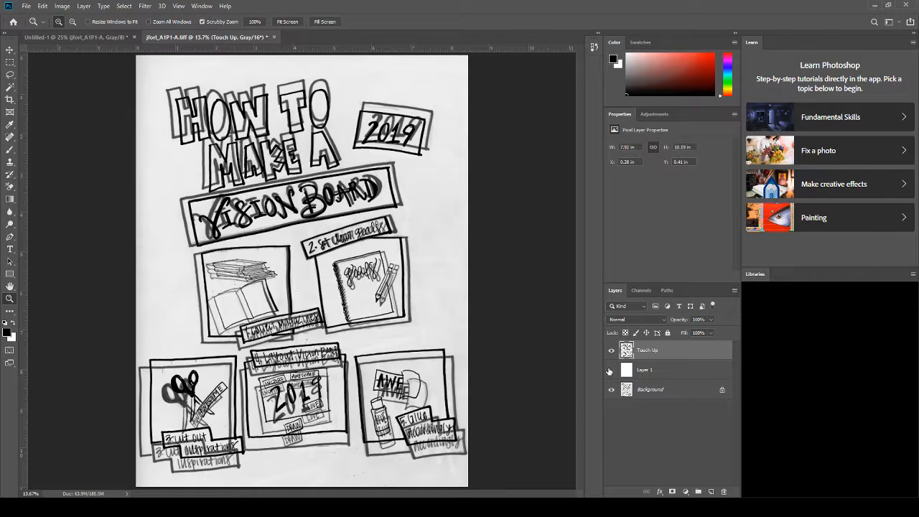
left_click(612, 370)
left_click(611, 350)
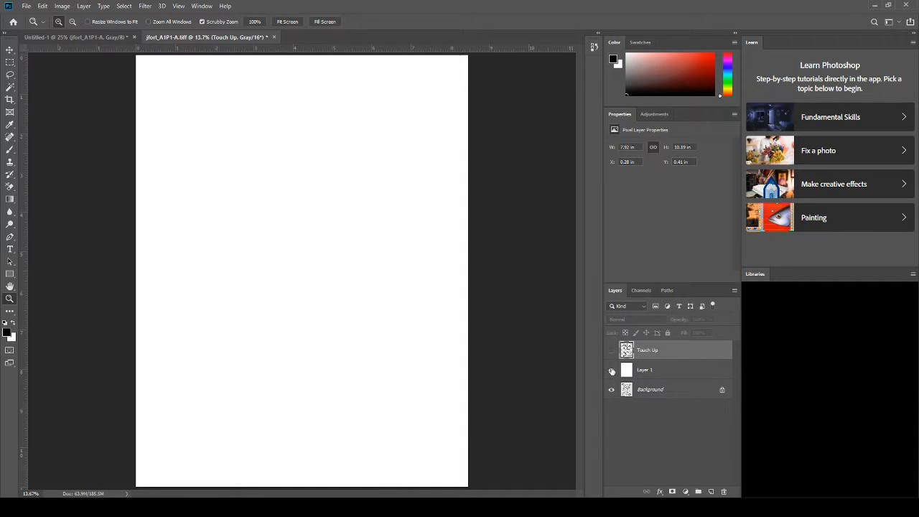
left_click(611, 370)
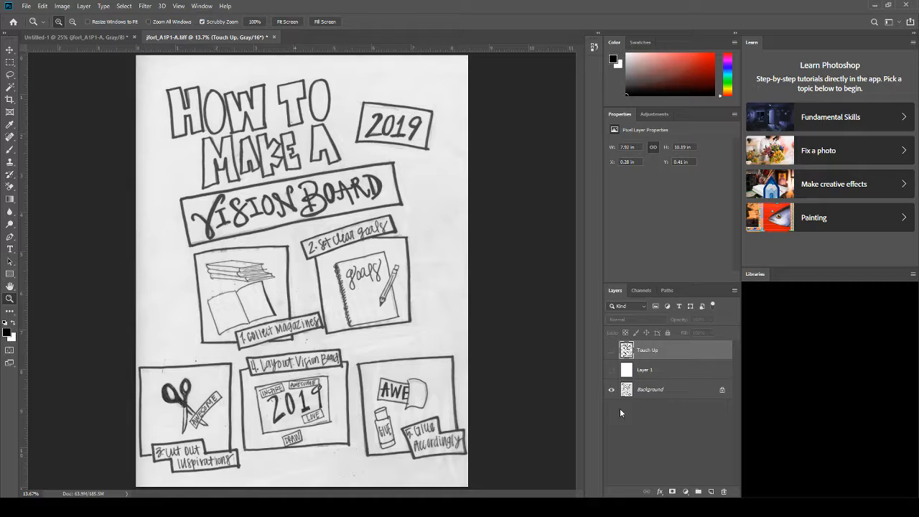
left_click(612, 369)
left_click(612, 350)
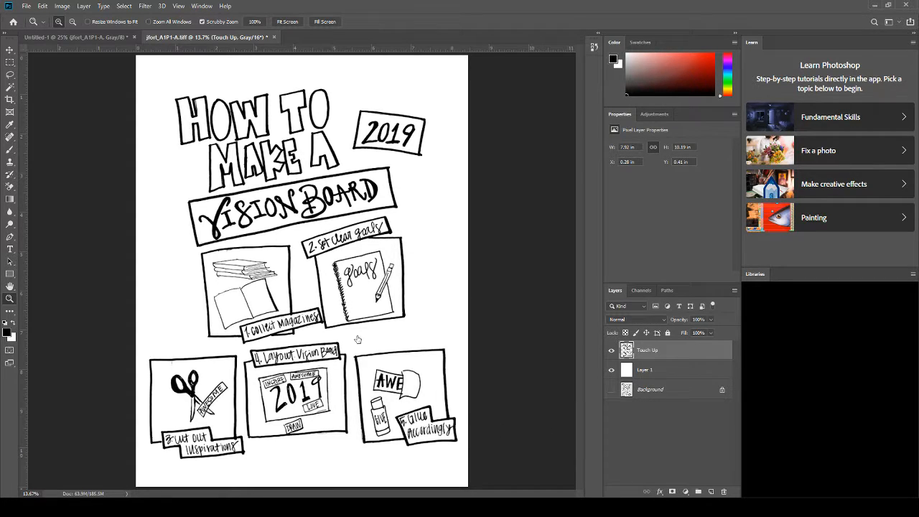
Step: Lasso the HOW TO MAKE A title on the Touch Up layer, cut it out, and paste it onto its own layer
left_click(9, 74)
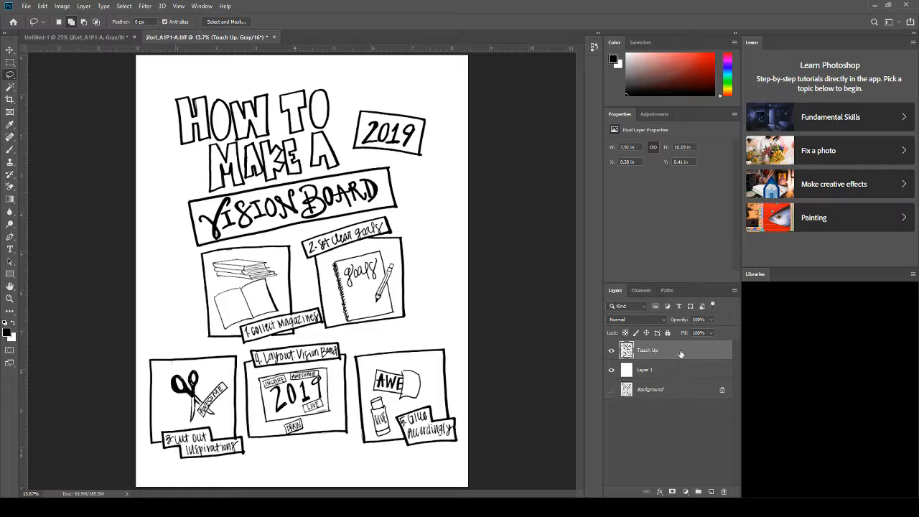
left_click(612, 351)
left_click(612, 350)
left_click(611, 370)
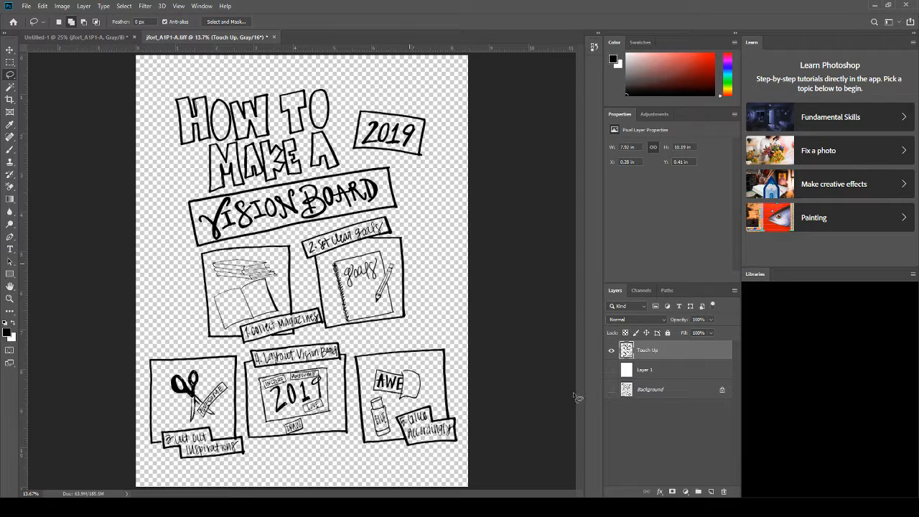
left_click(612, 370)
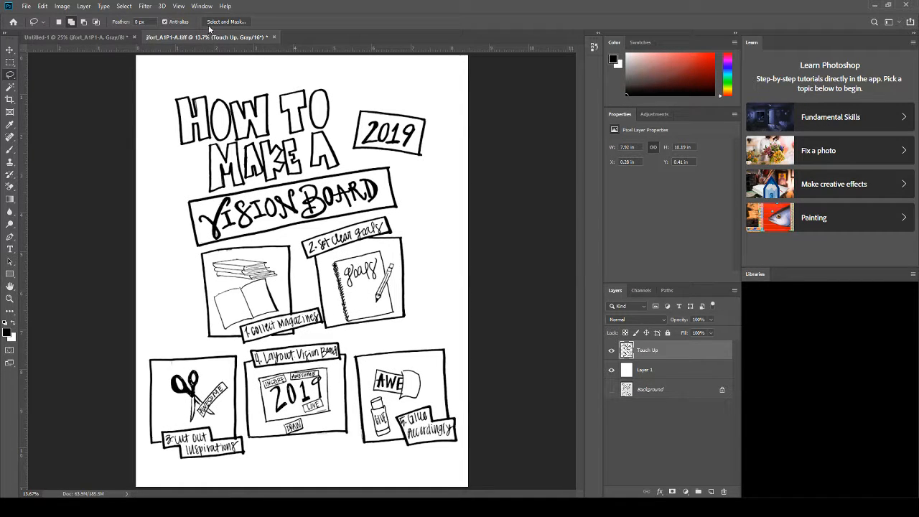
mouse_move(191, 179)
left_mouse_down()
mouse_move(160, 92)
mouse_move(315, 70)
mouse_move(346, 90)
mouse_move(338, 125)
mouse_move(348, 166)
mouse_move(192, 188)
left_mouse_up()
left_click(64, 61)
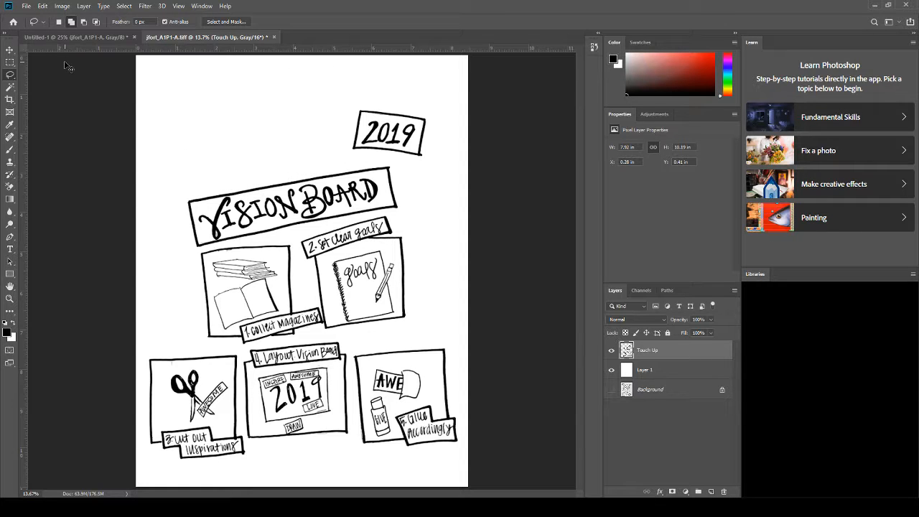
key("ctrl+v")
key("v")
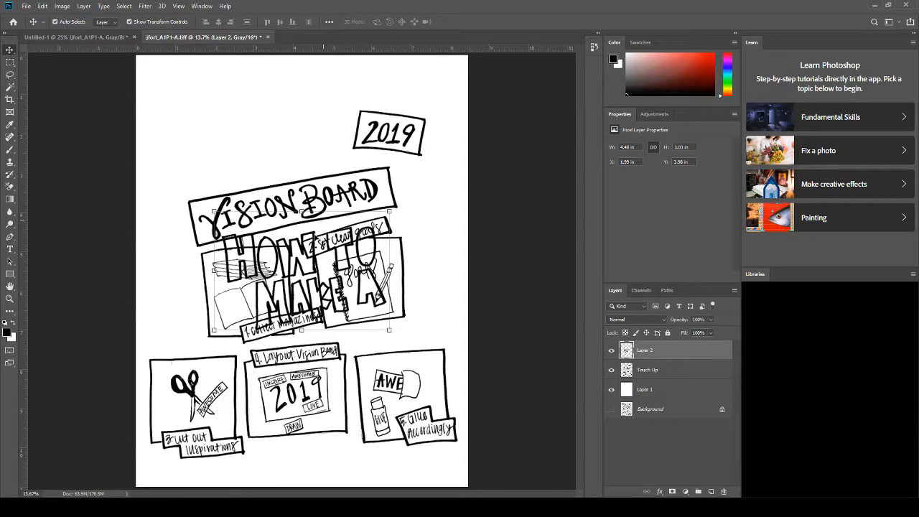
Step: Move the HOW TO MAKE A title to the page's upper-left corner and deselect it
left_click_drag(315, 238, 251, 83)
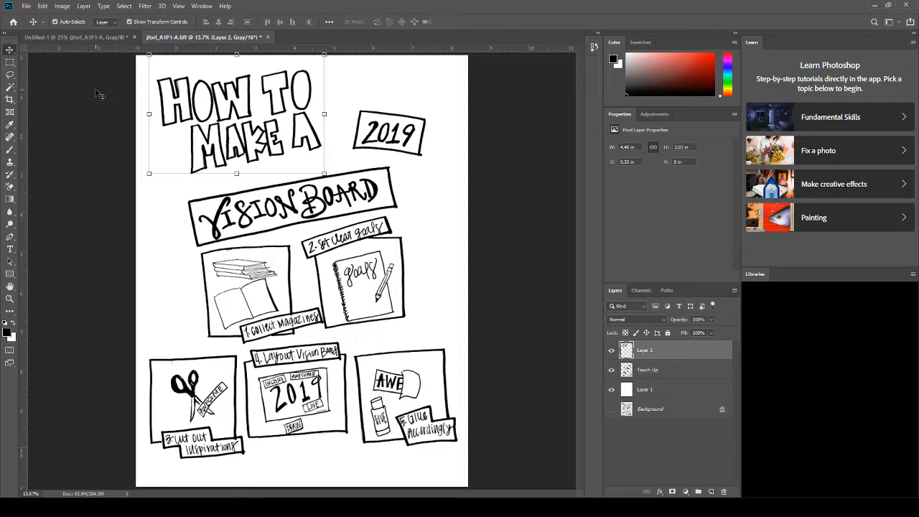
left_click(415, 89)
left_click(89, 114)
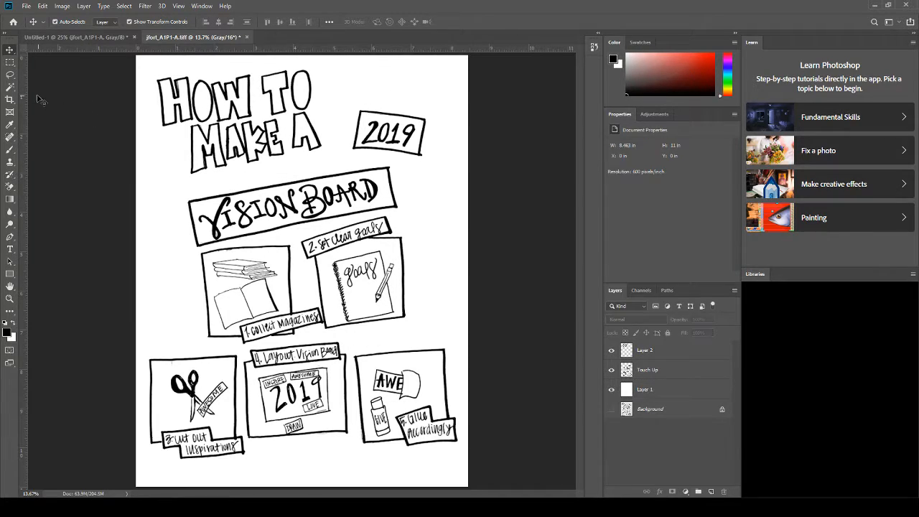
Step: Check which artwork Layer 2 holds by switching its visibility, and rename the layer as how to make
left_click(10, 74)
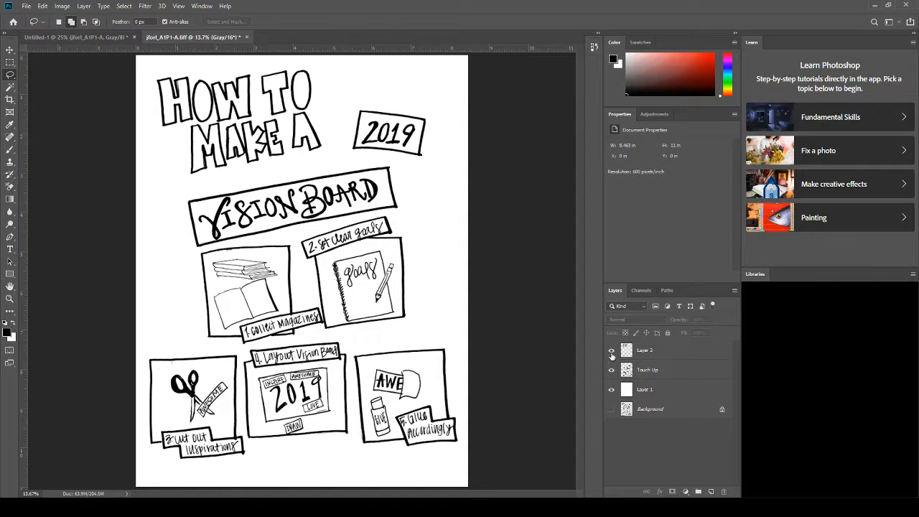
left_click(612, 352)
left_click(612, 351)
left_click(613, 352)
left_click(612, 352)
left_click(613, 353)
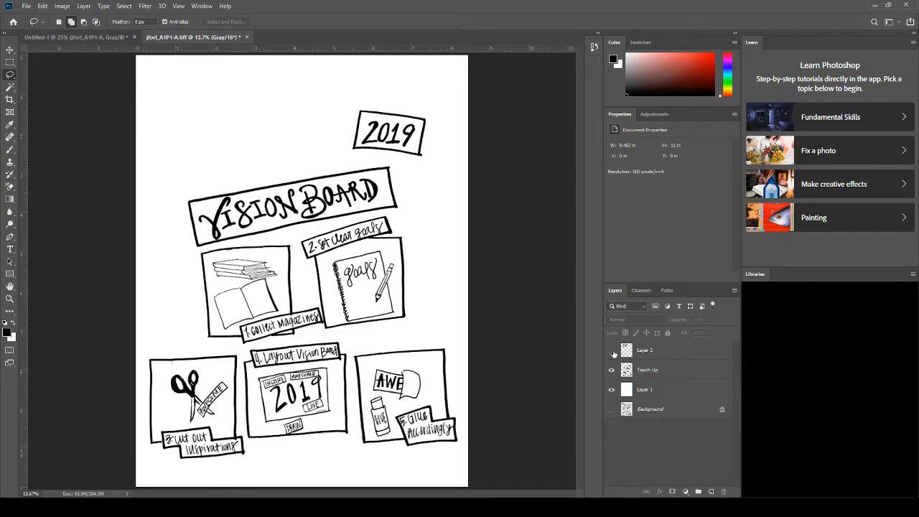
left_click(613, 352)
double_click(646, 350)
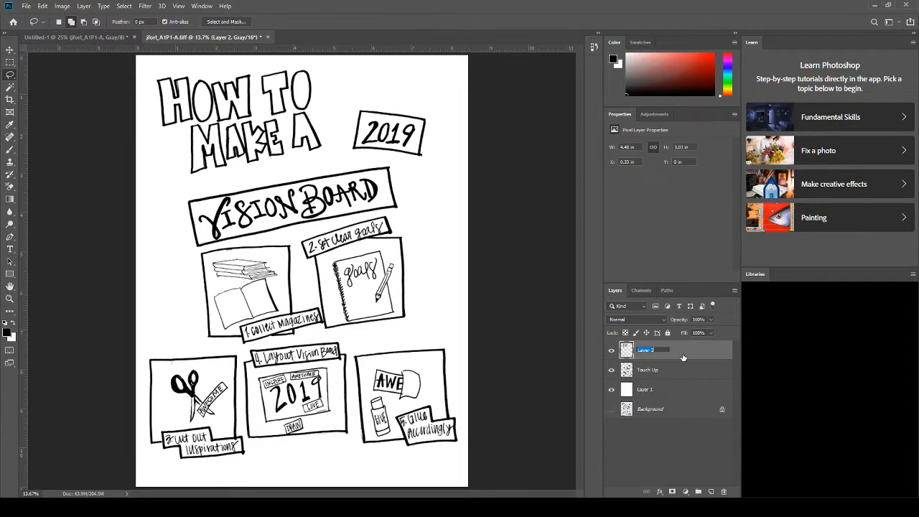
type("How to make")
key("Return")
Step: Lasso the boxed 2019 beside the title on the Touch Up layer, cut it out, and paste it onto its own layer
left_click(627, 373)
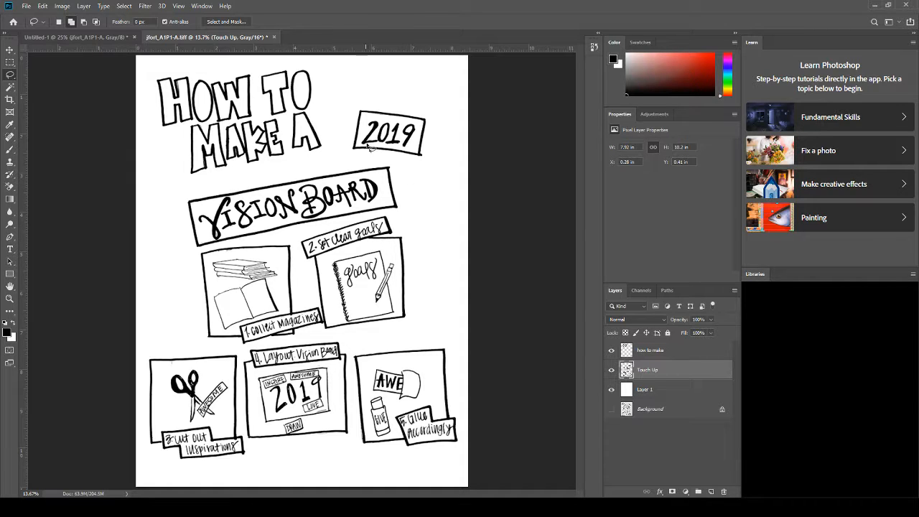
mouse_move(357, 164)
left_mouse_down()
mouse_move(414, 166)
mouse_move(438, 140)
mouse_move(392, 90)
mouse_move(347, 119)
mouse_move(352, 157)
left_mouse_up()
key("ctrl+x")
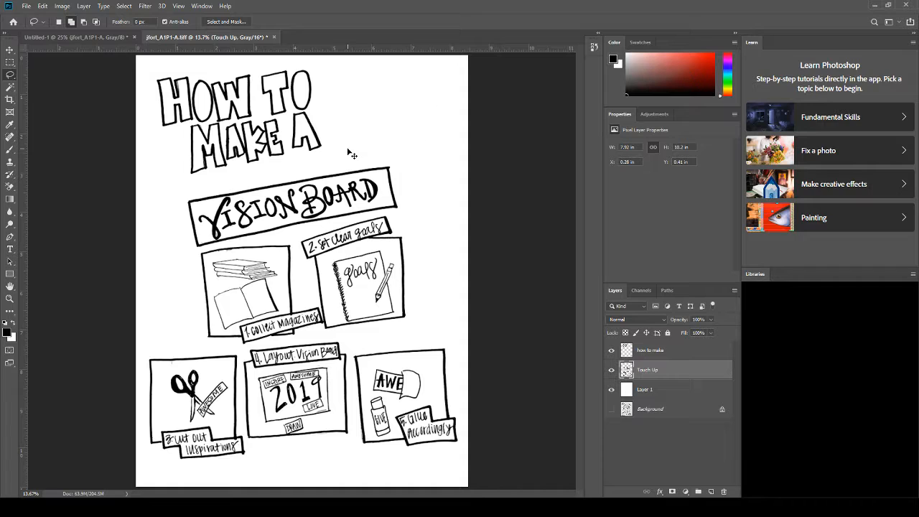
key("ctrl+v")
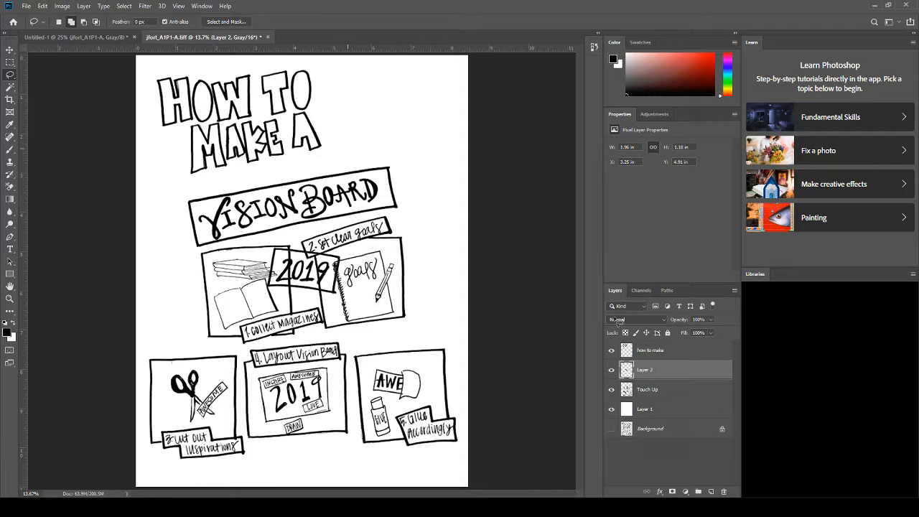
Step: Try to rename the newly pasted layer as 2019
double_click(645, 369)
type("2019")
key("Return")
Step: Move the boxed 2019 up beside the HOW TO MAKE A title, at about X 4.84 in and Y 0.89 in
left_click(10, 50)
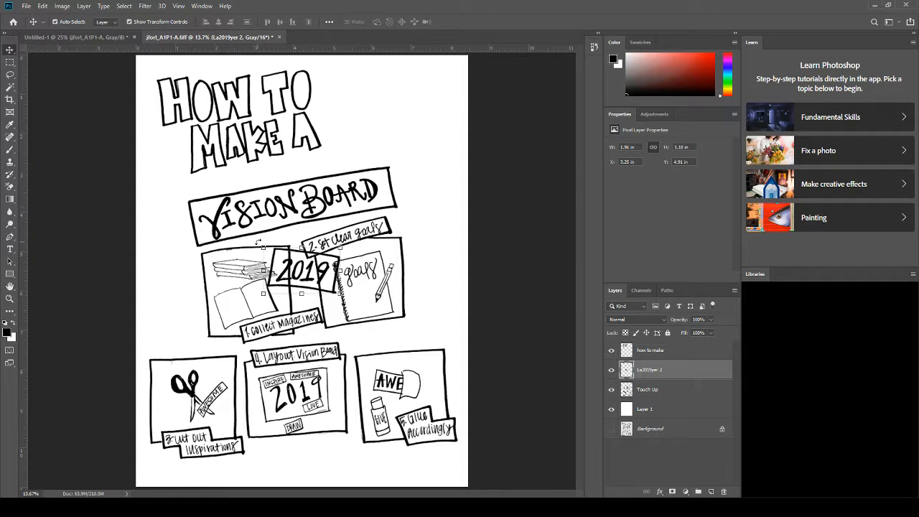
left_click_drag(287, 253, 350, 95)
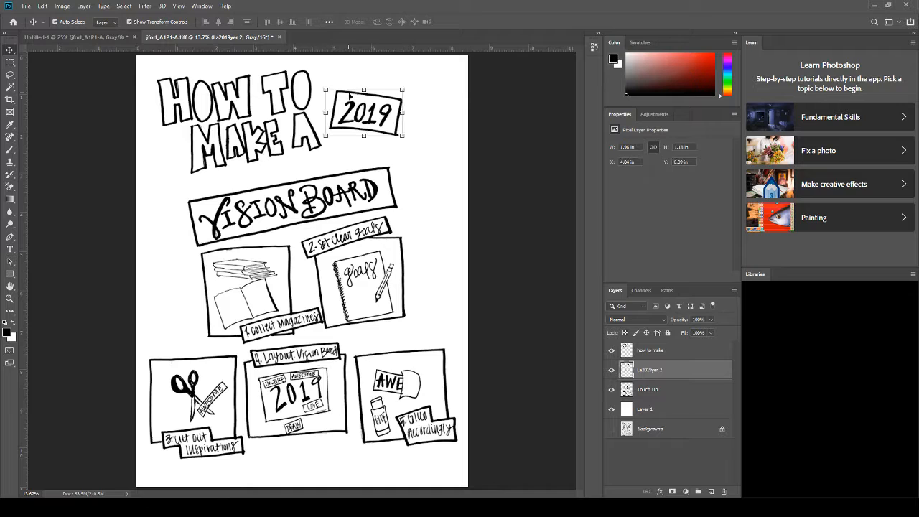
left_click(488, 171)
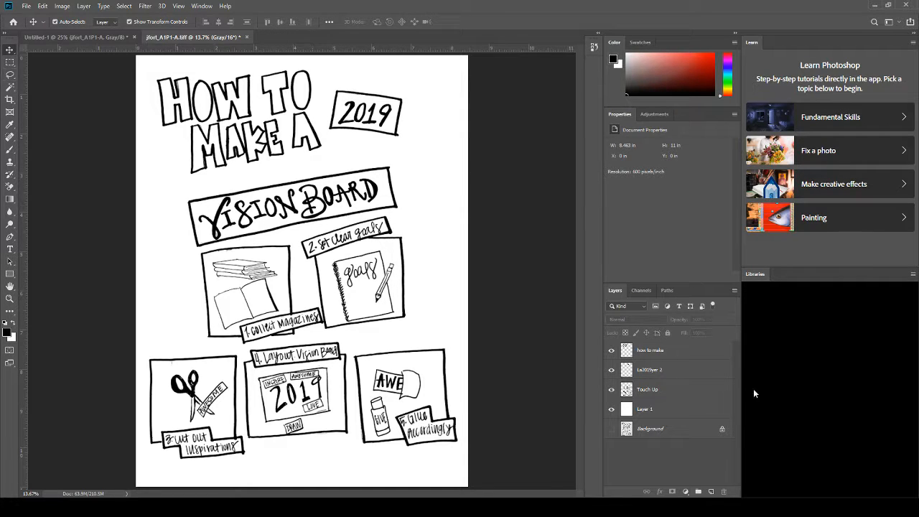
Step: Lasso the VISION BOARD banner on the Touch Up layer, cut it out, and paste it onto its own layer
left_click(638, 392)
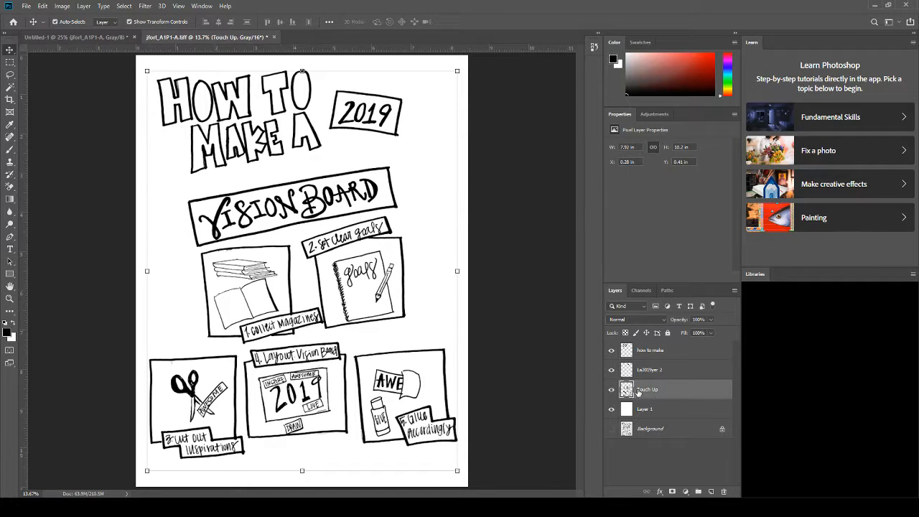
left_click(10, 74)
mouse_move(394, 159)
left_mouse_down()
mouse_move(181, 195)
mouse_move(171, 227)
mouse_move(179, 257)
mouse_move(426, 204)
mouse_move(399, 157)
left_mouse_up()
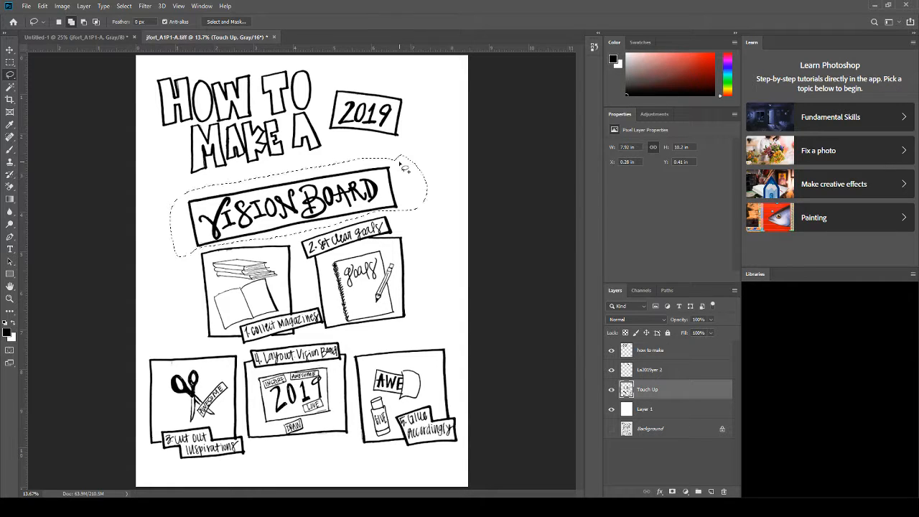
key("ctrl+x")
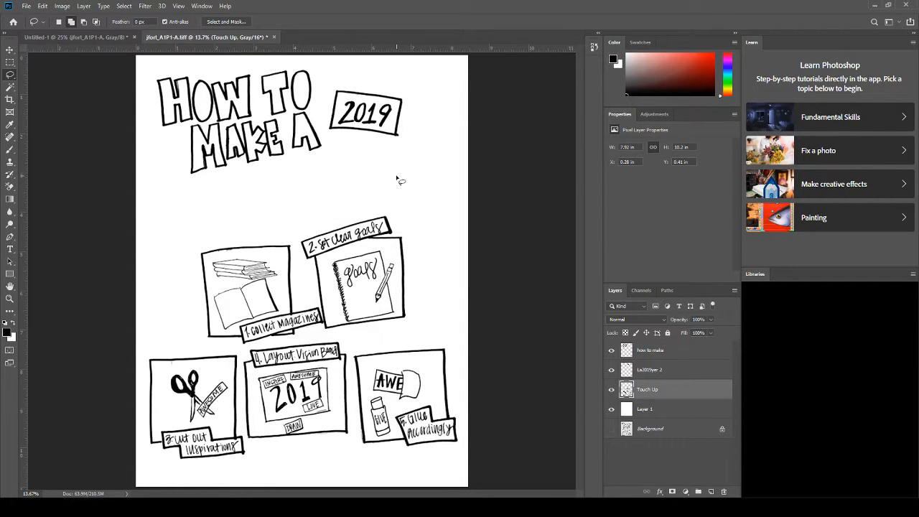
key("ctrl+v")
Step: Move the VISION BOARD banner beneath the title and 2019 box, at about X 2.65 in and Y 2.19 in
key("v")
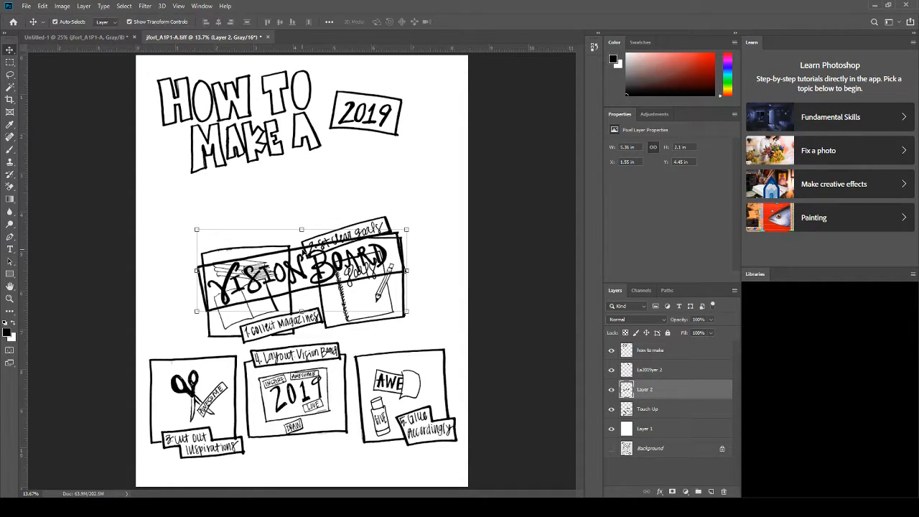
left_click_drag(297, 237, 343, 163)
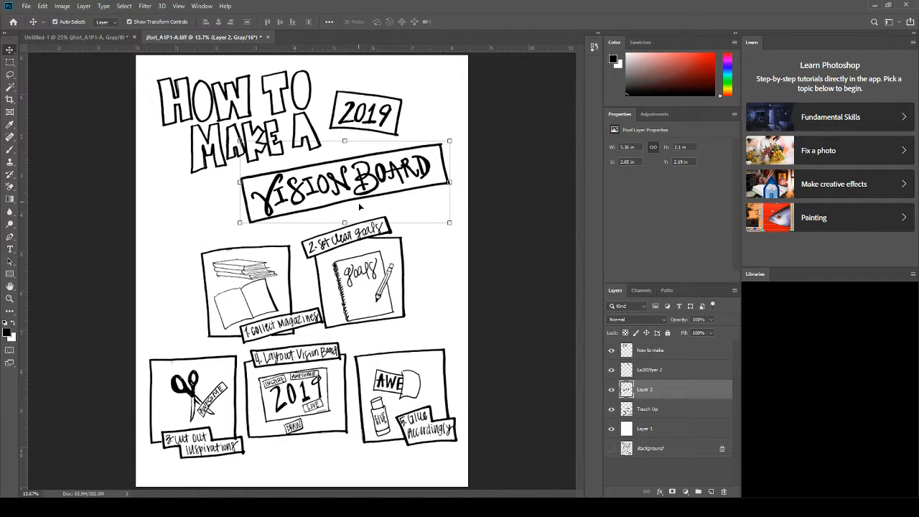
left_click(508, 329)
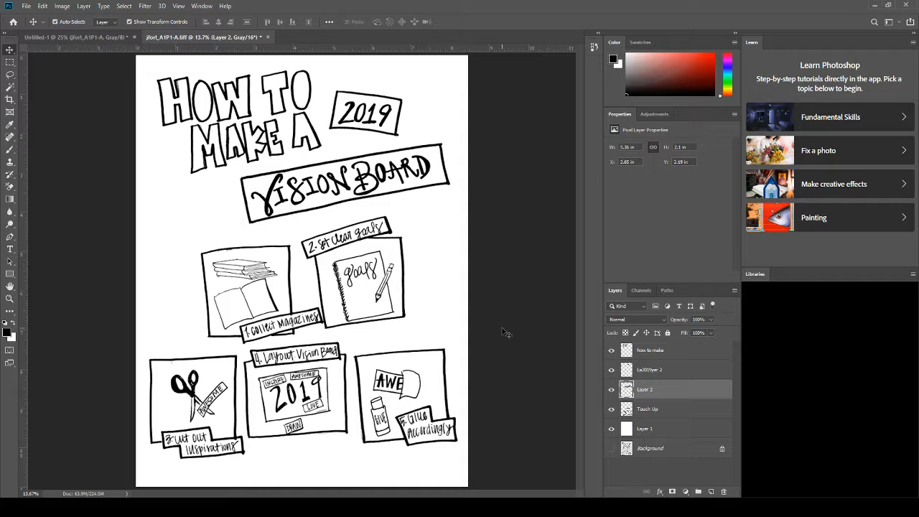
Step: Switch the banner, title, and 2019 layers off and on to check which artwork each one holds
left_click(372, 181)
left_click(612, 390)
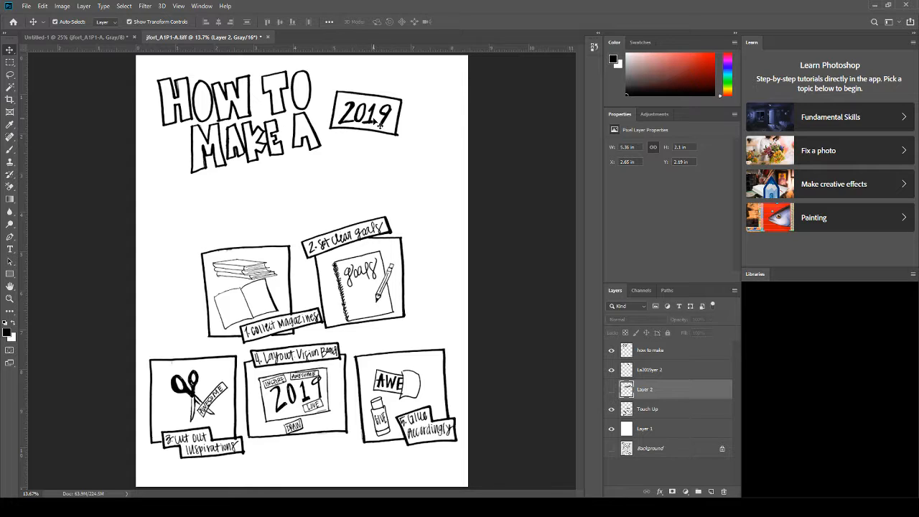
left_click(612, 389)
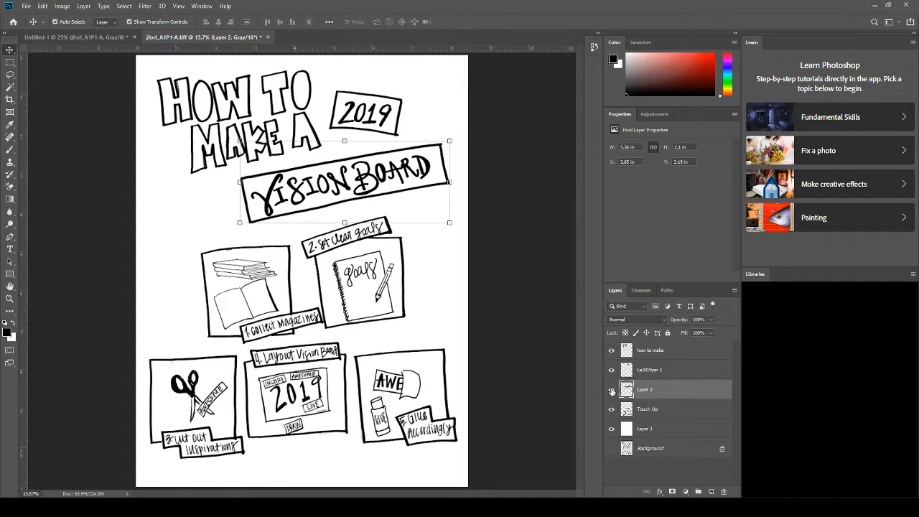
left_click(611, 351)
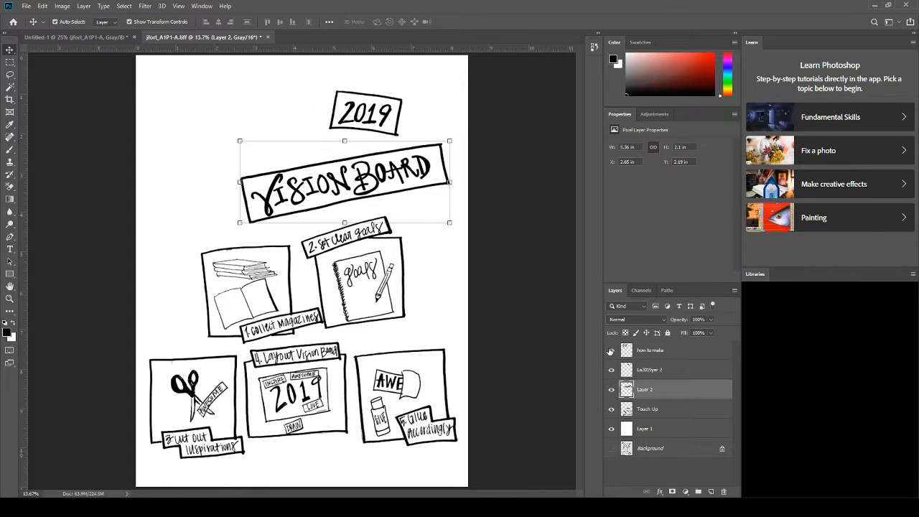
left_click(612, 351)
left_click(612, 370)
left_click(611, 372)
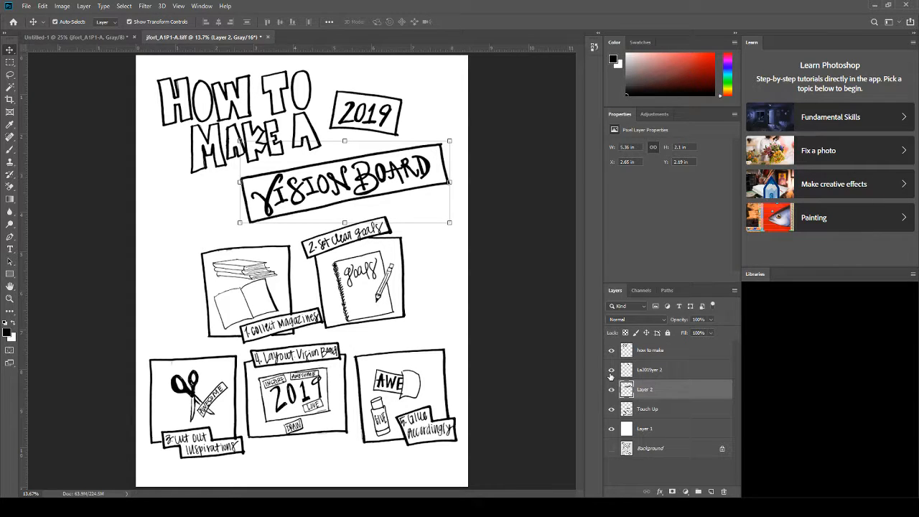
left_click(612, 372)
left_click(611, 372)
left_click(611, 372)
left_click(611, 370)
Step: Rename the La2019yer 2 layer as 2019
double_click(655, 371)
type("20")
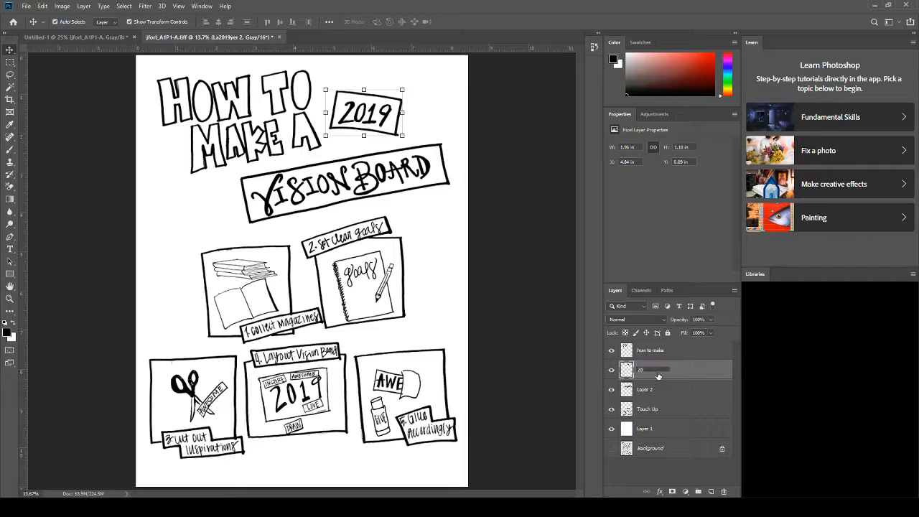
type("19")
key("Return")
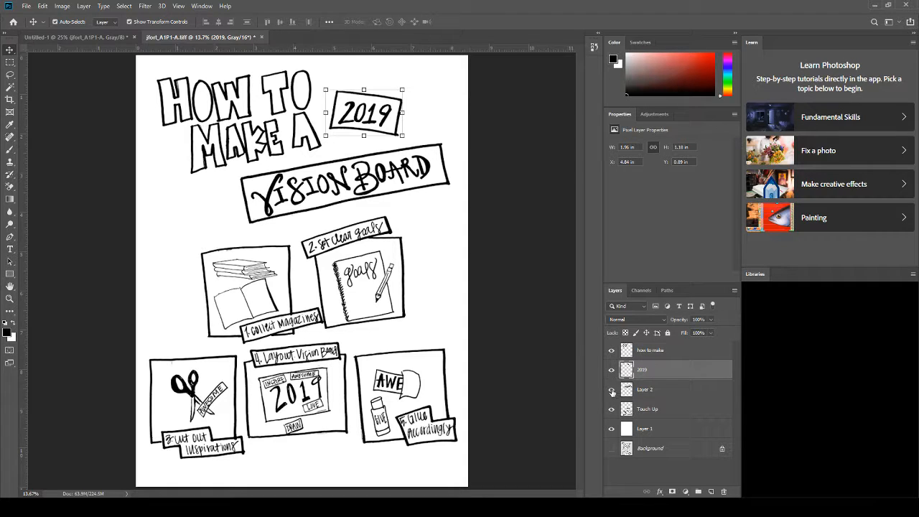
Step: Check Layer 2 by switching its visibility, and rename it as vision board
left_click(612, 391)
left_click(611, 390)
double_click(647, 390)
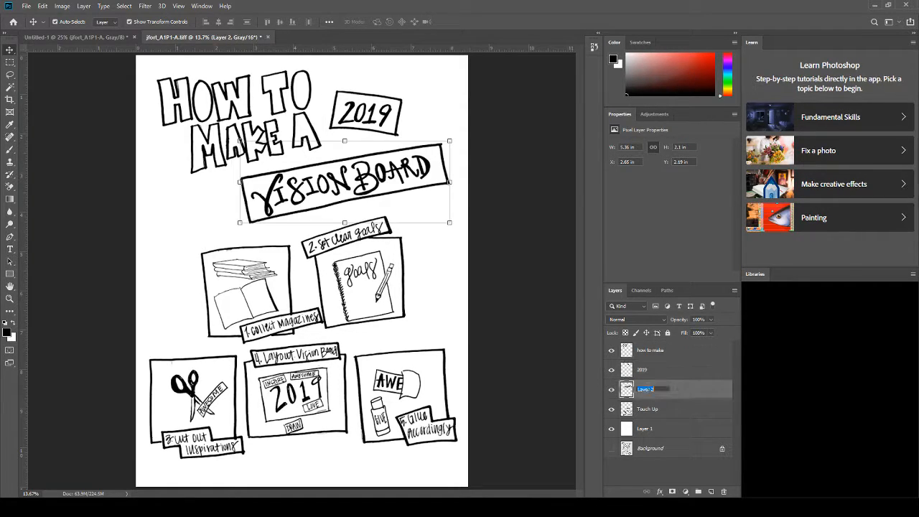
type("vision voard")
key("Return")
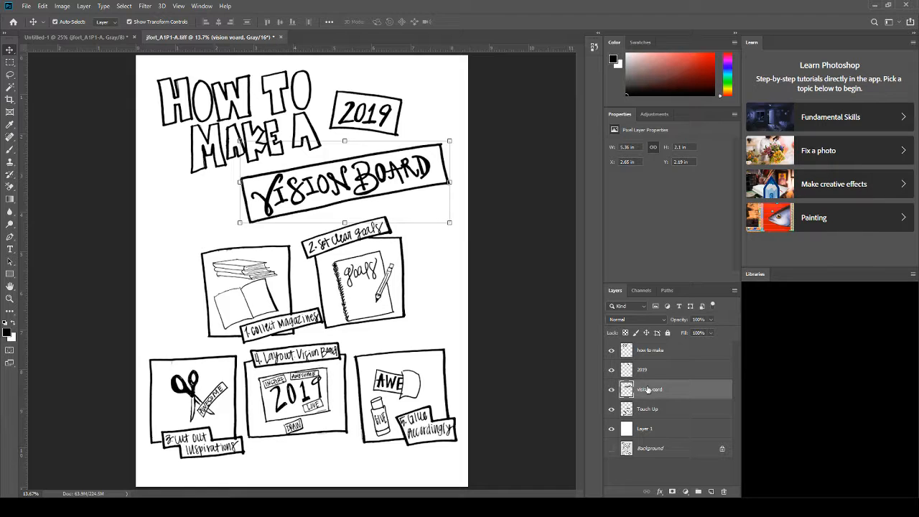
double_click(655, 391)
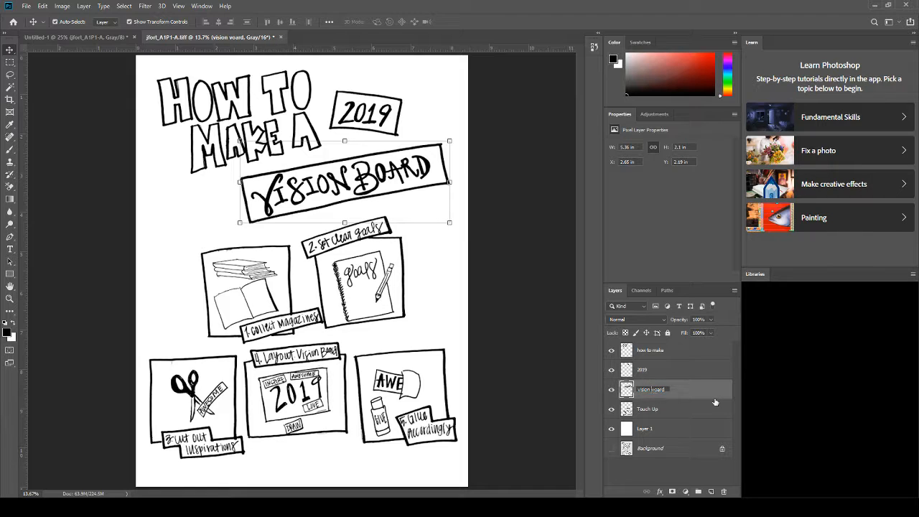
type("vision board")
key("Return")
Step: Lasso around the Collect Magazines panel together with its caption
left_click(368, 248)
left_click(653, 409)
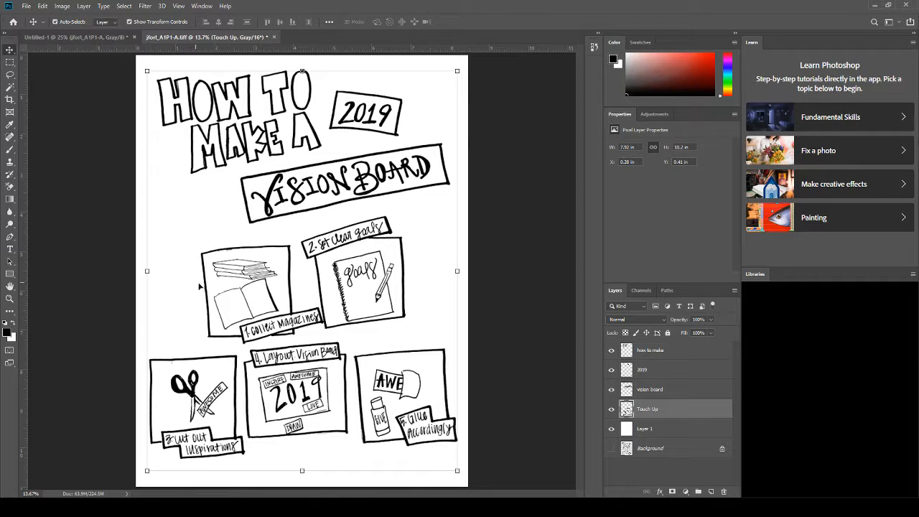
left_click(88, 228)
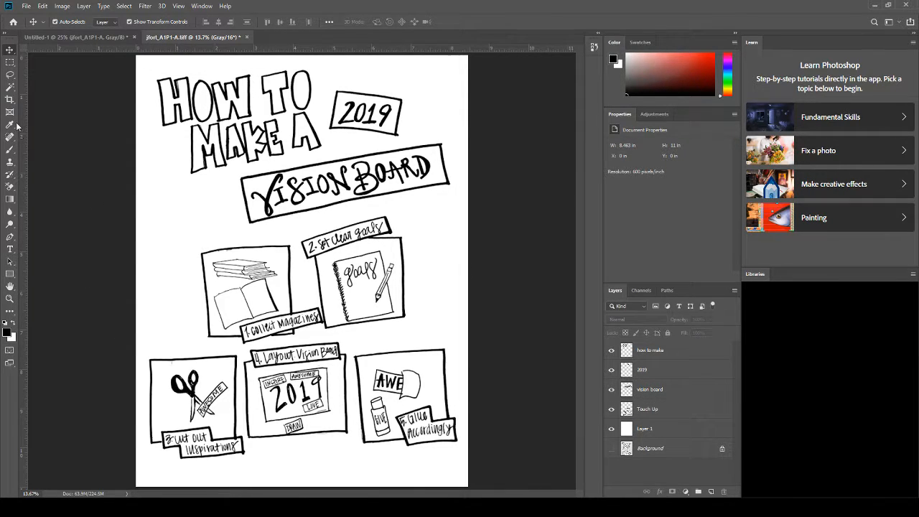
key("l")
mouse_move(186, 280)
left_mouse_down()
mouse_move(178, 258)
mouse_move(191, 238)
mouse_move(244, 232)
mouse_move(288, 240)
mouse_move(316, 300)
left_mouse_up()
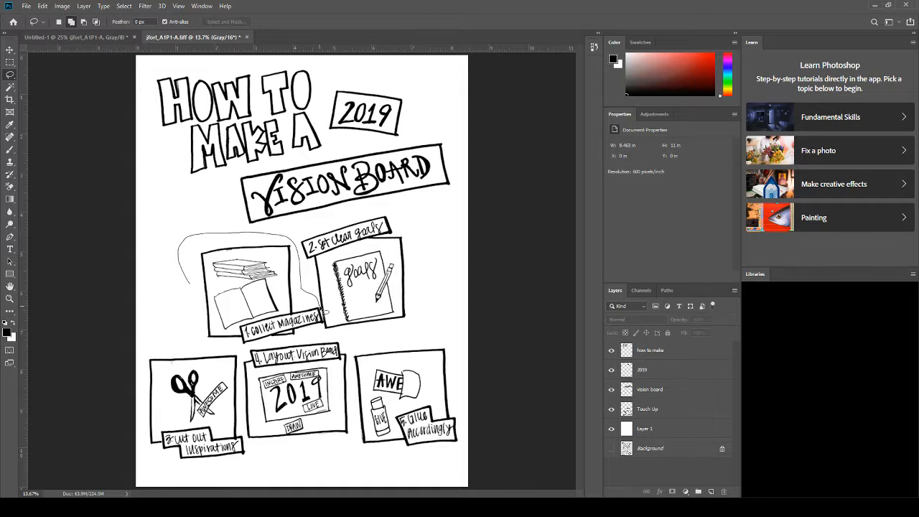
mouse_move(328, 334)
left_mouse_down()
mouse_move(204, 346)
mouse_move(182, 316)
mouse_move(181, 270)
left_mouse_up()
Step: Refine the lasso selection along the Collect Magazines caption's corner where it meets the goals panel
key("z")
left_click_drag(301, 326, 345, 383)
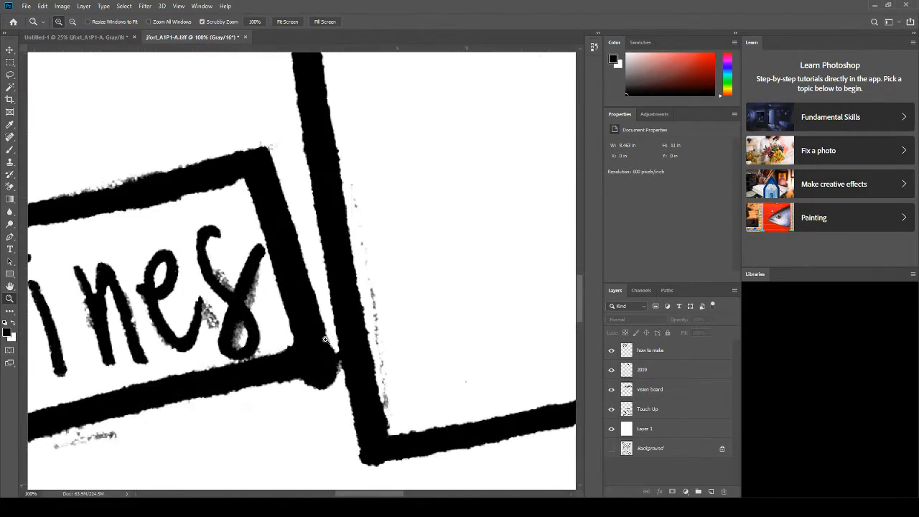
key("l")
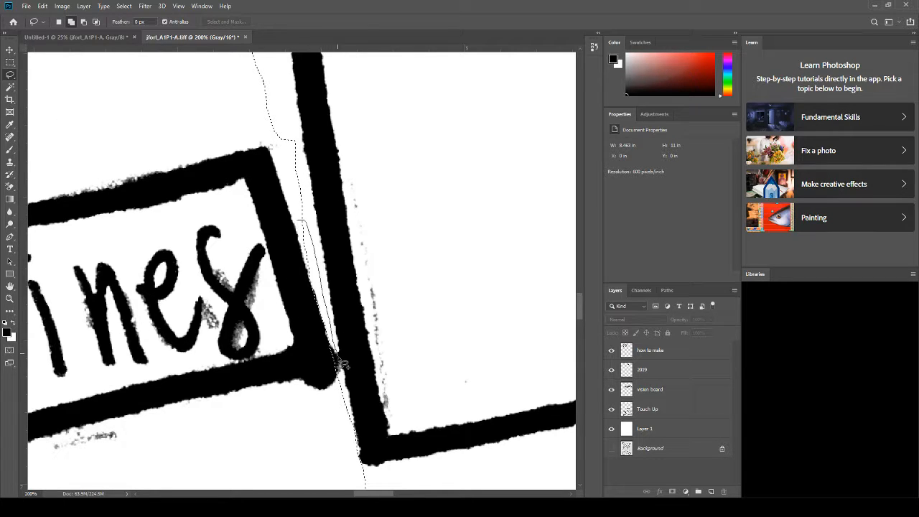
left_click_drag(339, 424, 340, 428)
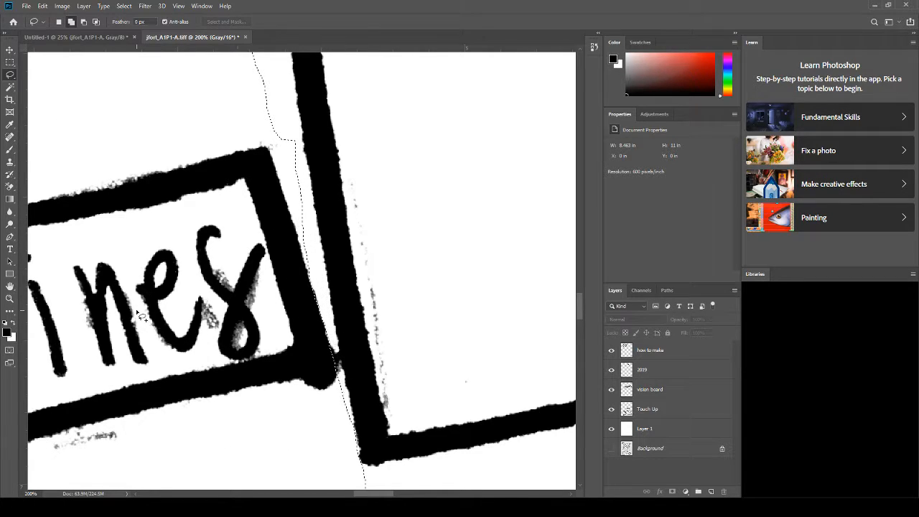
left_click(71, 23)
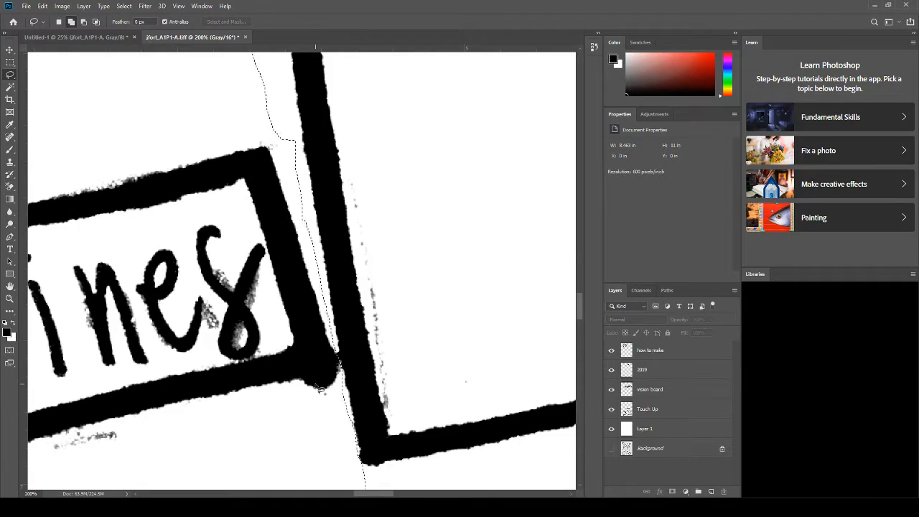
Step: Cut the lassoed Collect Magazines panel out of the Touch Up layer and paste it onto its own layer
key("ctrl+minus")
key("ctrl+minus")
key("ctrl+minus")
key("ctrl+minus")
key("ctrl+minus")
key("ctrl+minus")
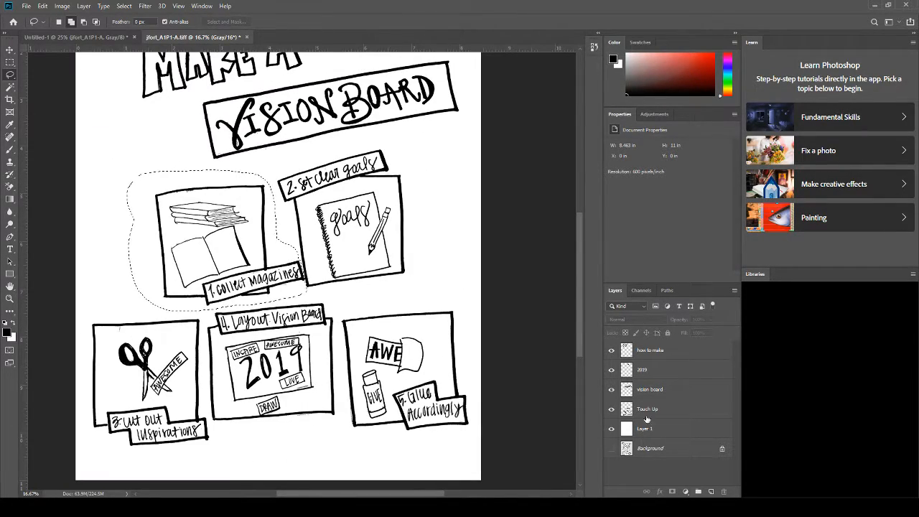
left_click(668, 391)
left_click(664, 409)
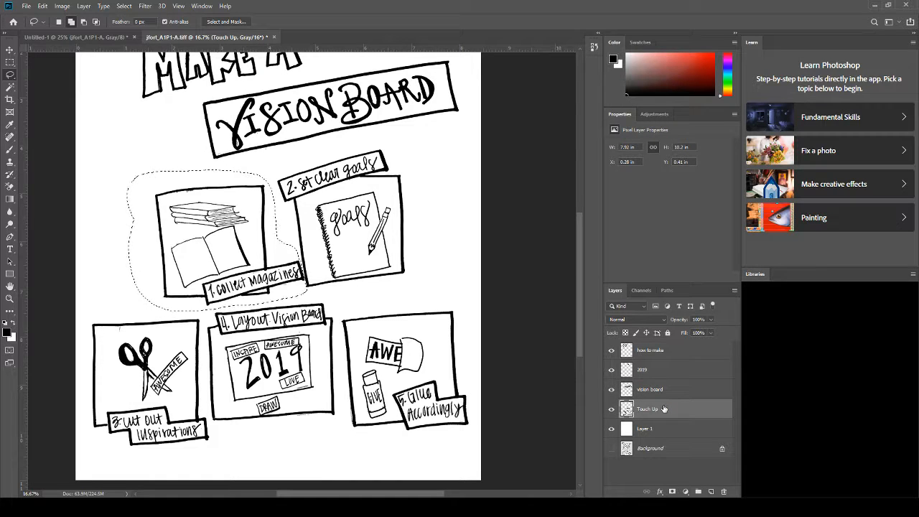
key("ctrl+x")
key("ctrl+v")
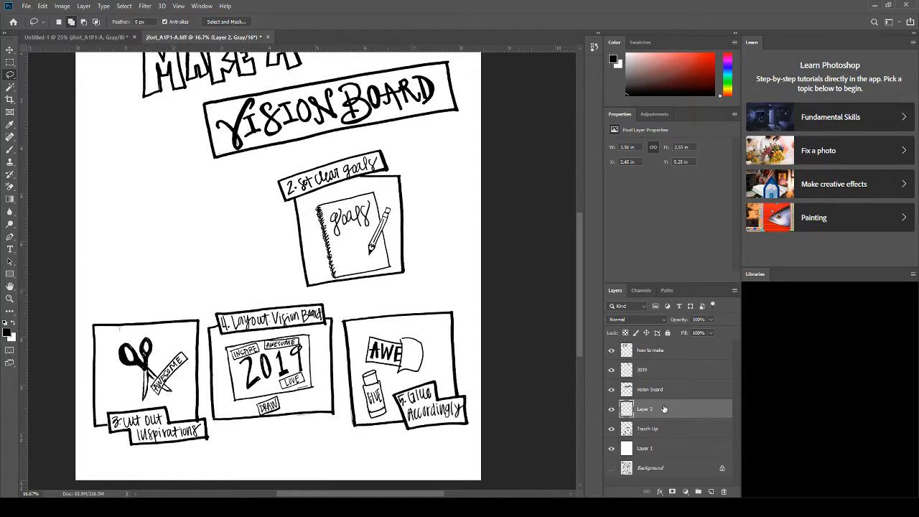
Step: Move the pasted Collect Magazines panel into the empty area near the page's left edge, above the scissors panel
key("v")
mouse_move(318, 270)
left_mouse_down()
mouse_move(216, 223)
mouse_move(205, 239)
mouse_move(212, 252)
left_mouse_up()
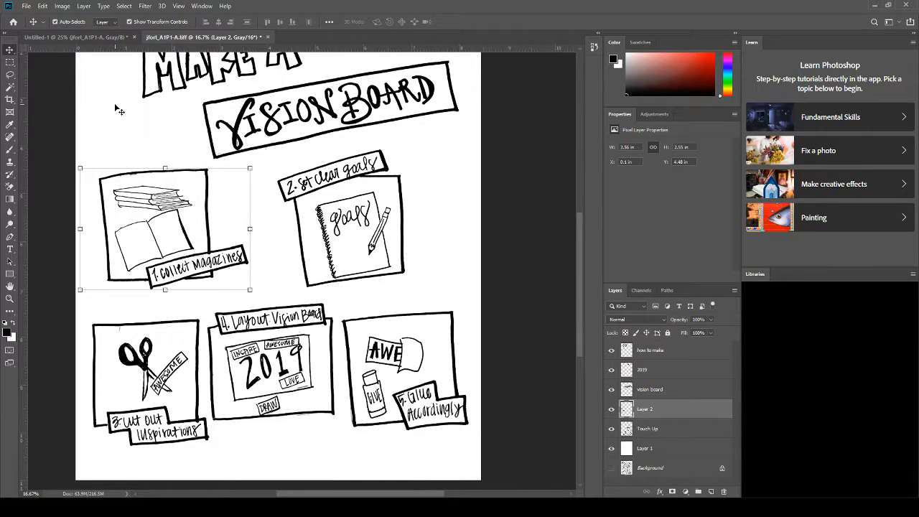
left_click(274, 163)
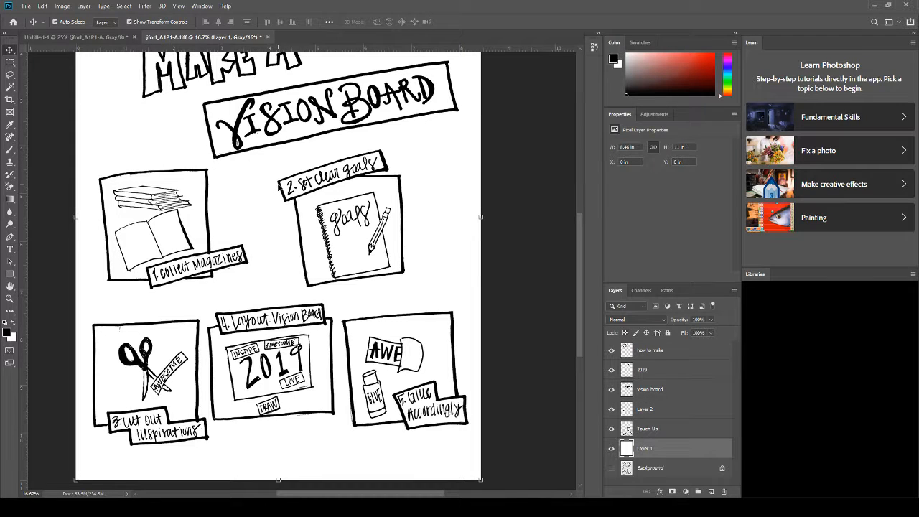
Step: Lasso the Set Clear Goals panel with its caption on the Touch Up layer, and cut and paste it onto a new layer
left_click(669, 431)
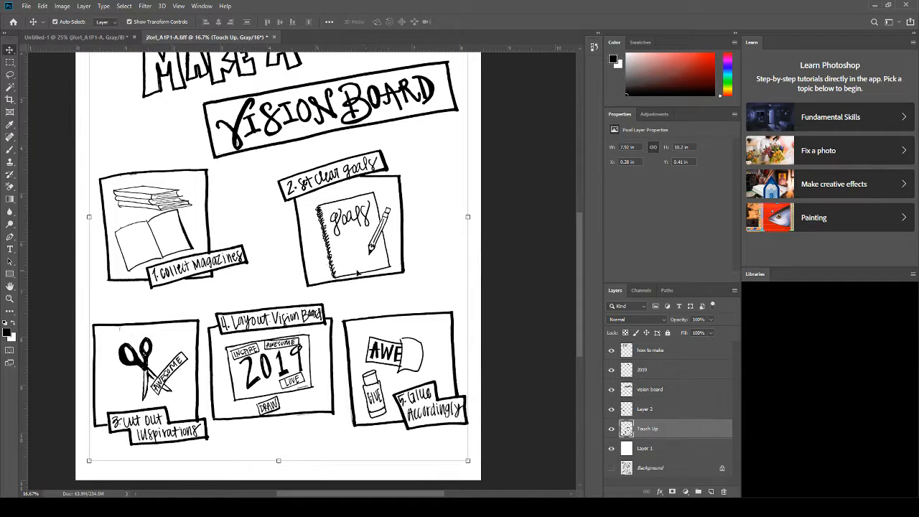
left_click(10, 75)
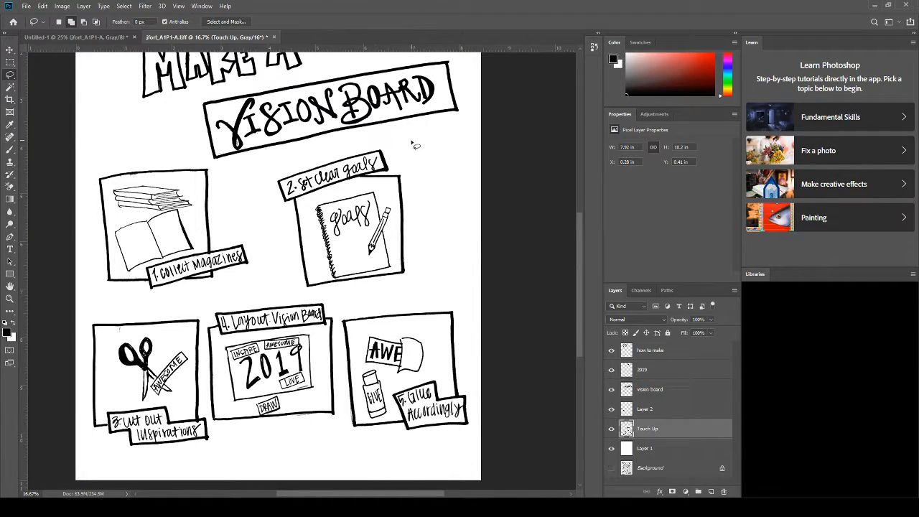
mouse_move(414, 145)
left_mouse_down()
mouse_move(248, 193)
mouse_move(272, 271)
mouse_move(299, 295)
mouse_move(359, 300)
mouse_move(428, 264)
mouse_move(424, 164)
left_mouse_up()
key("ctrl+x")
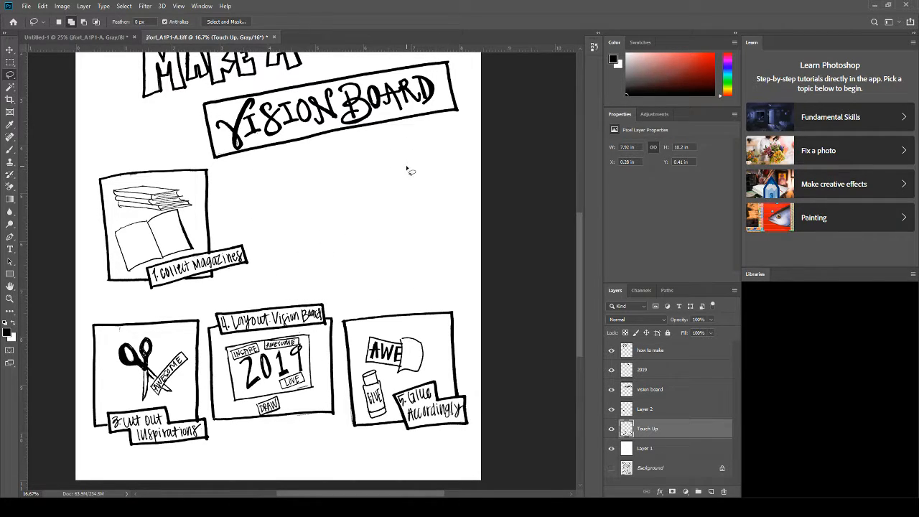
key("ctrl+v")
Step: Move the pasted Set Clear Goals panel up beside the Collect Magazines panel, beneath the Vision Board banner
key("v")
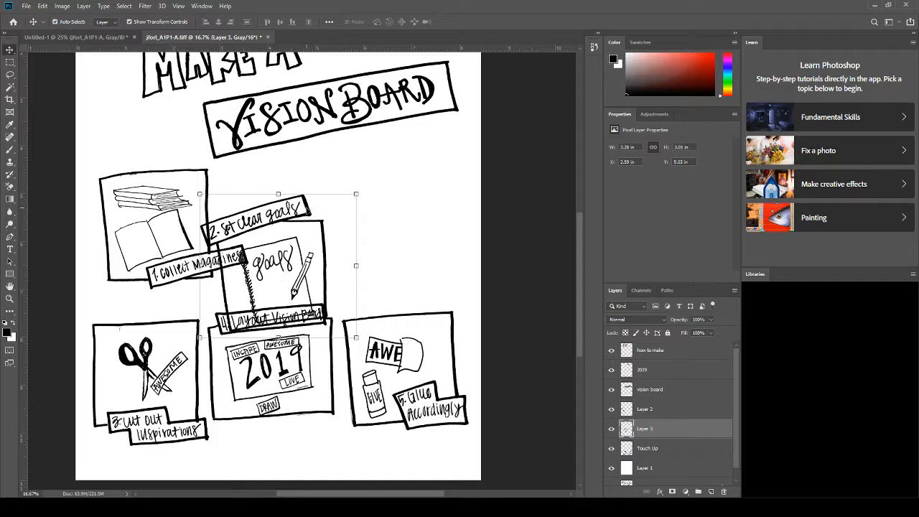
mouse_move(287, 273)
left_mouse_down()
mouse_move(373, 226)
mouse_move(346, 224)
left_mouse_up()
key("ctrl+minus")
key("ctrl+minus")
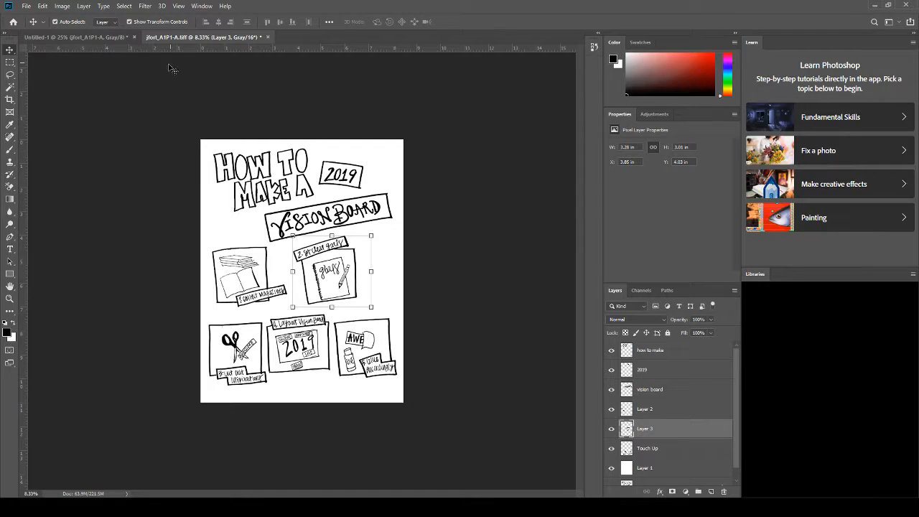
left_click(95, 143)
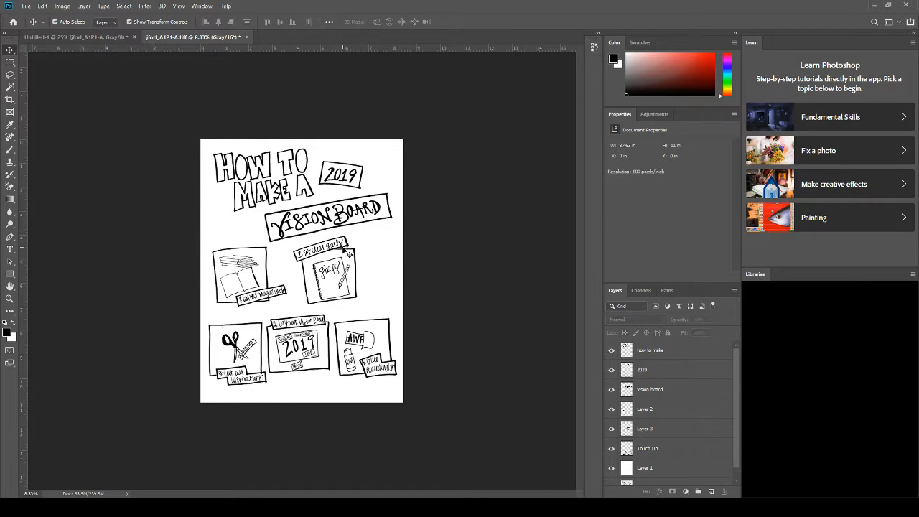
Step: Shift the Set Clear Goals panel further right and the Collect Magazines panel slightly right to space the row evenly
left_click_drag(347, 249, 364, 251)
left_click_drag(265, 271, 287, 272)
left_click_drag(283, 268, 274, 269)
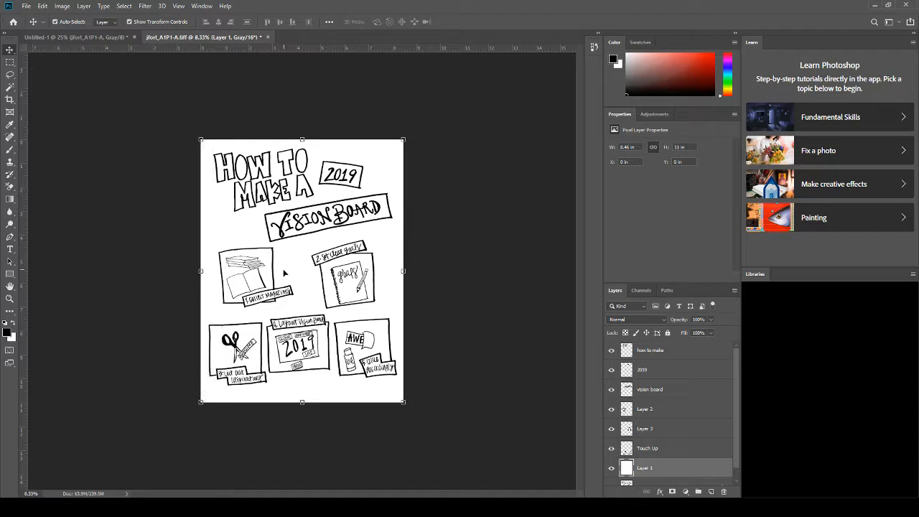
left_click(273, 269)
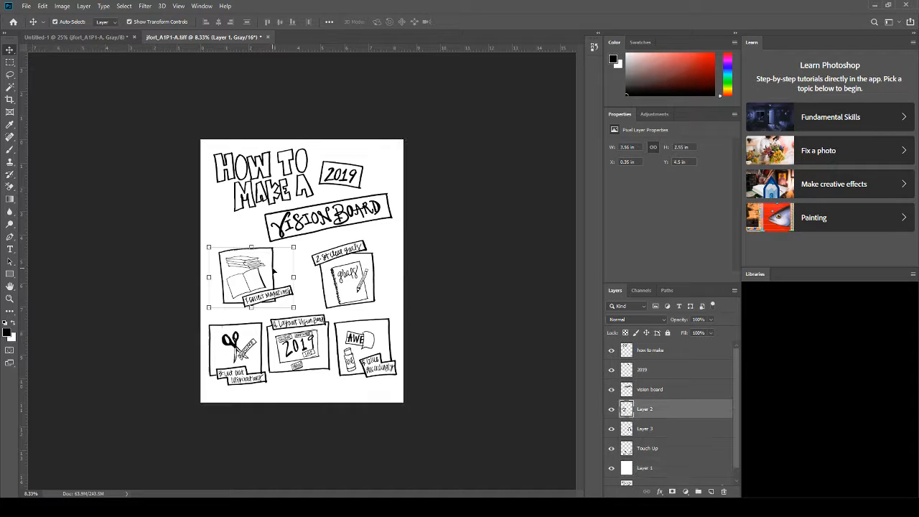
left_click(438, 282)
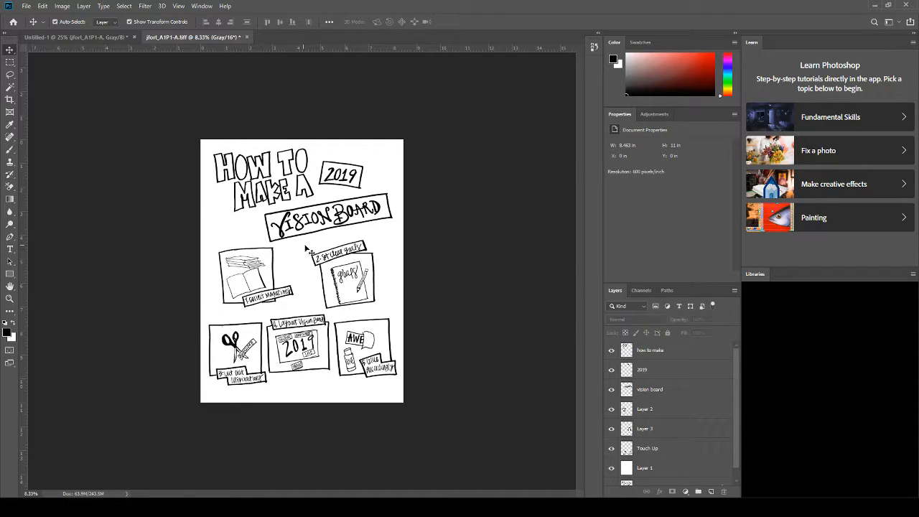
Step: Check which layers Auto-Select picks for the 2019 box, white background and Vision Board banner, and turn Auto-Select off
left_click(335, 271)
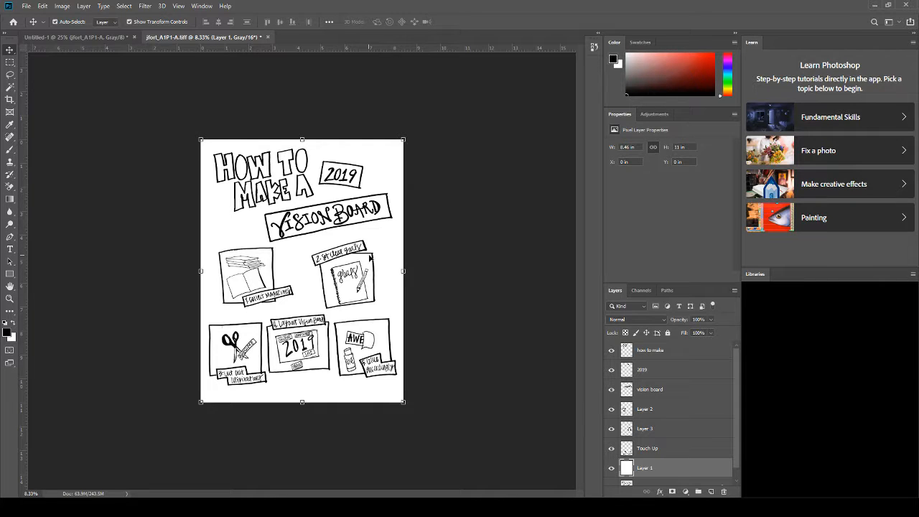
left_click(432, 245)
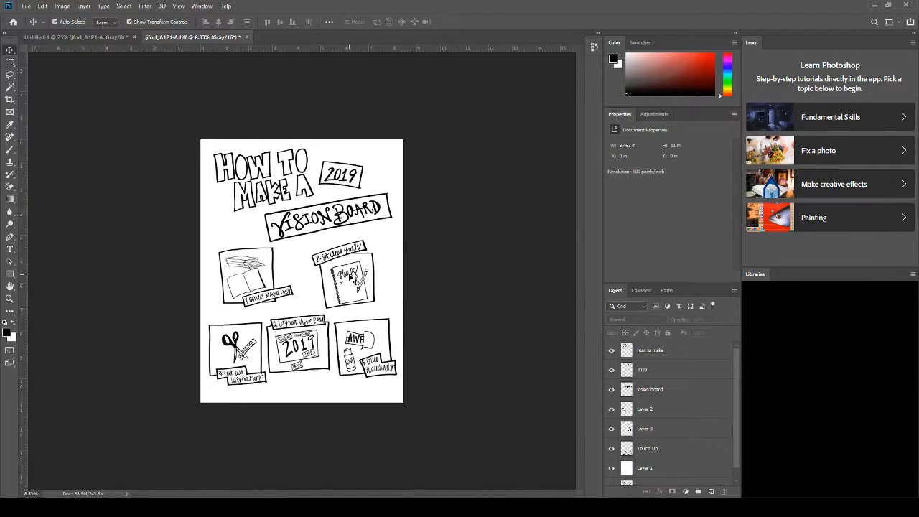
left_click(55, 22)
key("z")
left_click(372, 124)
left_click(372, 123)
left_click(372, 123)
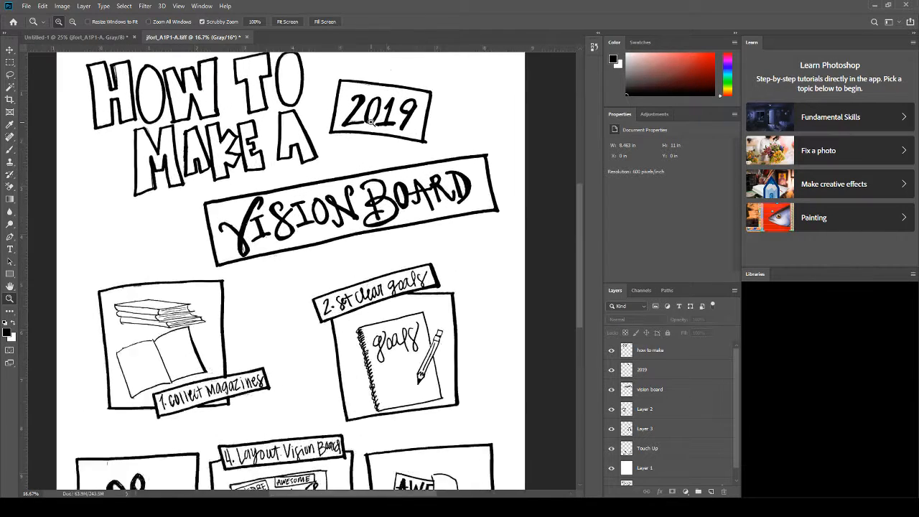
left_click(9, 50)
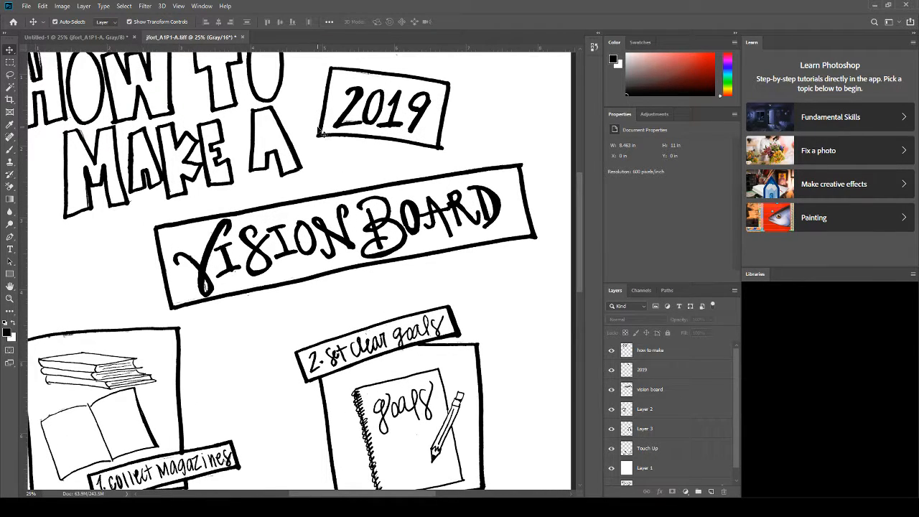
left_click(323, 133)
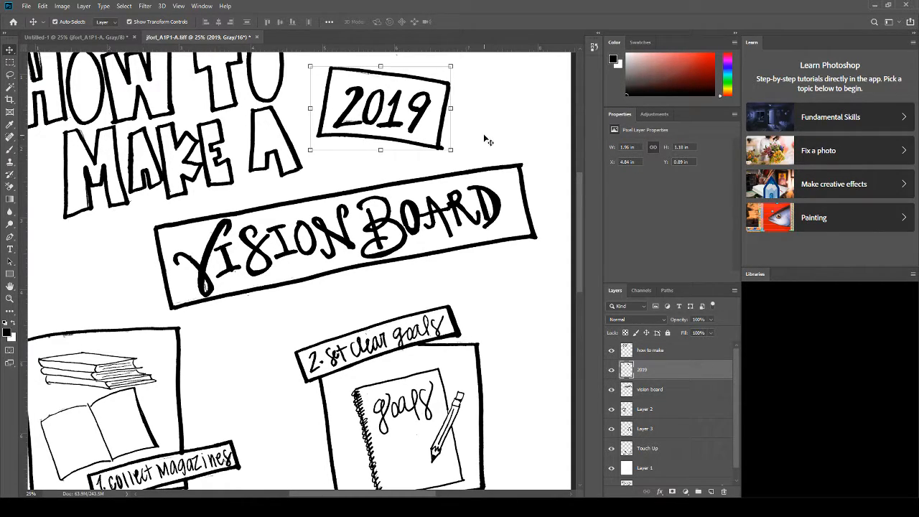
left_click(531, 129)
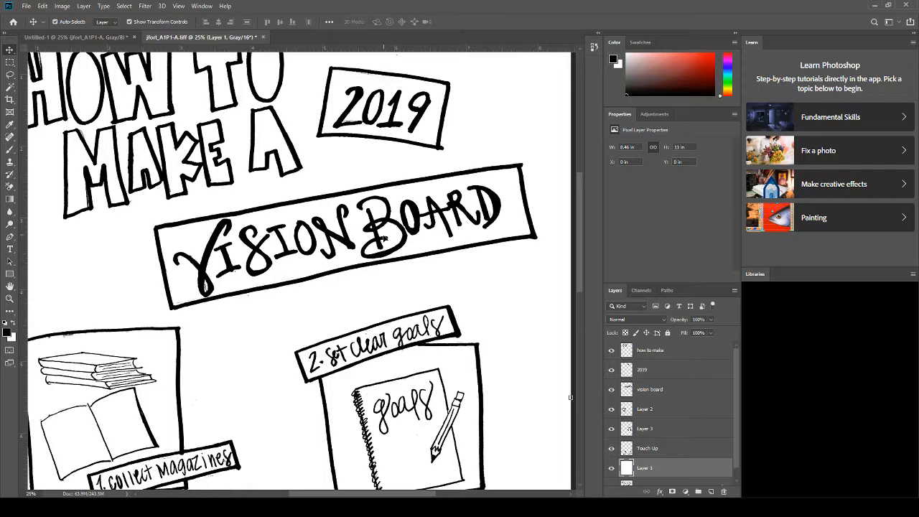
scroll(388, 268, "down", 5)
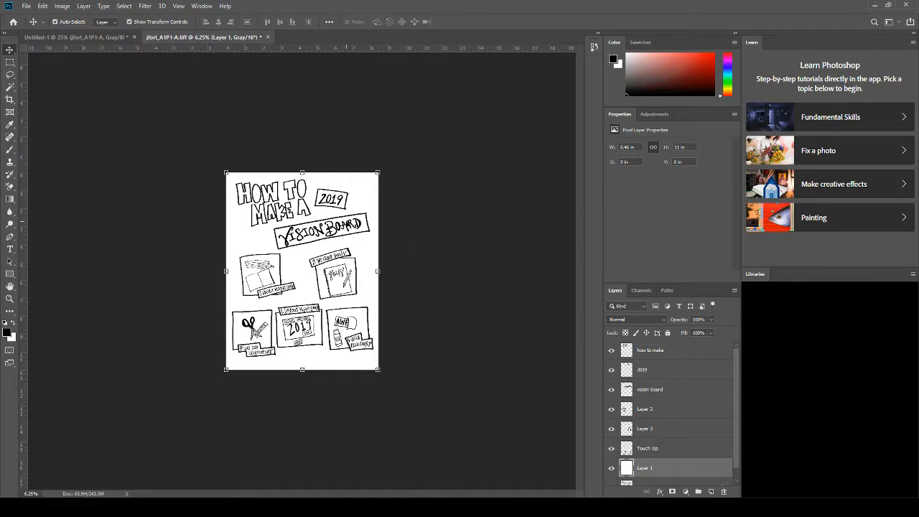
left_click(341, 227)
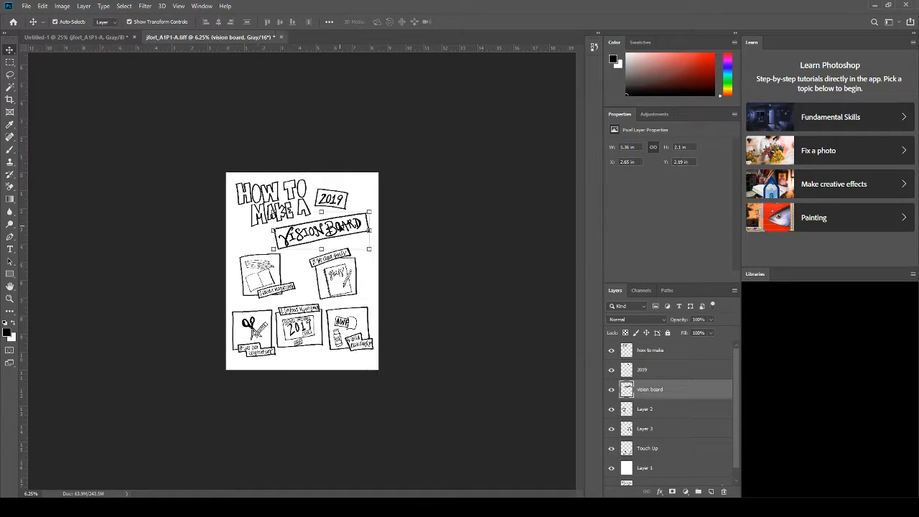
left_click(450, 230)
key("ctrl+plus")
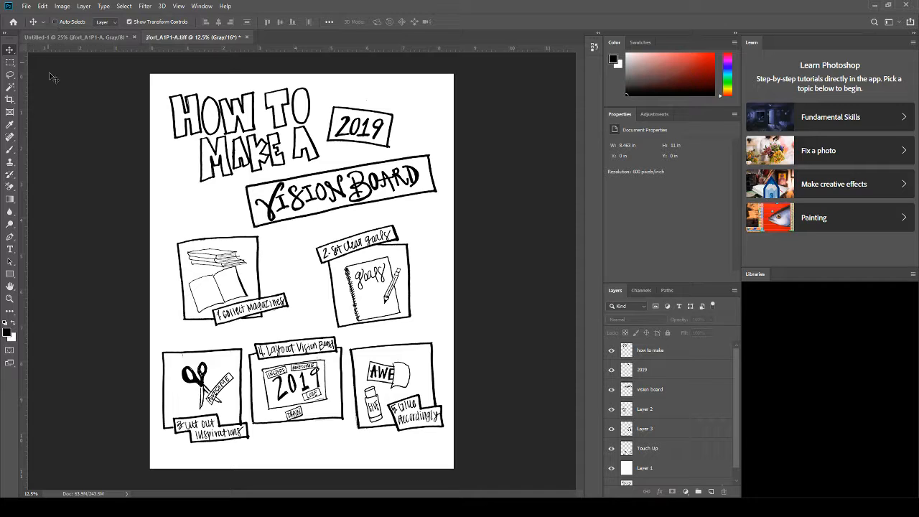
Step: Check which artwork each layer holds by selecting the layers from how to make down to Layer 3
left_click(668, 379)
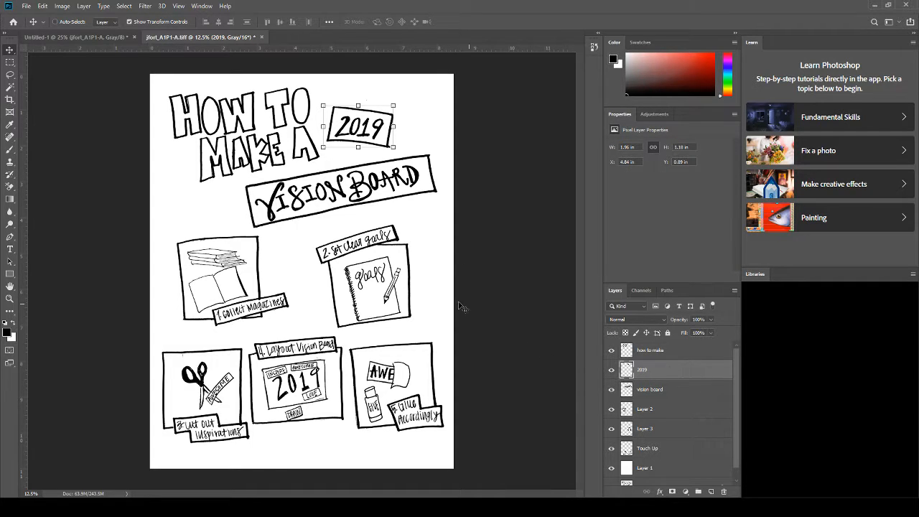
left_click(702, 390)
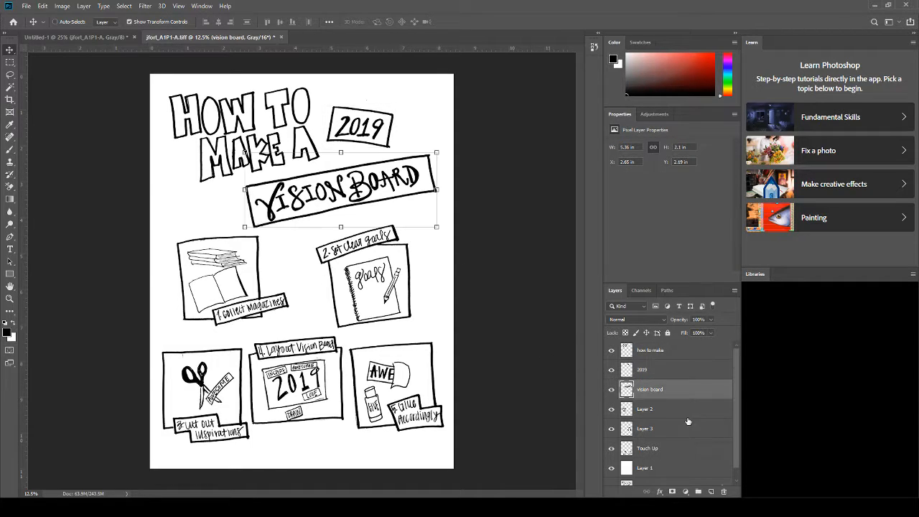
left_click(688, 411)
left_click(684, 448)
left_click(679, 391)
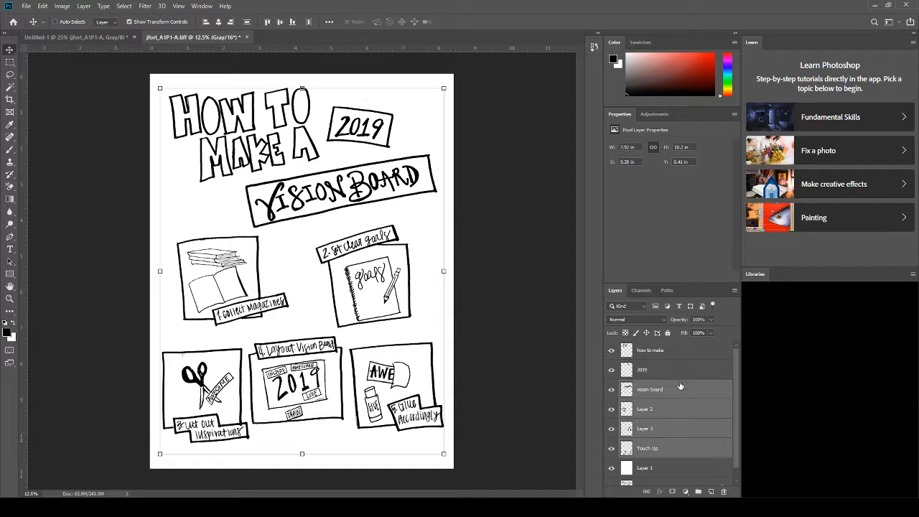
left_click(677, 370)
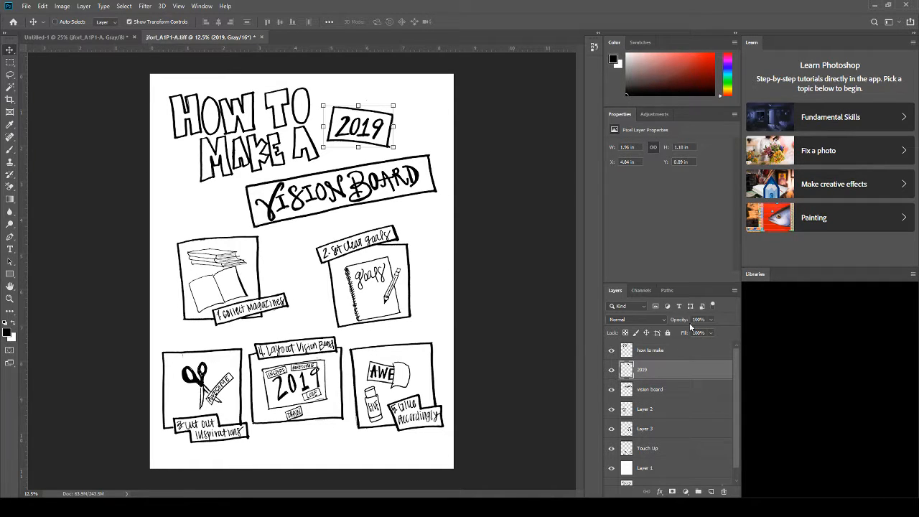
left_click(676, 351)
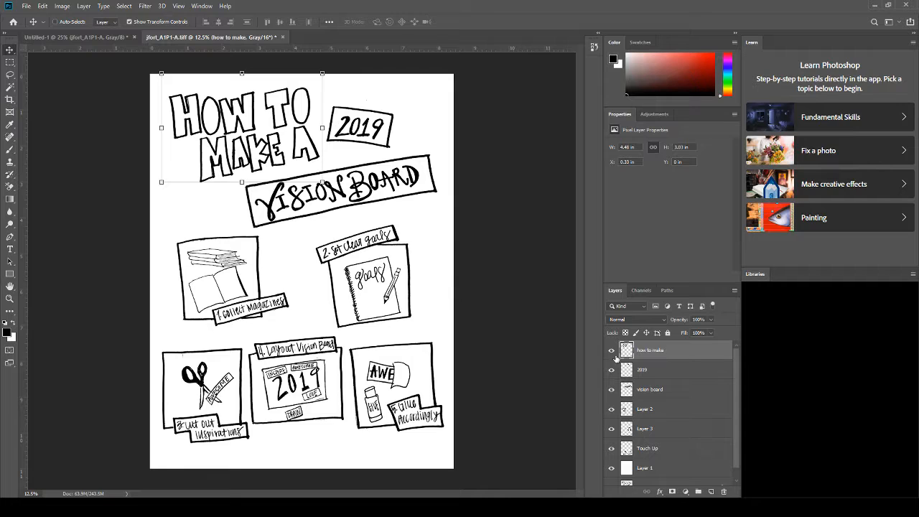
left_click(676, 370)
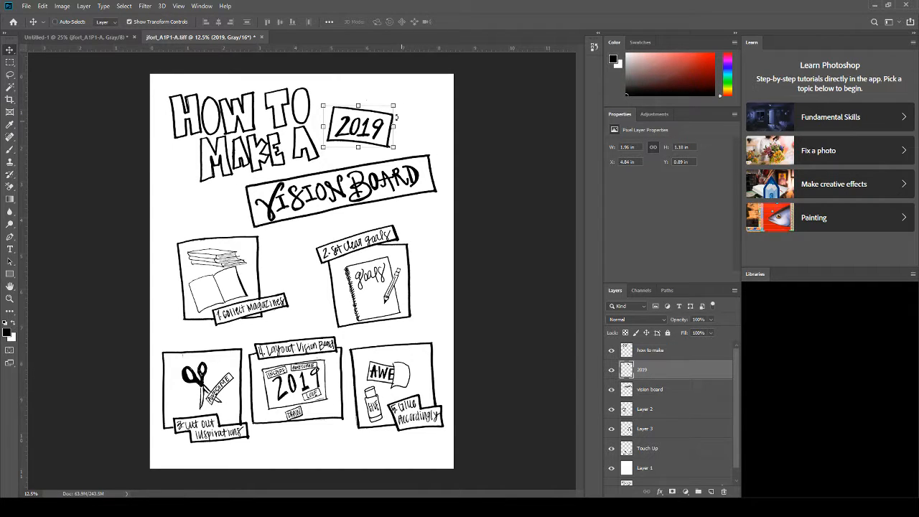
left_click(671, 352)
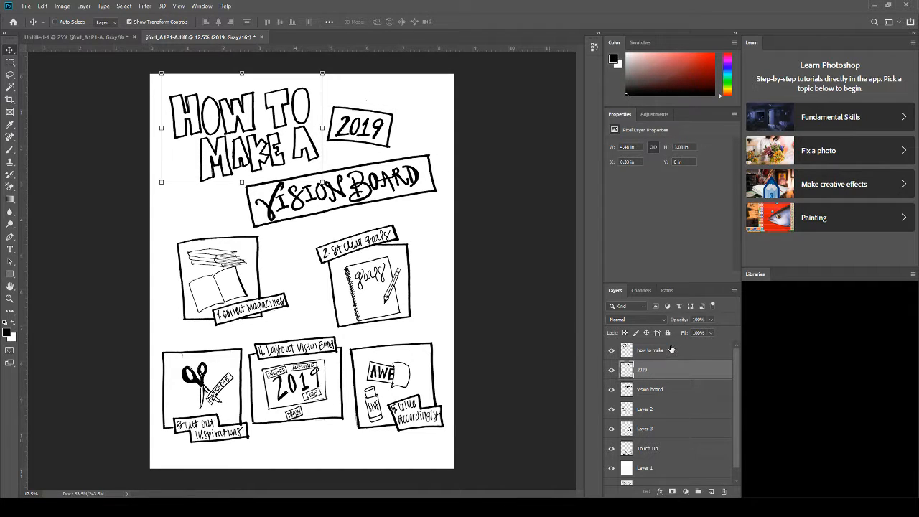
left_click(677, 391)
left_click(679, 413)
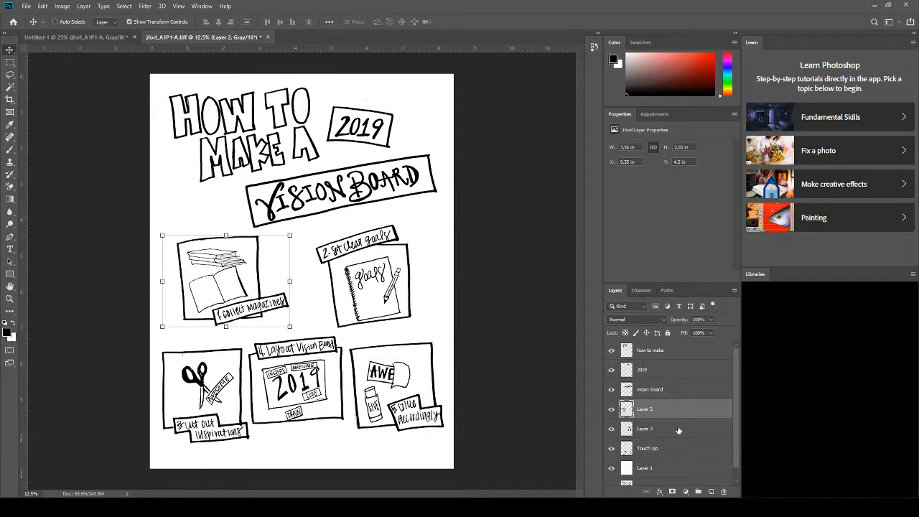
left_click(679, 430)
Step: Nudge the vision board, Layer 2, Layer 3 and Touch Up layers together to Y 0.46 in, and turn Auto-Select back on
left_click(677, 448)
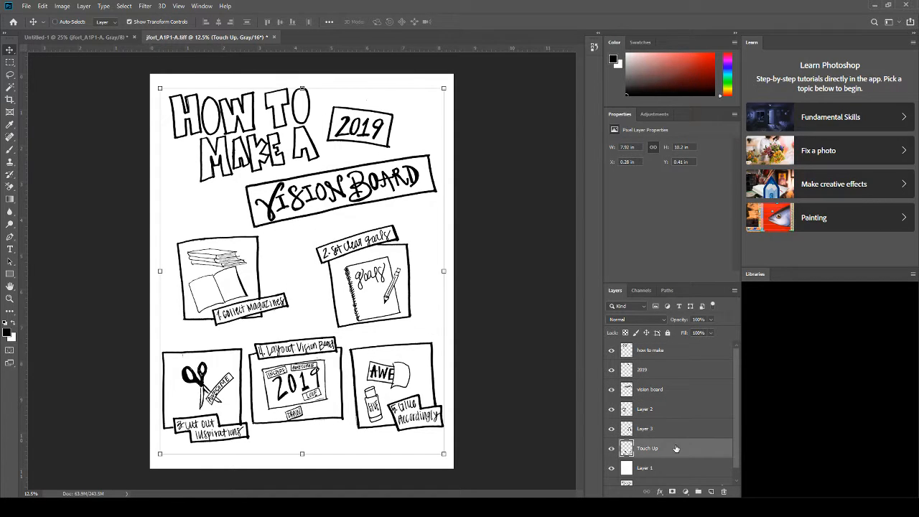
left_click(675, 391, "shift")
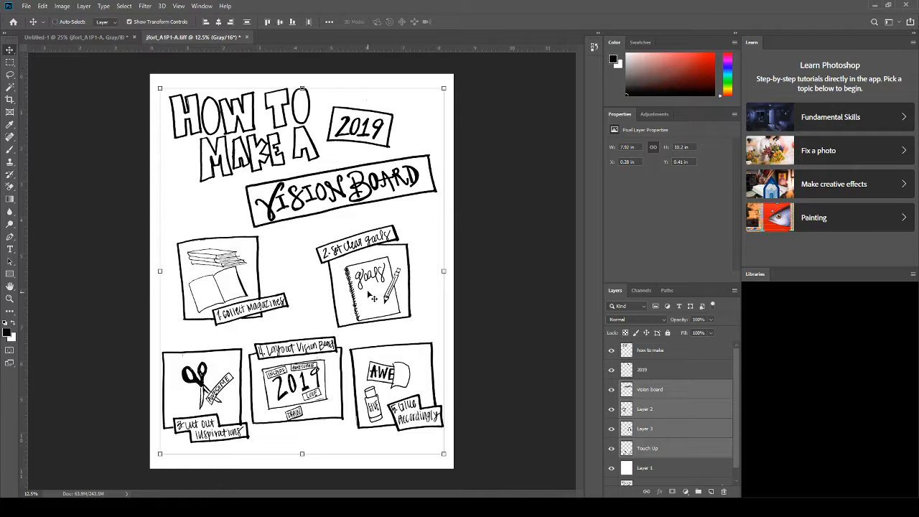
key("Up")
key("Up")
key("Up")
key("Up")
key("Up")
key("Up")
key("Up")
key("Up")
key("Up")
key("Up")
key("Up")
key("Up")
key("Up")
key("Up")
key("Up")
key("Up")
key("Up")
key("Up")
key("Up")
key("Up")
key("Down")
key("Down")
key("Down")
key("Down")
key("Down")
key("Down")
key("Down")
key("Down")
key("Down")
key("Down")
key("Down")
key("Down")
key("Down")
key("Down")
key("Down")
key("Down")
key("Down")
key("Down")
key("Down")
key("Down")
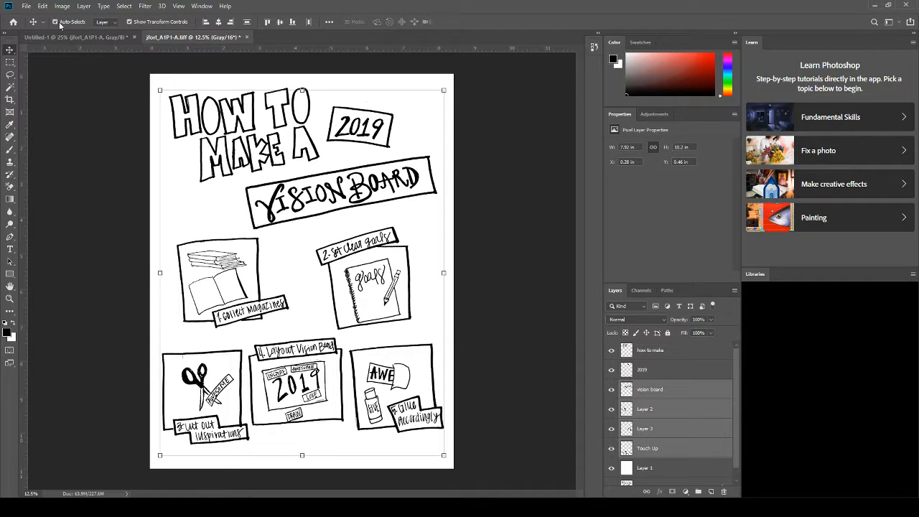
left_click(495, 219)
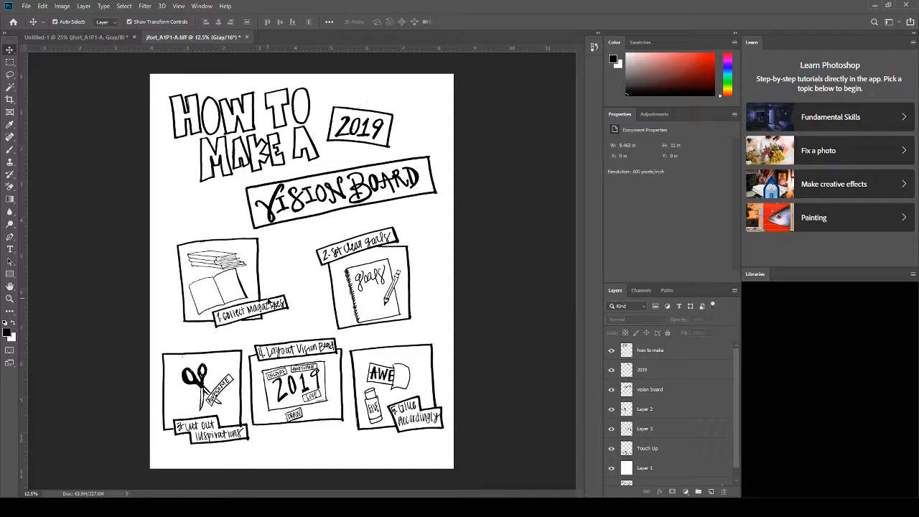
Step: Move the Collect Magazines panel slightly left and down, and save the artwork file
mouse_move(268, 303)
left_mouse_down()
mouse_move(294, 303)
mouse_move(264, 303)
left_mouse_up()
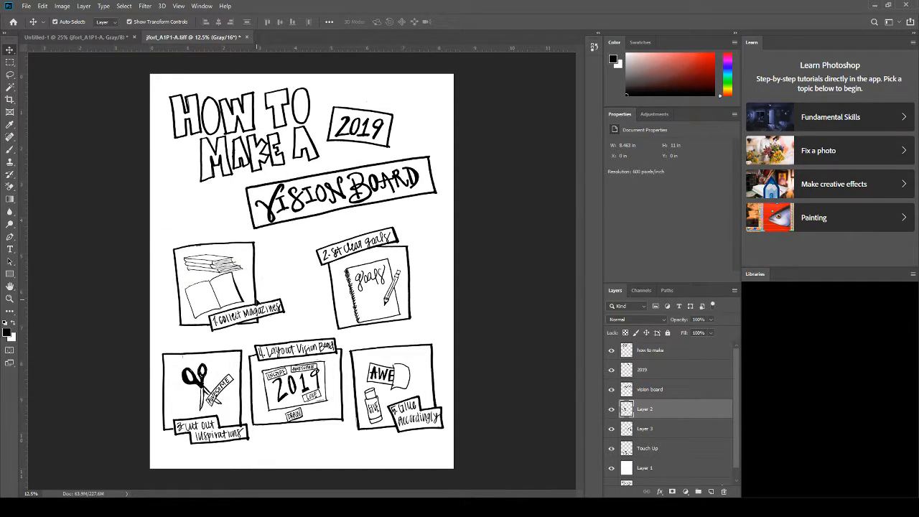
left_click(68, 123)
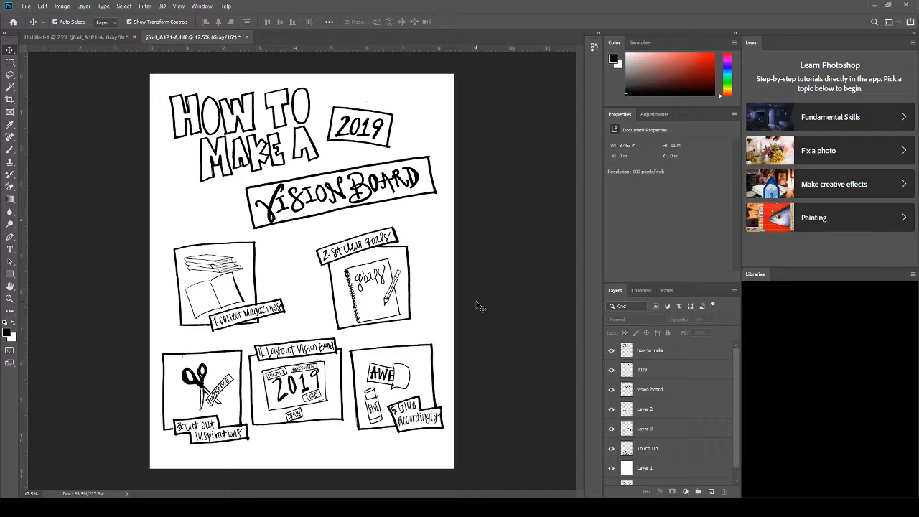
key("ctrl+minus")
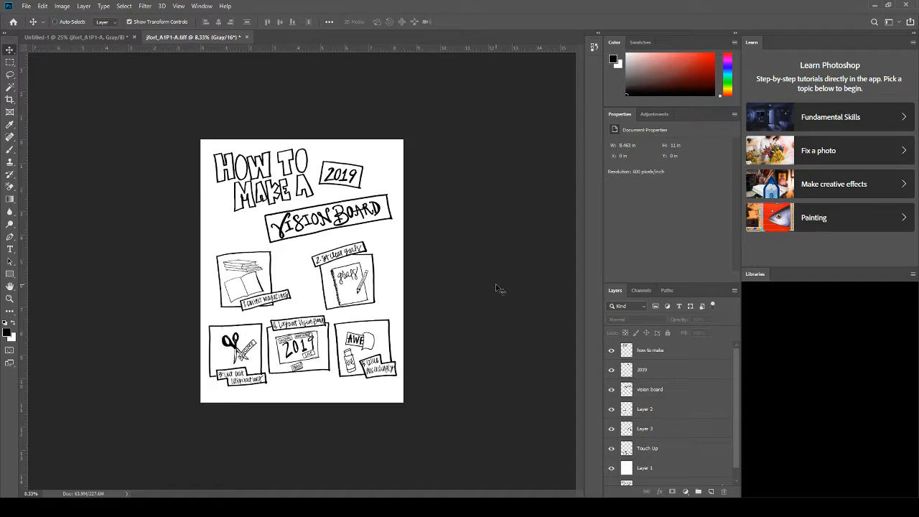
scroll(727, 400, "down", 1)
scroll(678, 394, "up", 1)
key("ctrl")
key("ctrl+s")
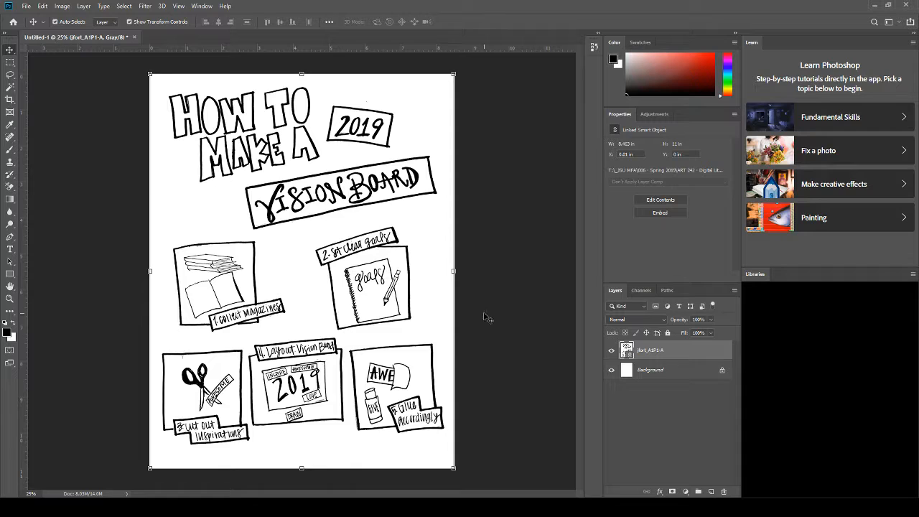
Step: Check in the Untitled-1 document what the linked artwork layer and the Background each contribute by switching their visibility
left_click(500, 332)
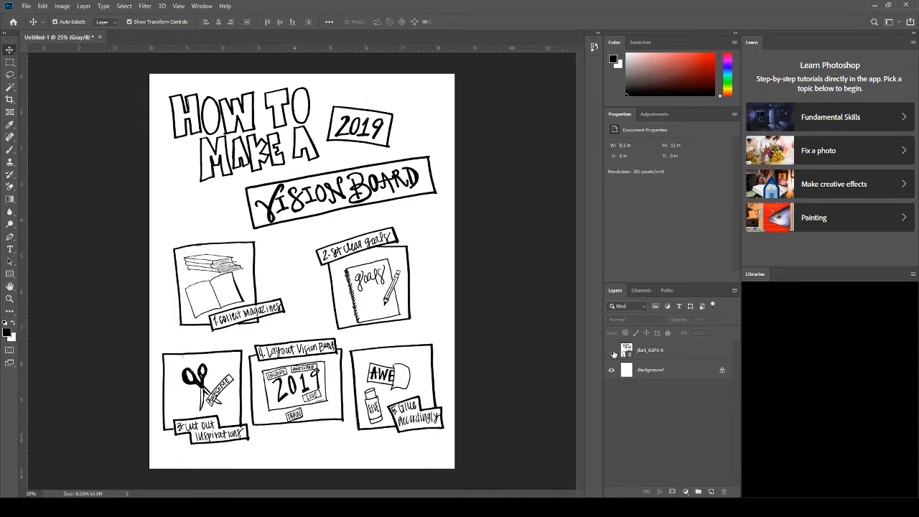
left_click(612, 350)
left_click(613, 351)
left_click(612, 370)
left_click(612, 371)
Step: Open the linked artwork's contents, hide its white Layer 1, and save the file
left_click(629, 353)
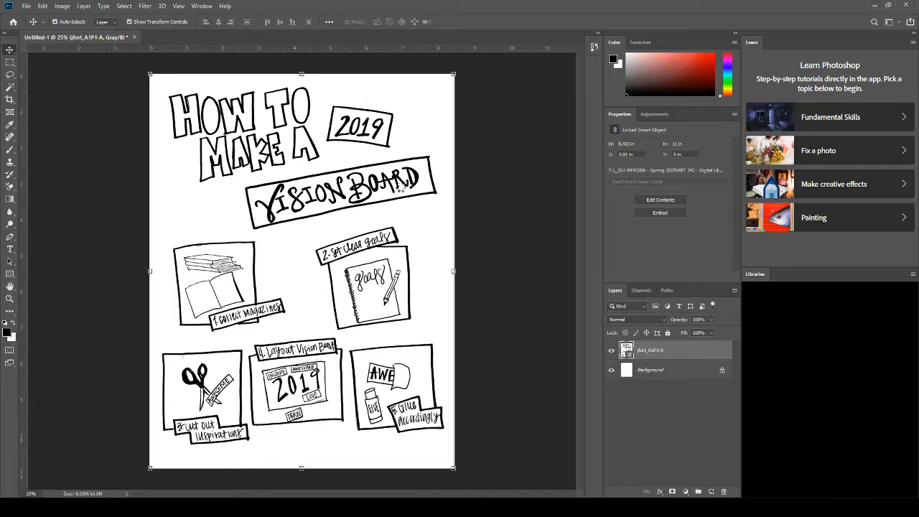
double_click(401, 188)
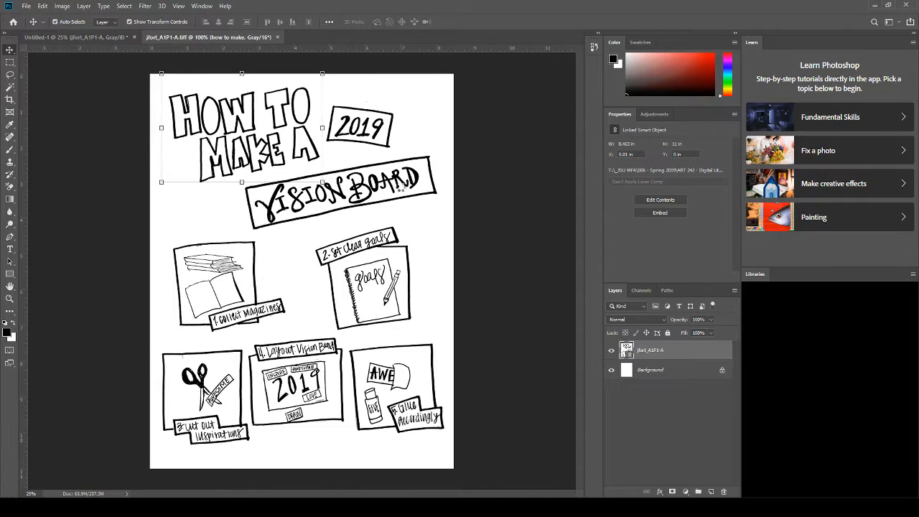
scroll(688, 397, "down", 1)
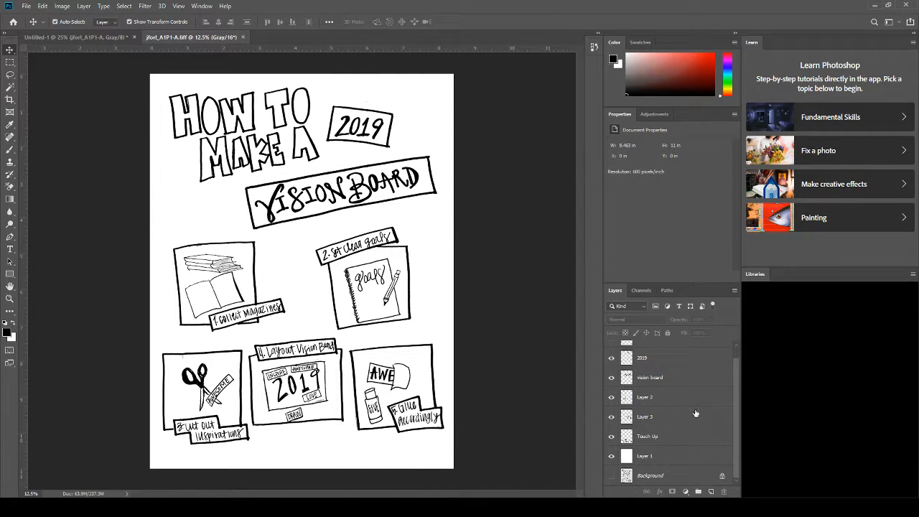
left_click(611, 456)
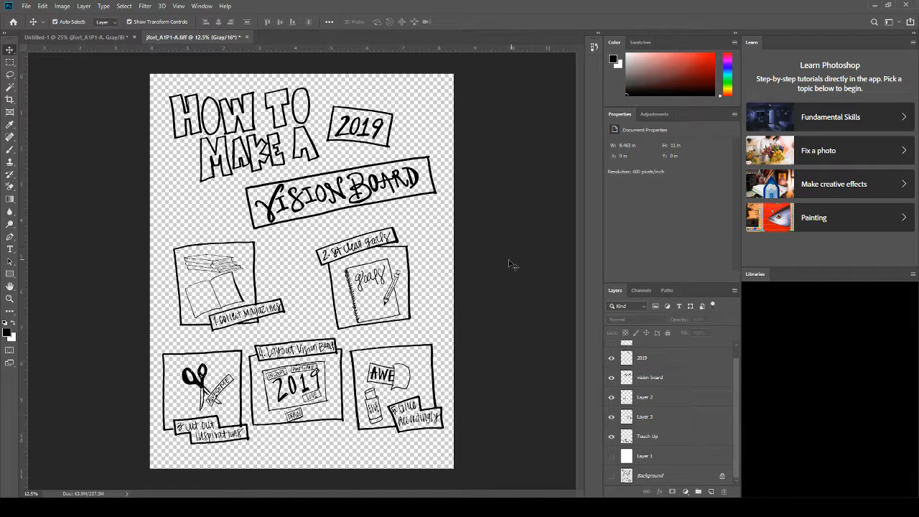
key("ctrl+s")
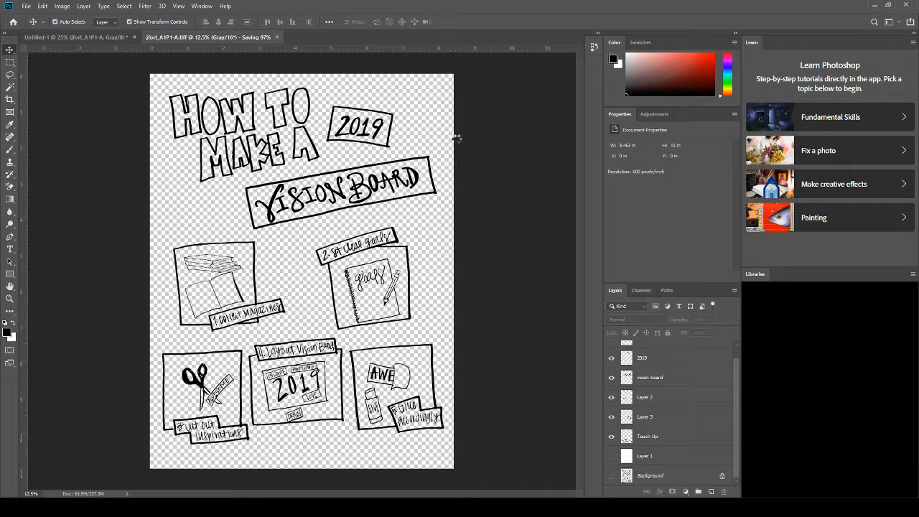
left_click(504, 155)
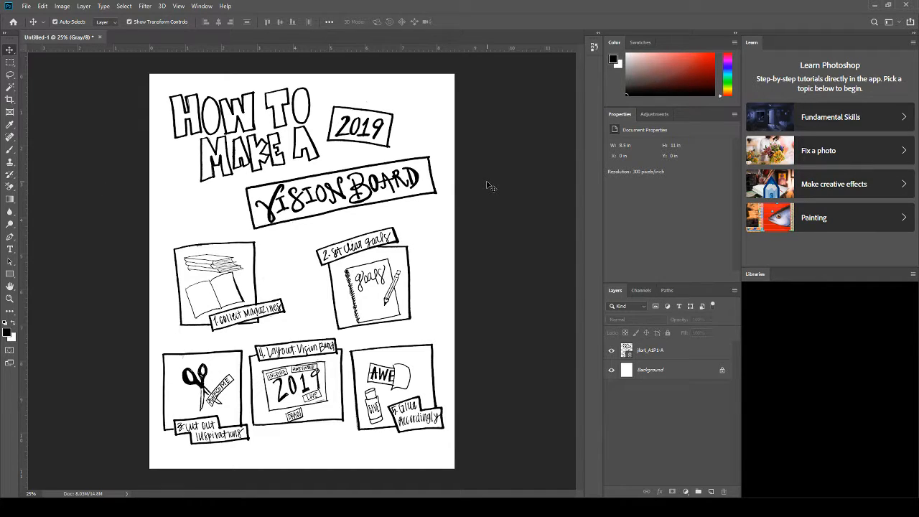
Step: Check the transparency of the updated line art by hiding and reshowing the artwork and Background layers
left_click(612, 369)
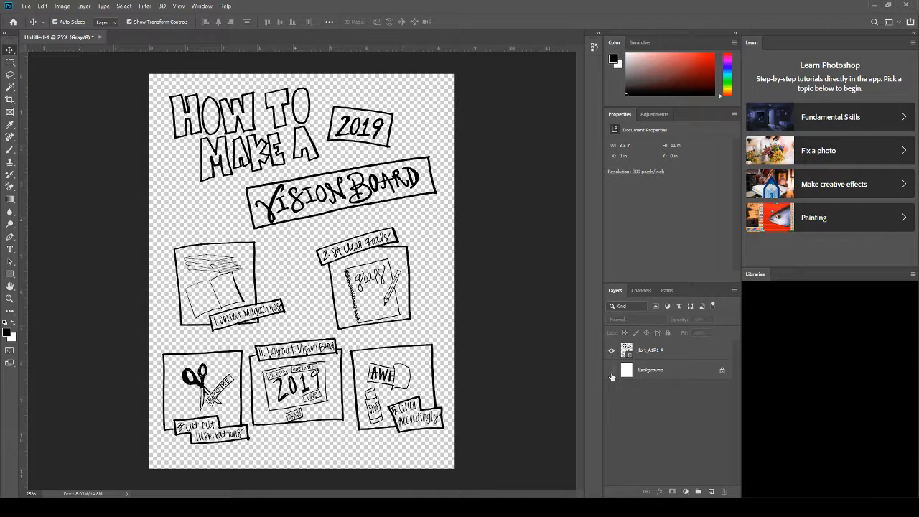
left_click(612, 370)
left_click(612, 350)
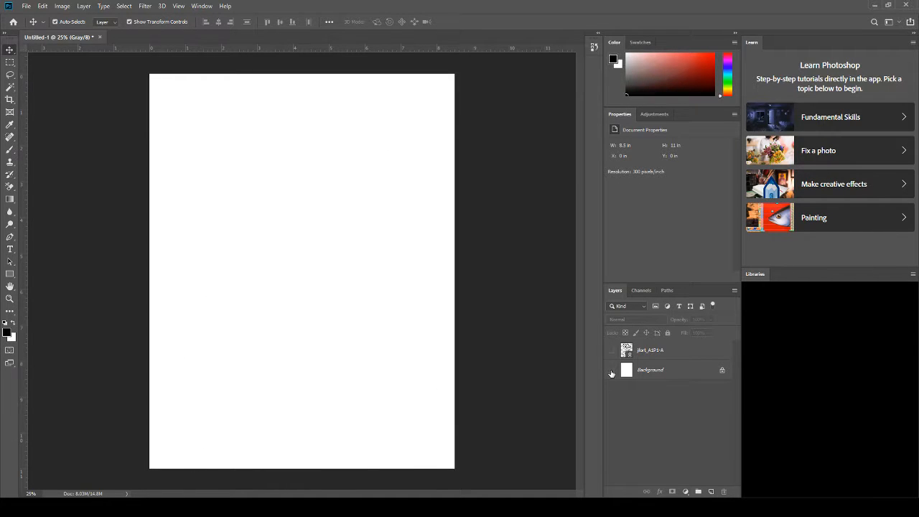
left_click(612, 371)
left_click(612, 370)
left_click(612, 350)
left_click(612, 350)
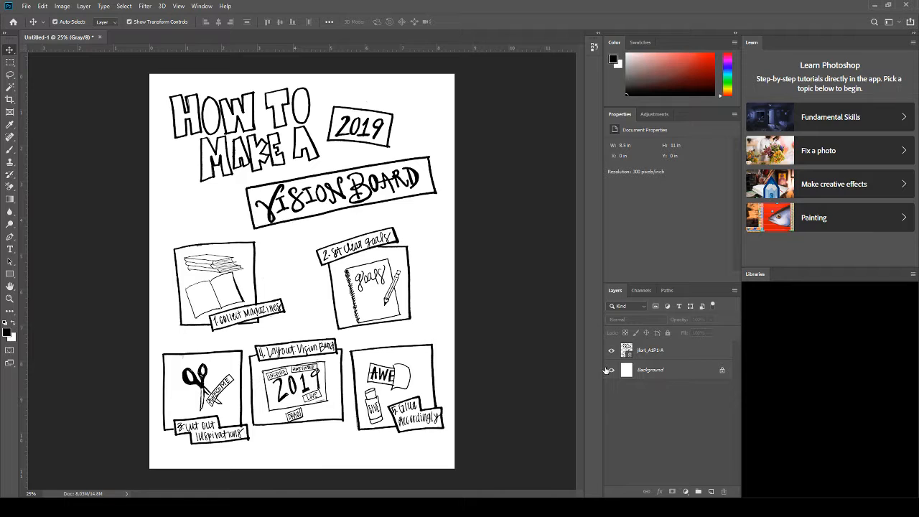
left_click(611, 371)
left_click(612, 350)
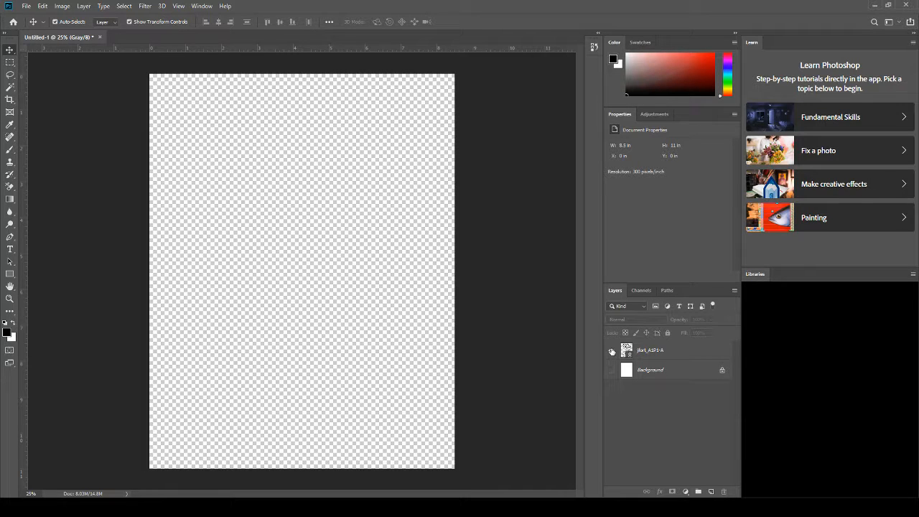
left_click(612, 351)
left_click(612, 351)
left_click(612, 351)
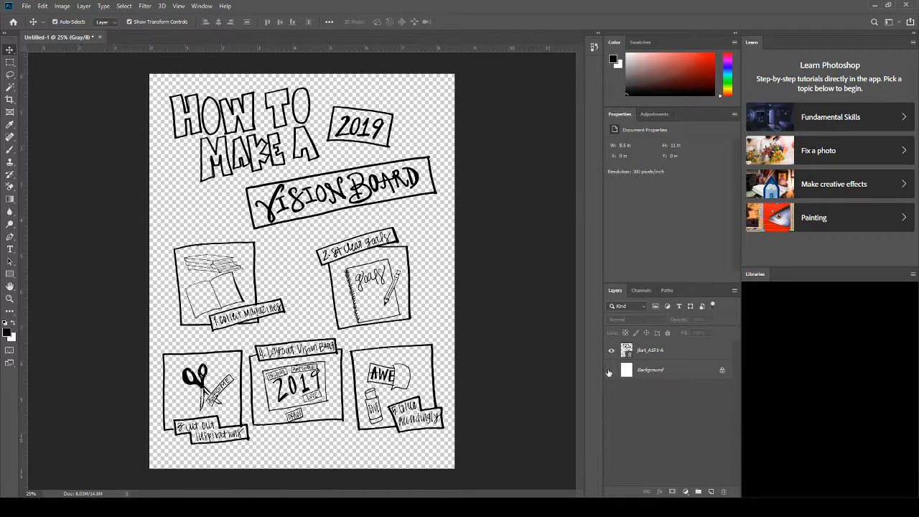
left_click(611, 370)
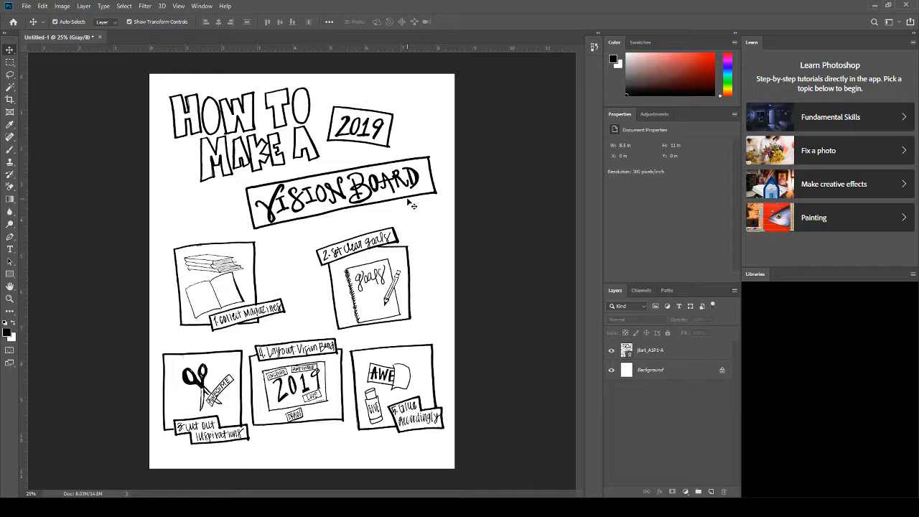
Step: Move the linked artwork slightly down, scale it proportionally to 97.31%, and recentre it on the page
left_click_drag(408, 199, 406, 207)
left_click(492, 287)
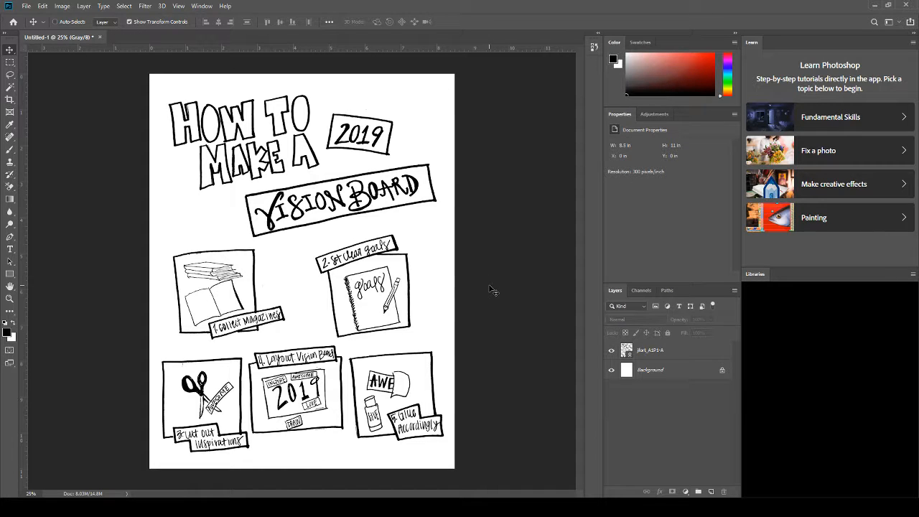
left_click(382, 143)
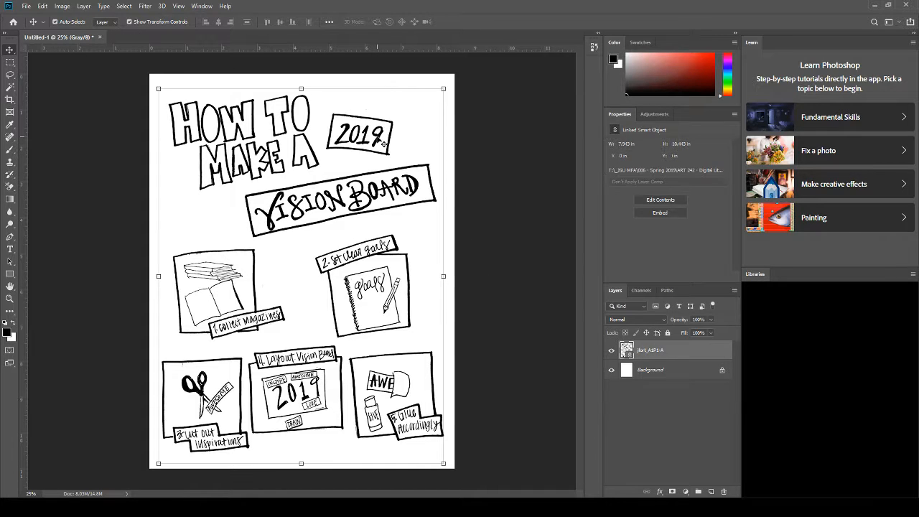
key("ctrl+t")
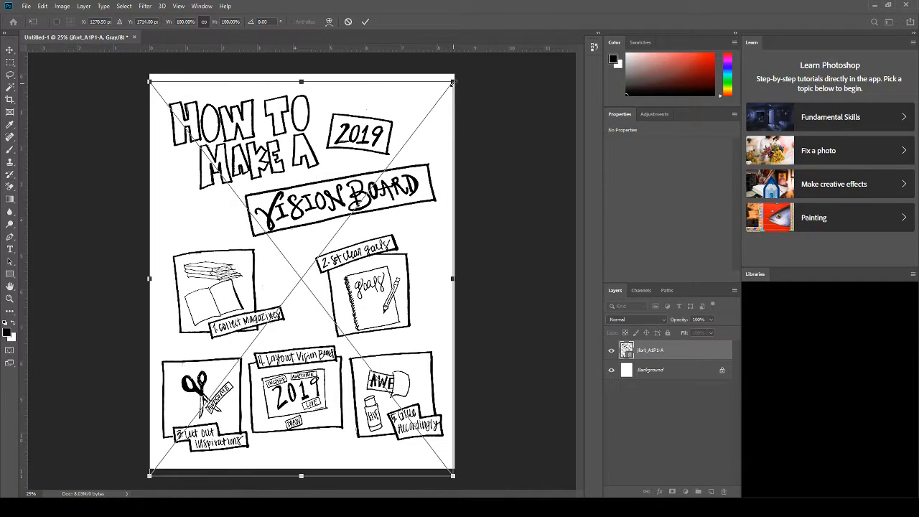
left_click_drag(453, 82, 444, 93)
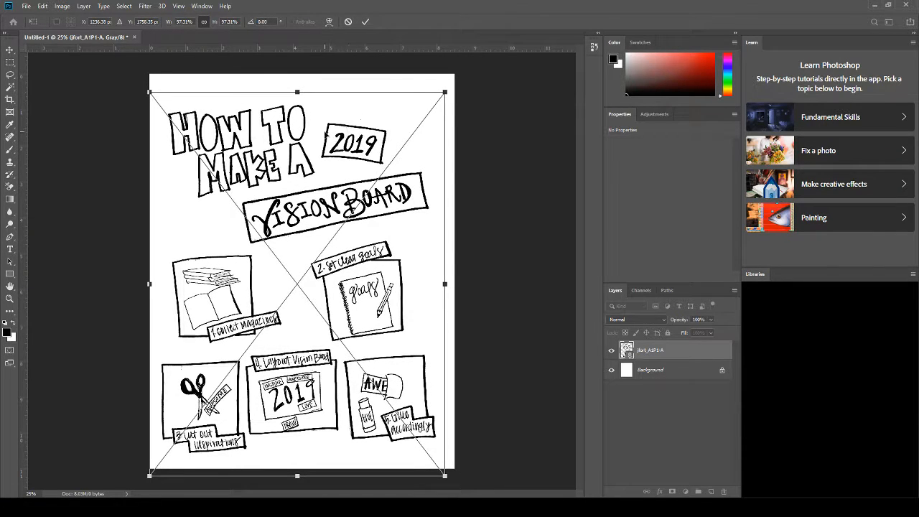
left_click_drag(306, 125, 311, 121)
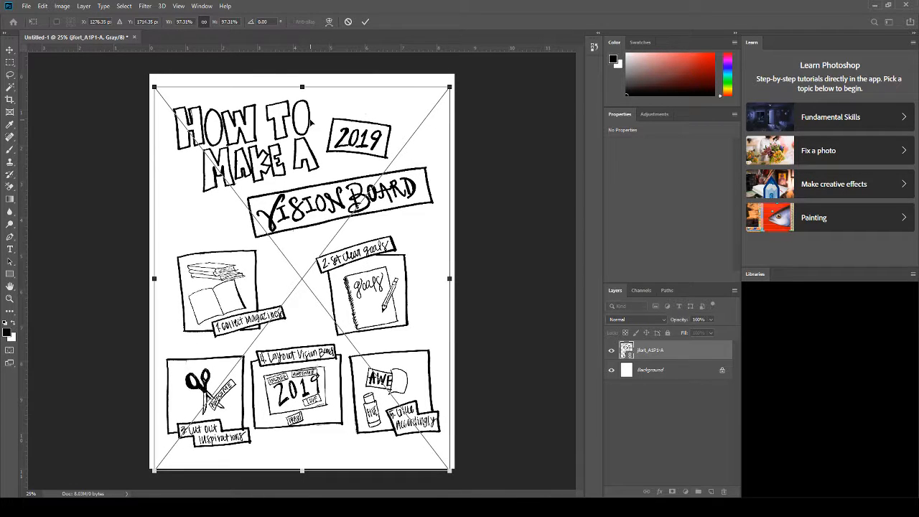
left_click(365, 22)
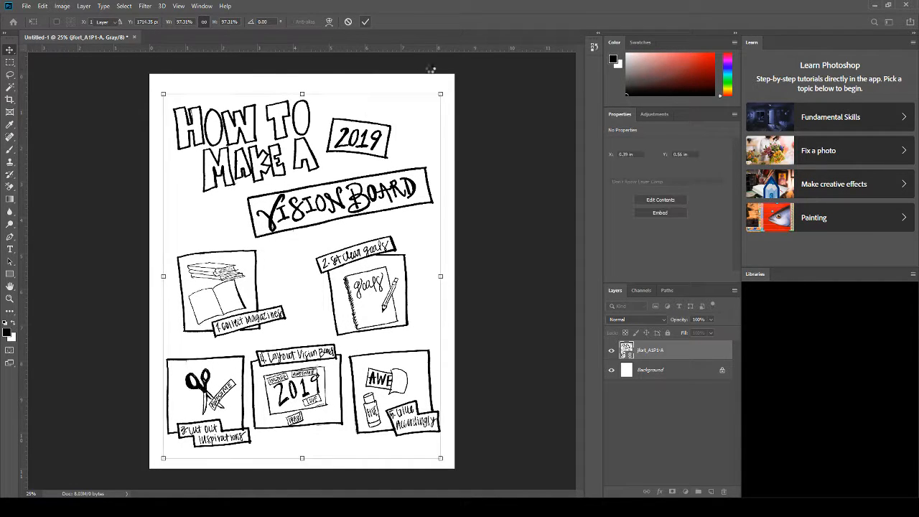
left_click(524, 160)
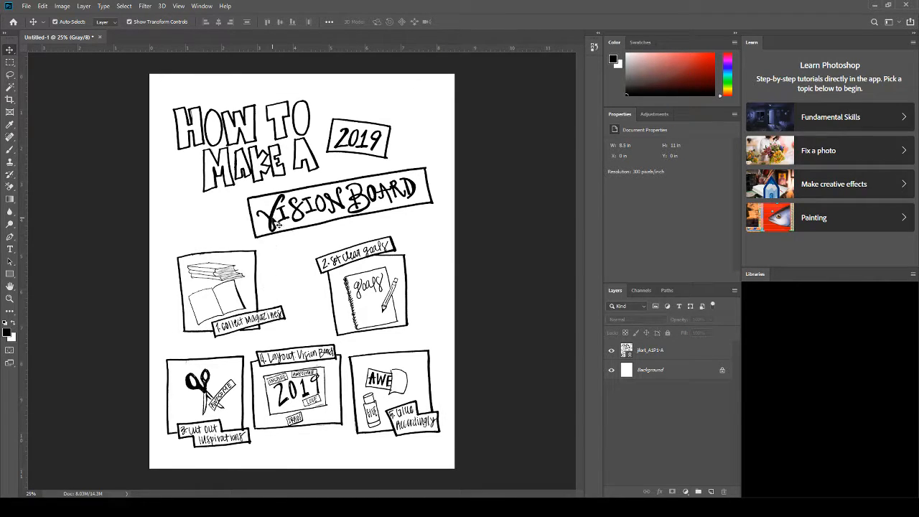
Step: Nudge the linked artwork left to X 0.36 in
left_click(275, 223)
key("Left")
key("Left")
key("Left")
key("Left")
key("Left")
key("Left")
key("Left")
key("Left")
key("Left")
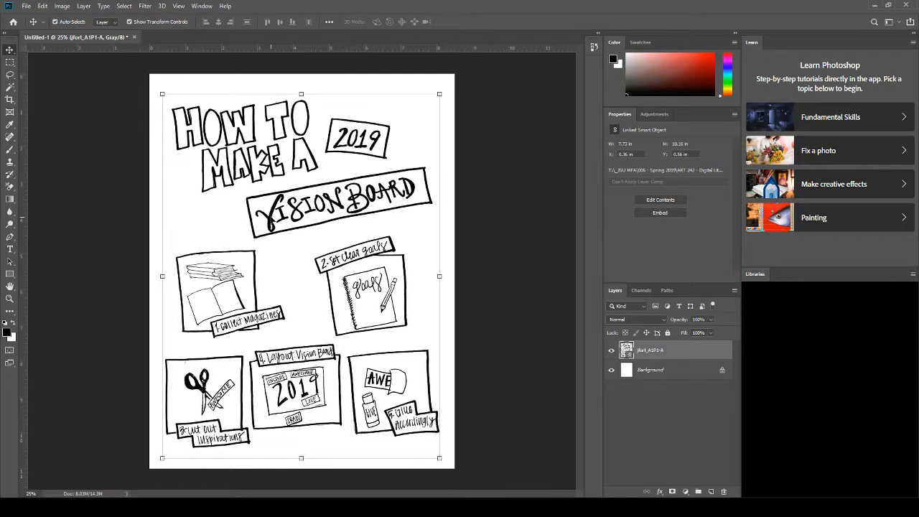
left_click(668, 398)
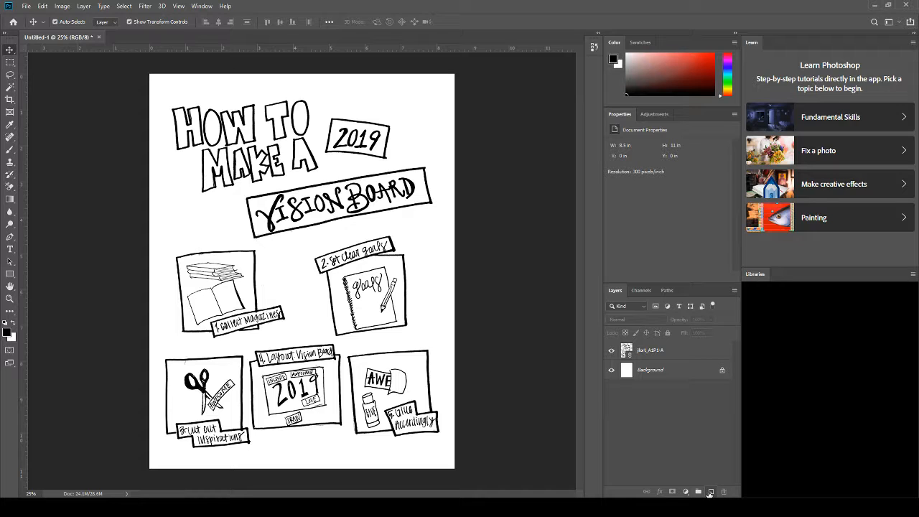
Step: Add a new layer between the linked artwork and the Background, and name it pink
left_click(711, 493)
left_click_drag(671, 358, 668, 380)
left_click(611, 351)
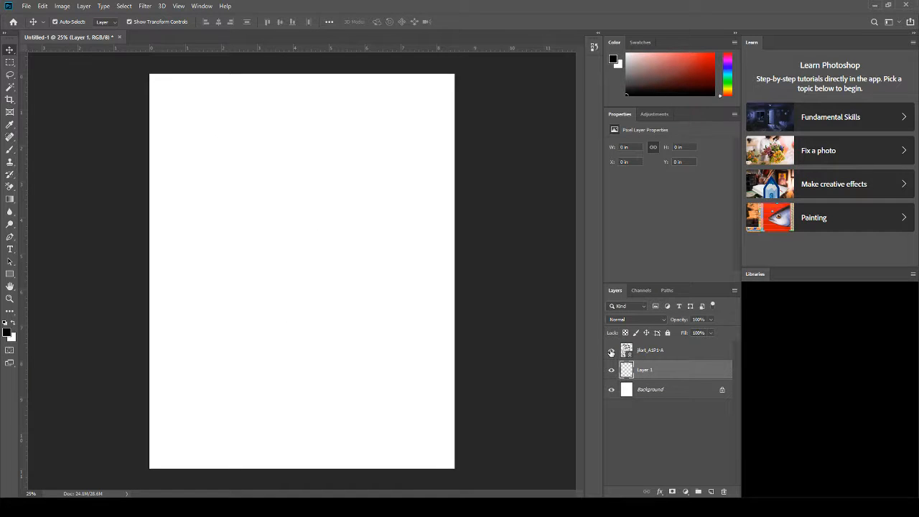
left_click(611, 351)
left_click(612, 390)
left_click(612, 390)
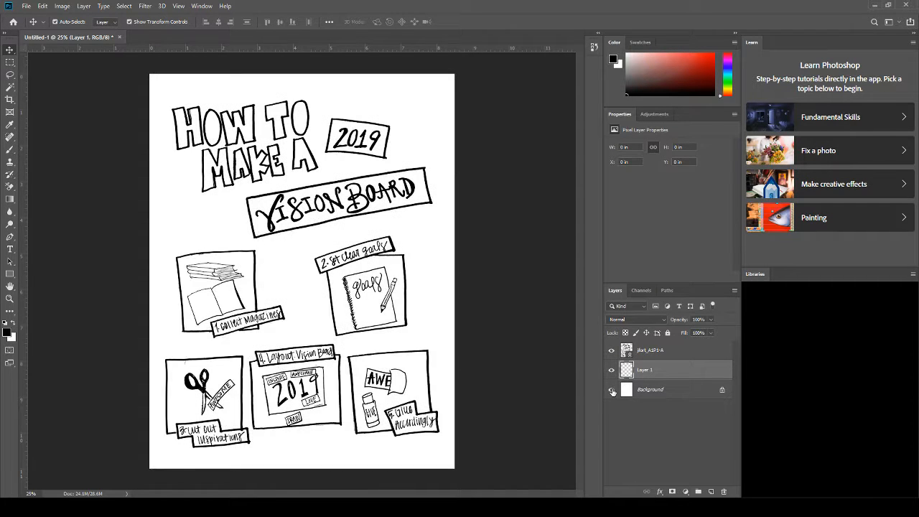
double_click(645, 371)
type("pink")
key("Return")
Step: Add another layer above the pink layer, name it yellow, and keep it selected
left_click(712, 491)
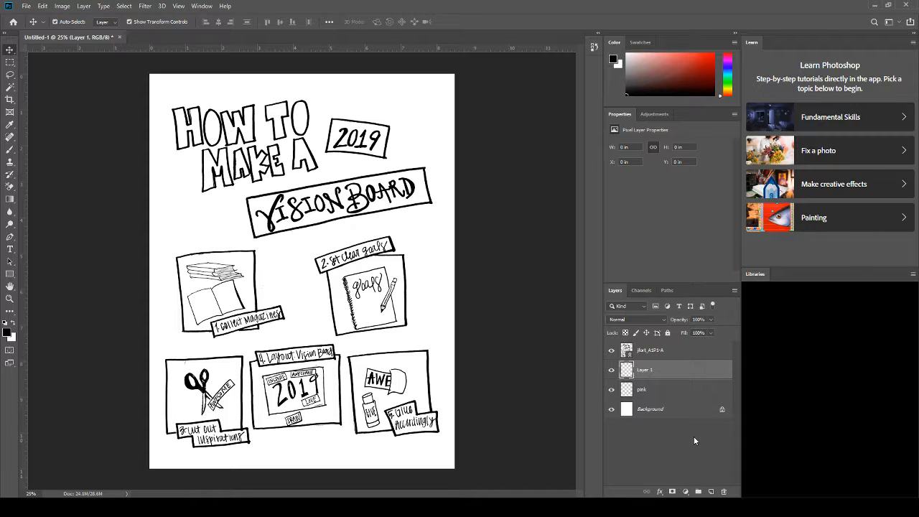
double_click(646, 370)
type("yellow")
key("Return")
left_click(642, 392)
left_click(642, 371)
Step: Select the white page area outside the lettering and panels with the contiguous Magic Wand, and set the Brush colour to hot pink
left_click(10, 87)
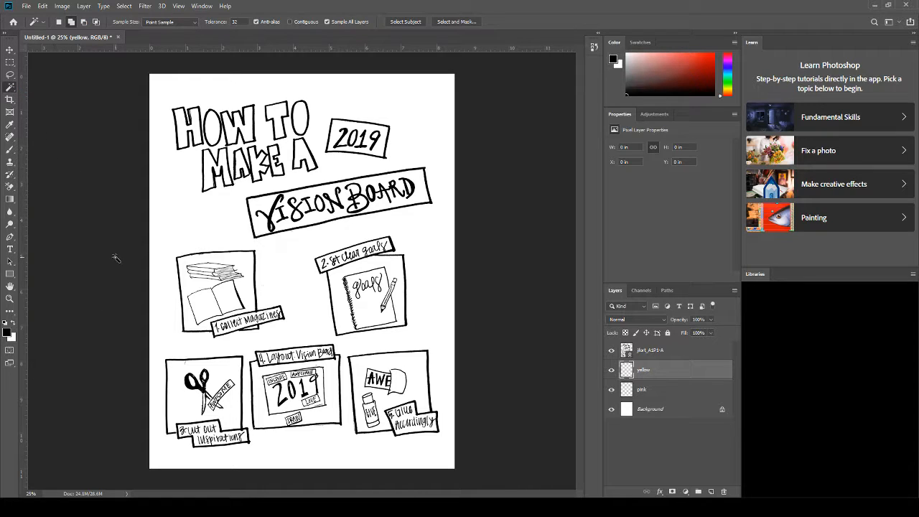
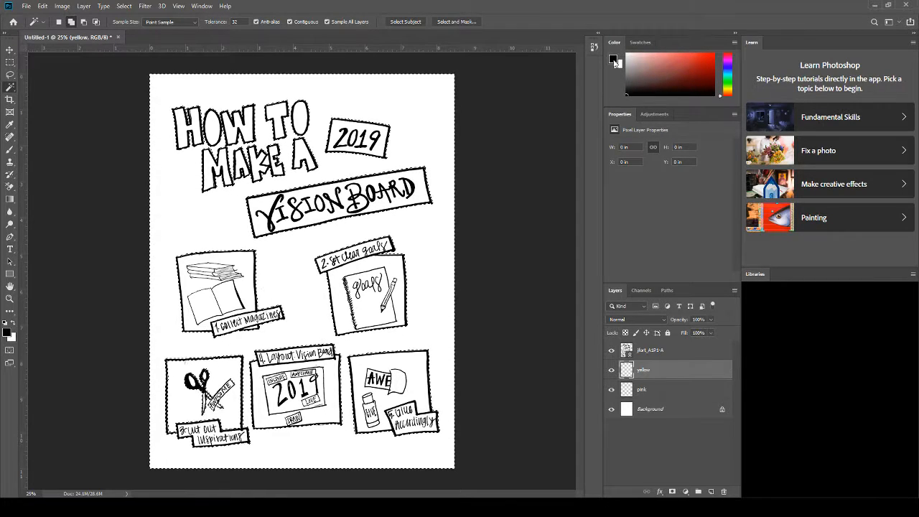
key("i")
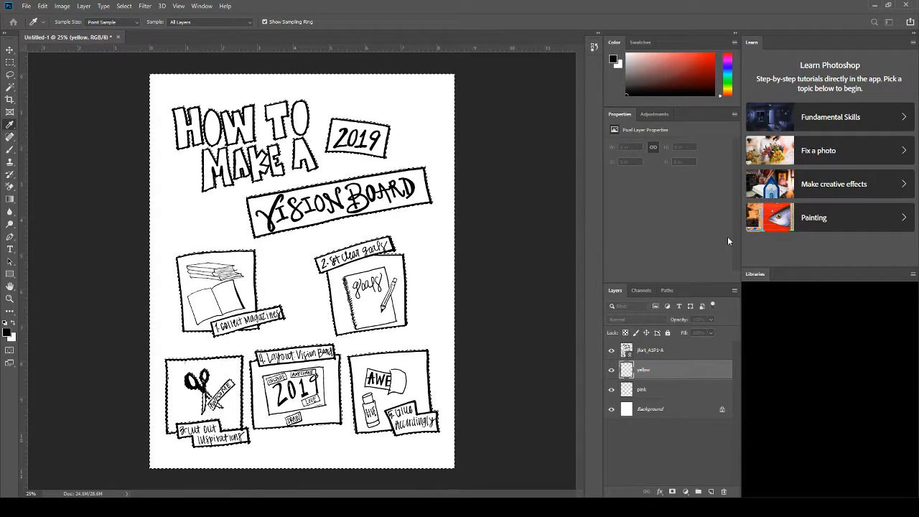
key("w")
key("b")
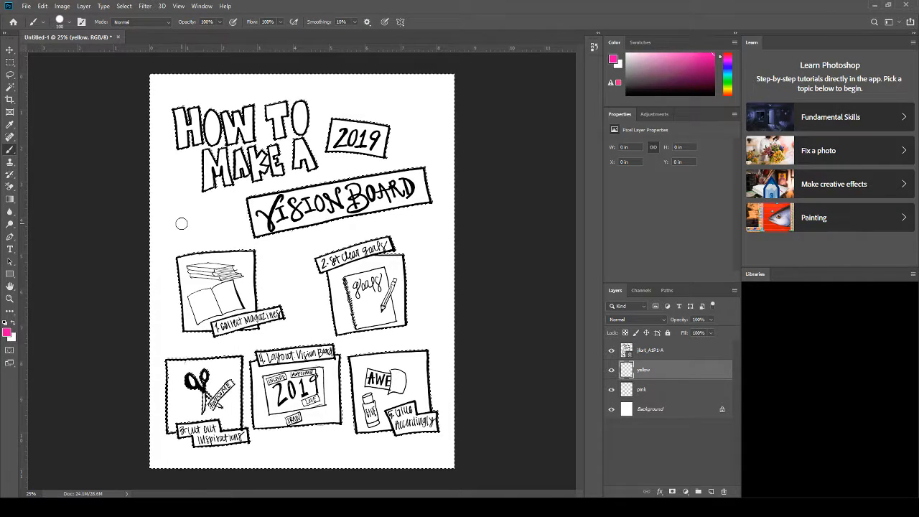
Step: Enlarge the brush, paint the whole selected page area hot pink around the lettering and panels, and deselect
key("bracketright")
key("bracketright")
key("bracketright")
key("bracketright")
key("bracketright")
key("bracketright")
key("bracketright")
key("bracketright")
key("bracketright")
key("bracketright")
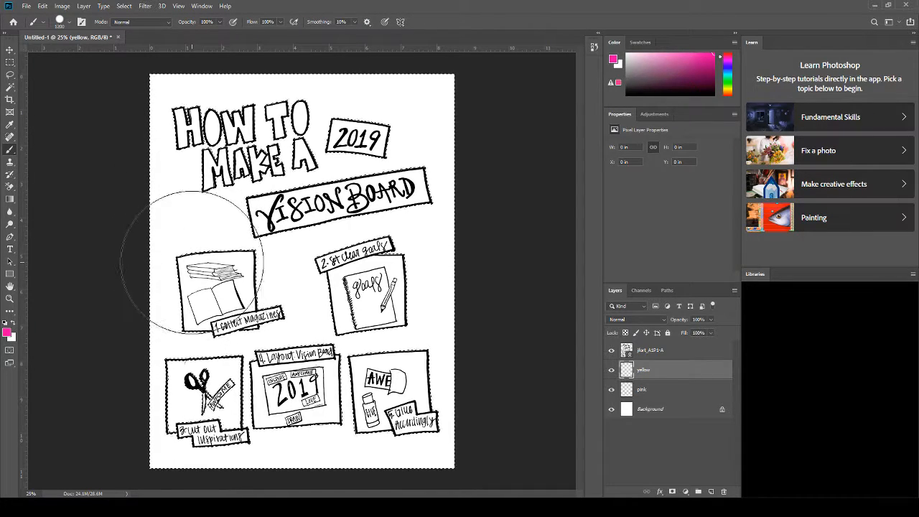
mouse_move(165, 216)
left_mouse_down()
mouse_move(259, 108)
mouse_move(502, 92)
mouse_move(77, 128)
left_mouse_up()
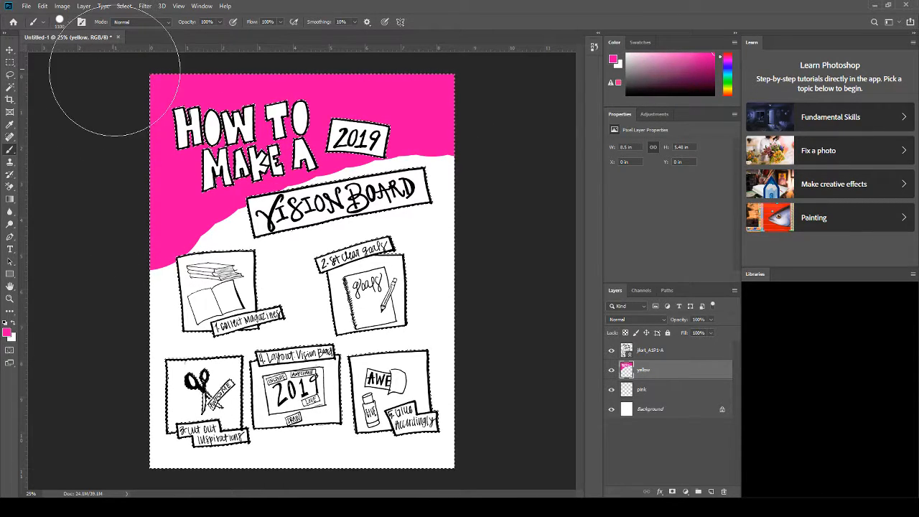
mouse_move(443, 97)
left_mouse_down()
mouse_move(487, 178)
mouse_move(89, 248)
mouse_move(447, 294)
mouse_move(75, 335)
mouse_move(348, 363)
mouse_move(267, 431)
mouse_move(113, 459)
mouse_move(525, 449)
left_mouse_up()
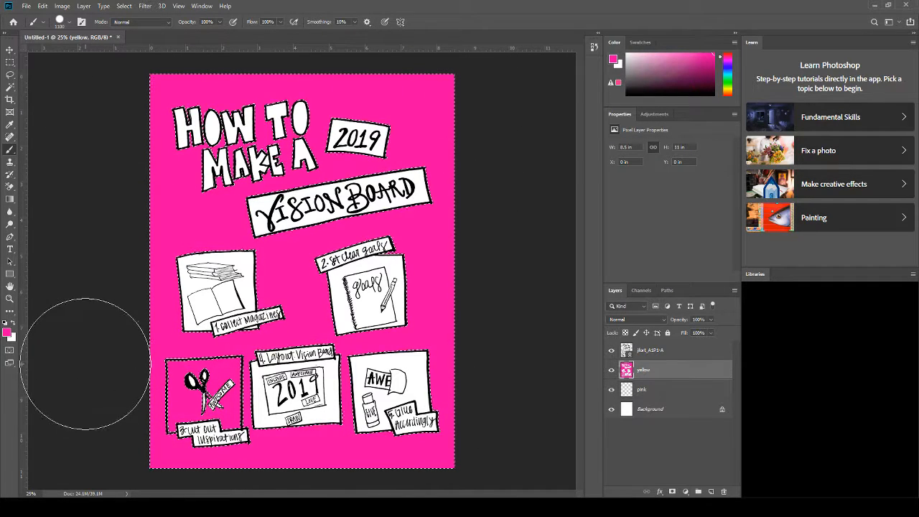
key("ctrl+d")
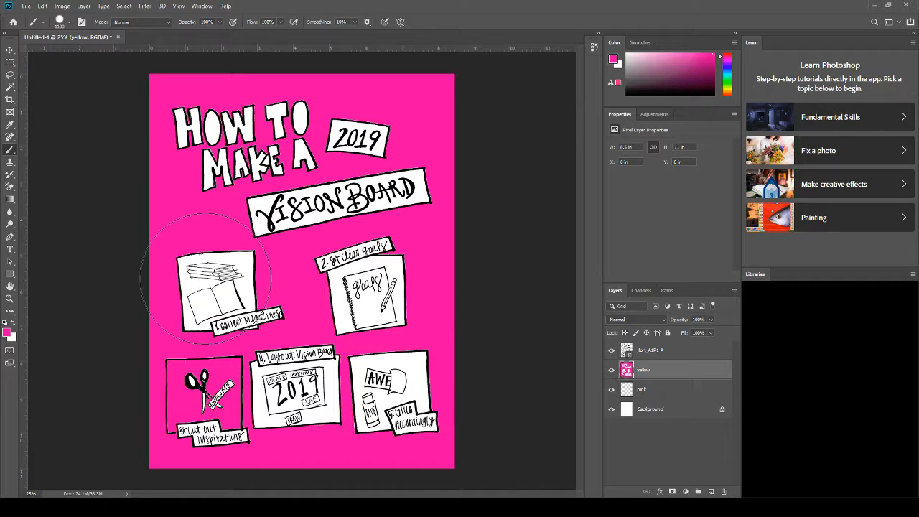
Step: Select the leftover white gap between the K and E of MAKE with the Magic Wand and paint it hot pink
key("z")
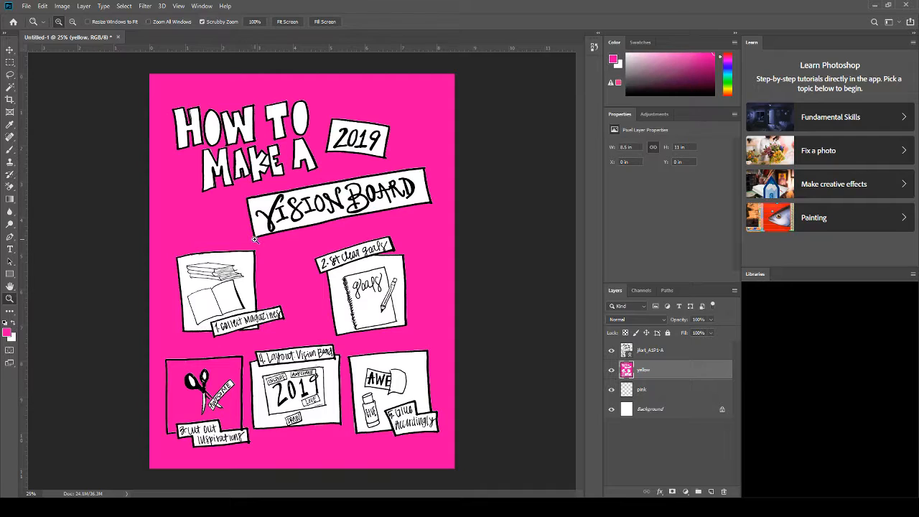
left_click_drag(266, 157, 255, 128)
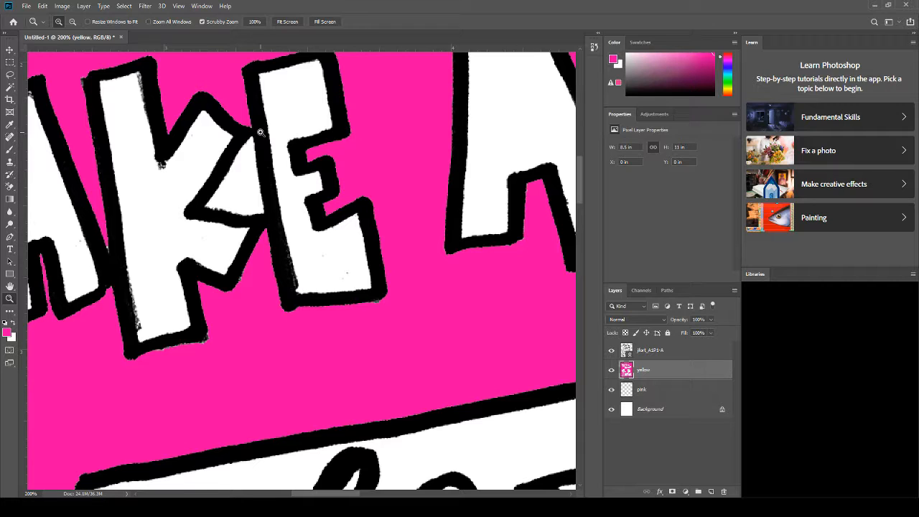
left_click(8, 89)
left_click(249, 189)
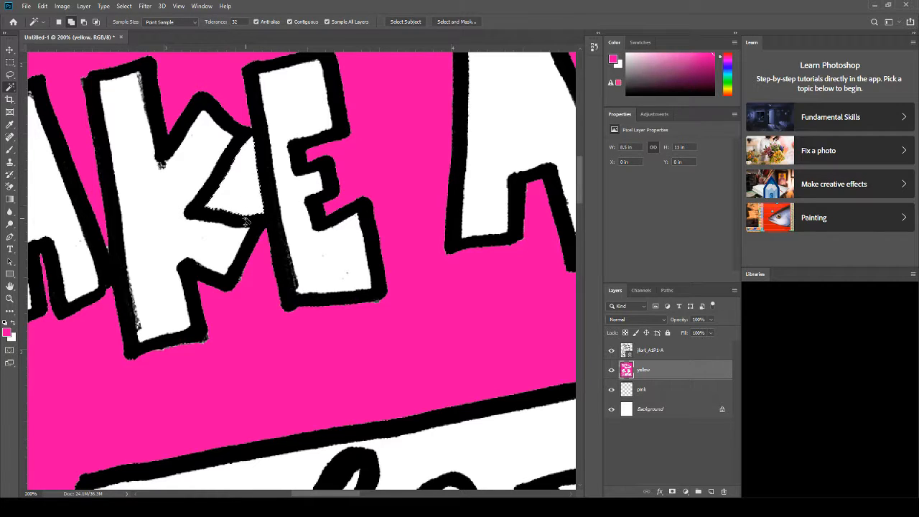
key("b")
mouse_move(230, 197)
left_mouse_down()
mouse_move(259, 173)
mouse_move(239, 207)
left_mouse_up()
key("ctrl+minus")
key("ctrl+minus")
key("ctrl+minus")
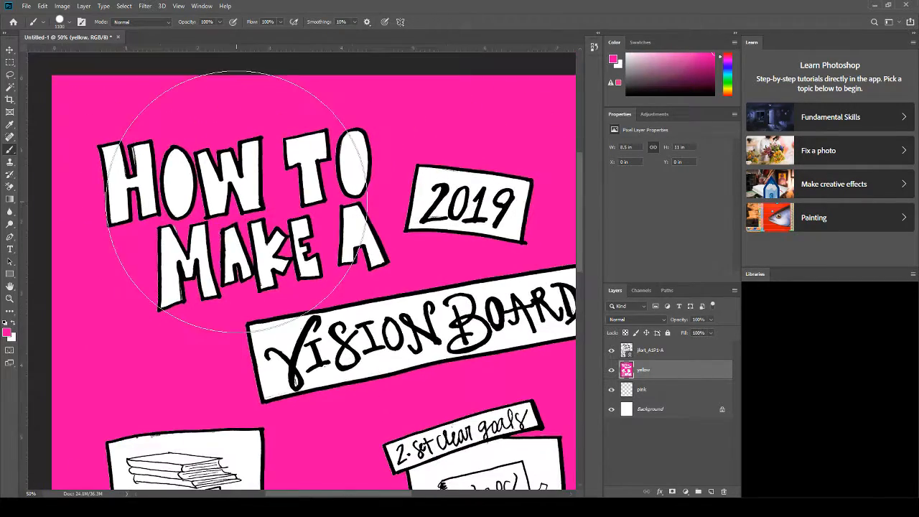
Step: Examine the frame of the "3. Cut out inspirations" panel for the gap beside its caption
left_click_drag(245, 394, 409, 71)
key("z")
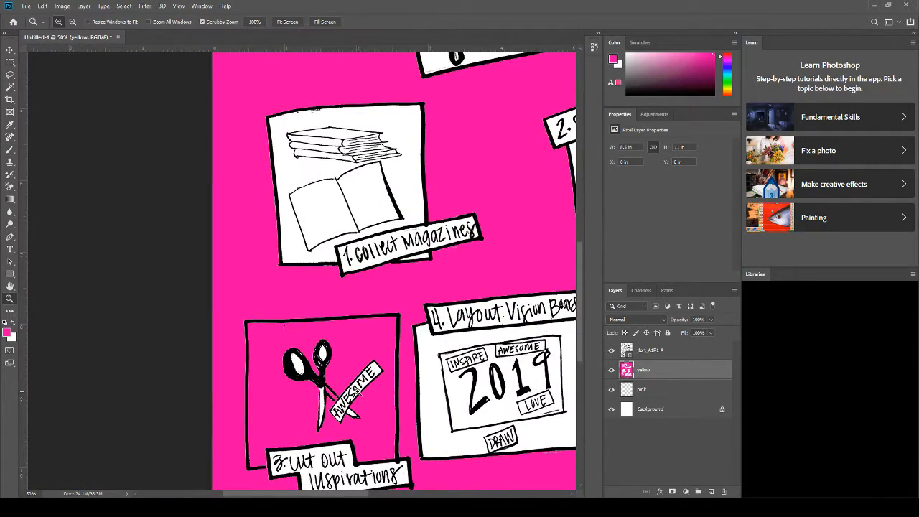
left_click_drag(357, 392, 380, 132)
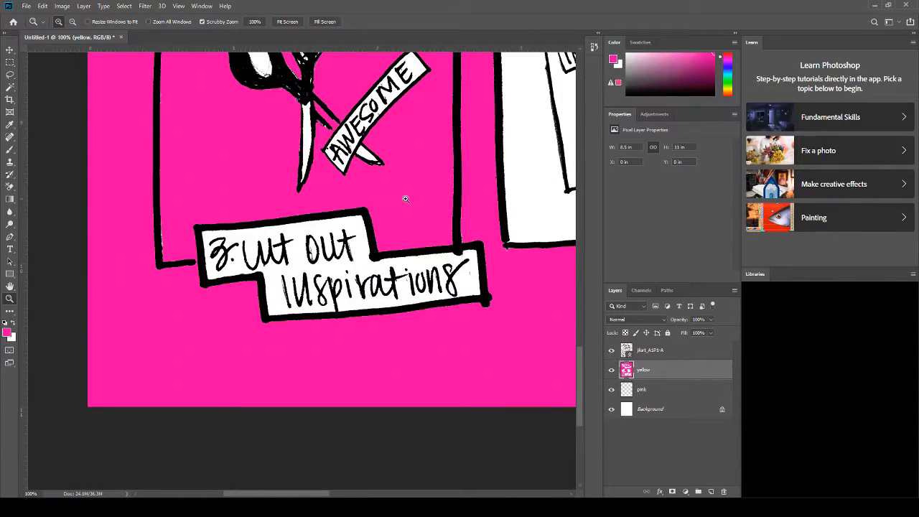
left_click_drag(187, 274, 231, 228)
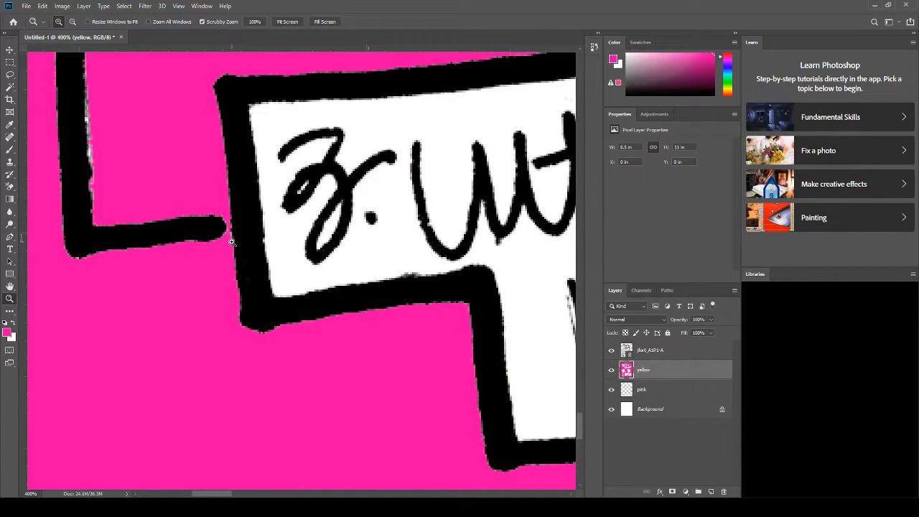
key("ctrl+minus")
key("ctrl+minus")
key("ctrl+minus")
key("ctrl+minus")
key("ctrl+minus")
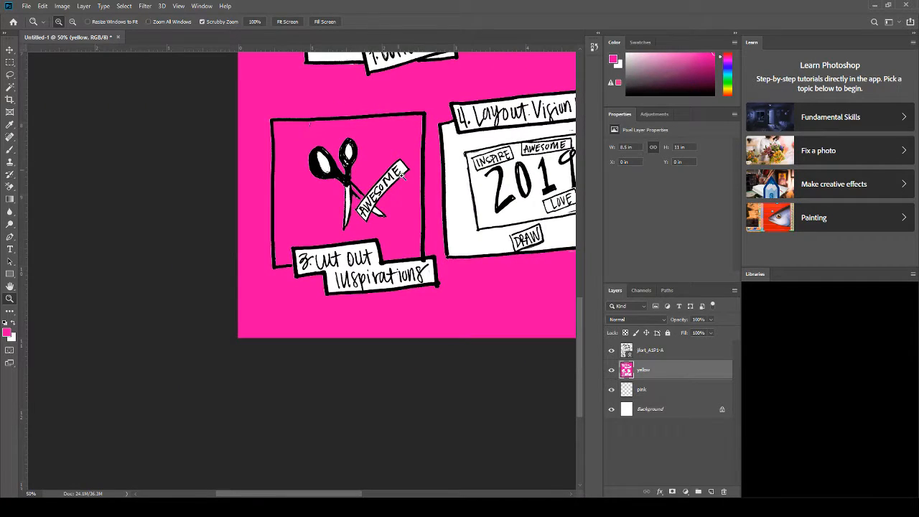
Step: Outline the inside of the scissors panel with the Polygonal Lasso, following its frame and caption edge, and delete the pink within it
left_click(412, 214)
left_click(412, 213)
scroll(411, 214, "up", 1)
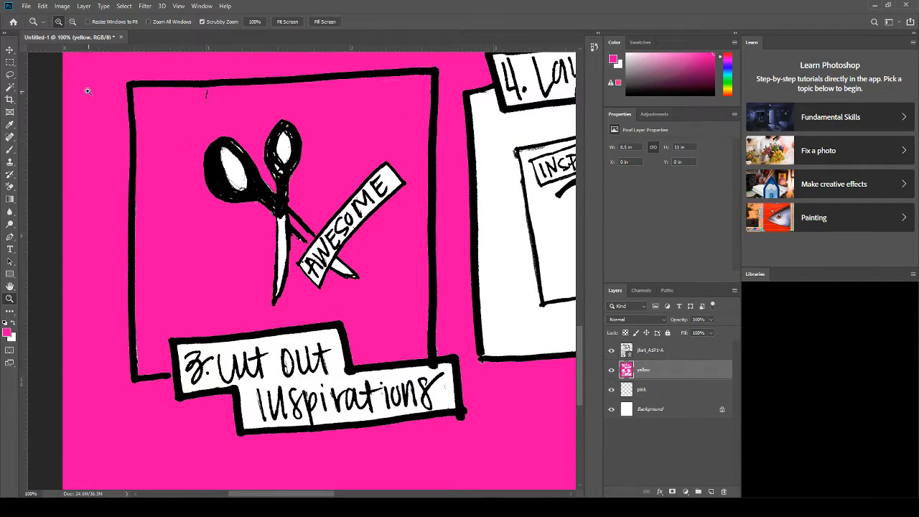
left_click(10, 75)
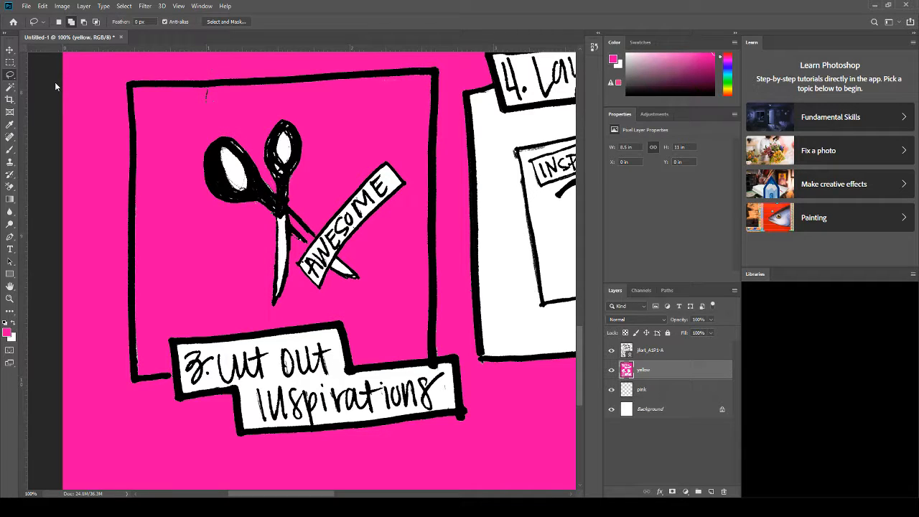
key("shift+l")
left_click(353, 369)
left_click(433, 364)
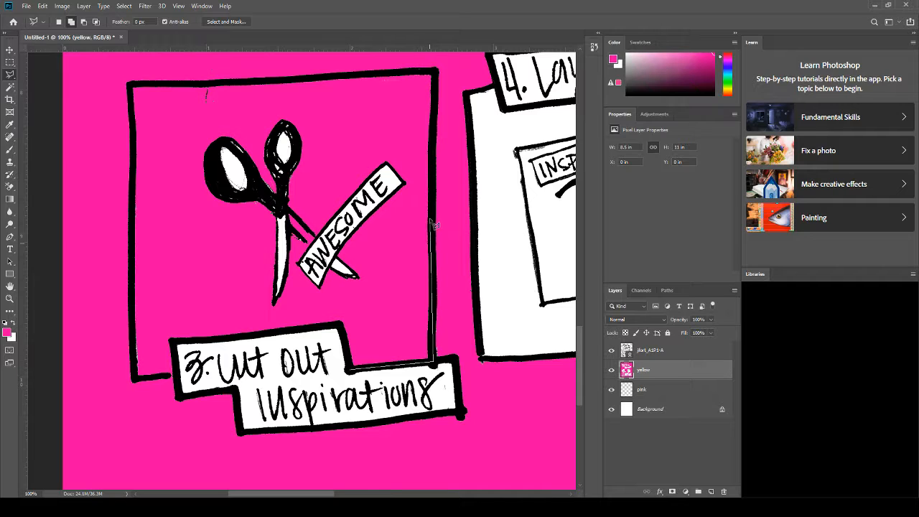
left_click(437, 72)
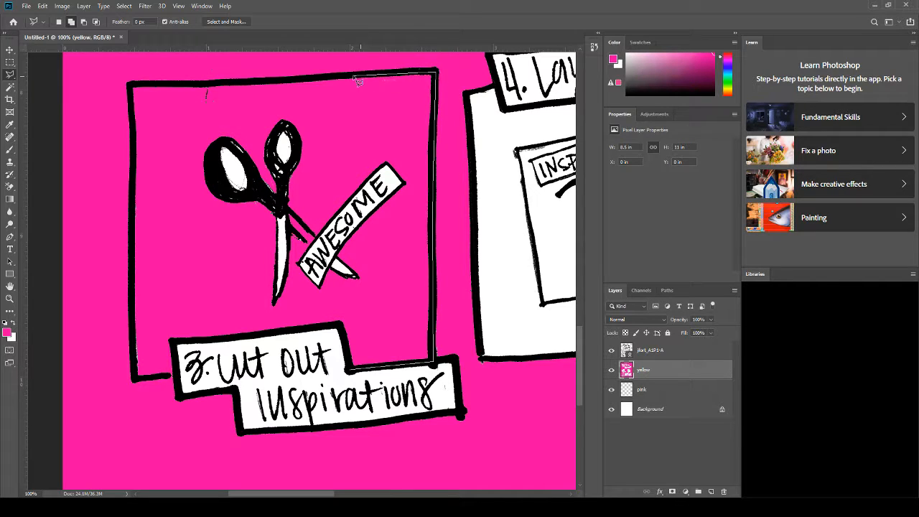
left_click(129, 85)
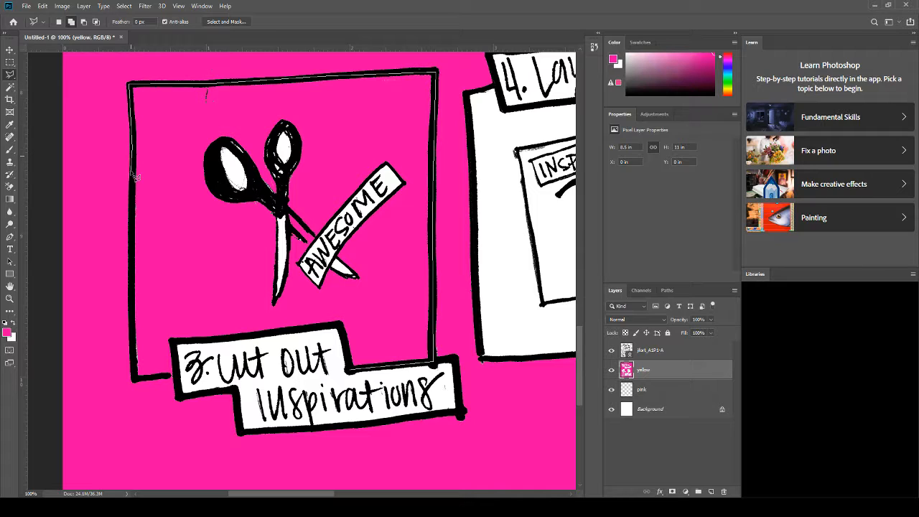
left_click(135, 377)
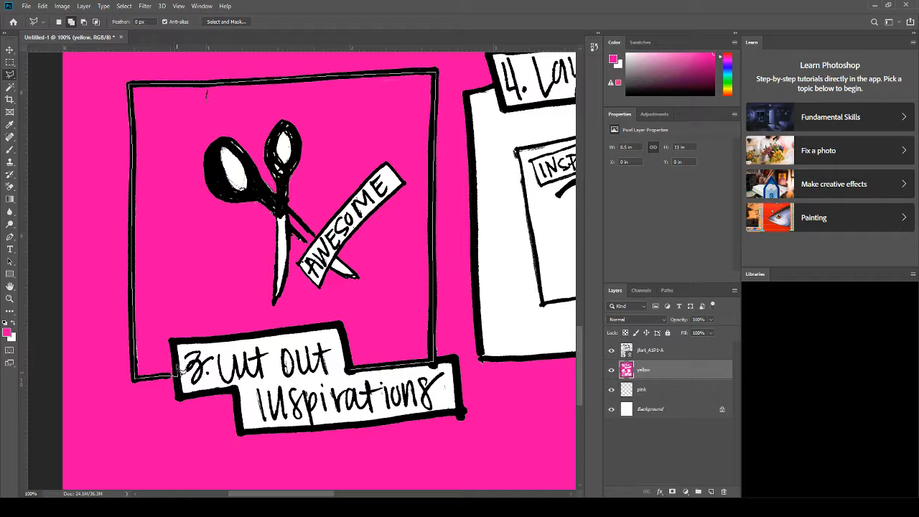
left_click(174, 340)
left_click(342, 325)
double_click(355, 373)
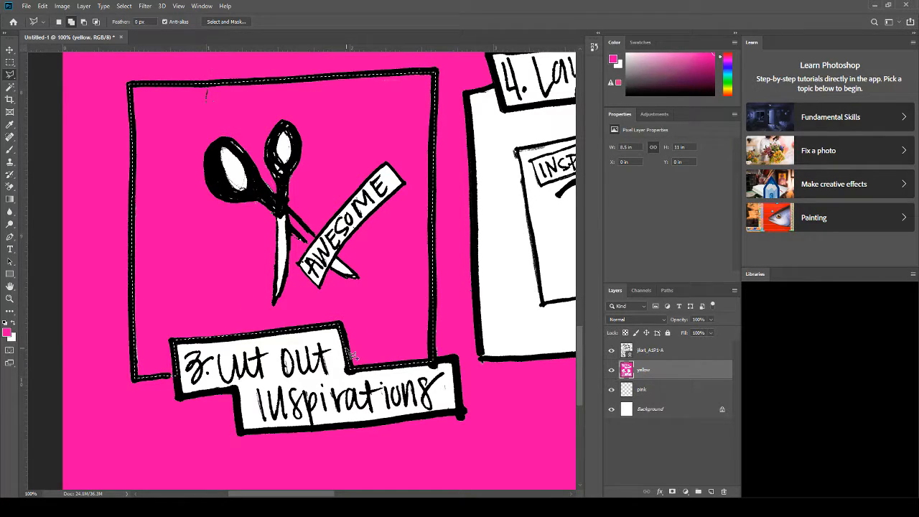
key("Delete")
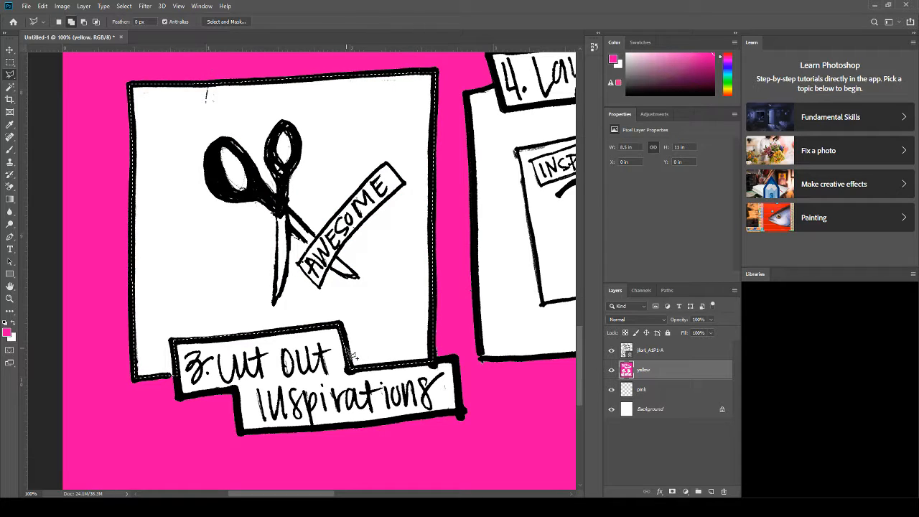
Step: Rename the painted layer pink and the empty layer yellow, and move the yellow layer above the pink one
key("ctrl+minus")
key("ctrl+minus")
key("ctrl+minus")
key("ctrl+minus")
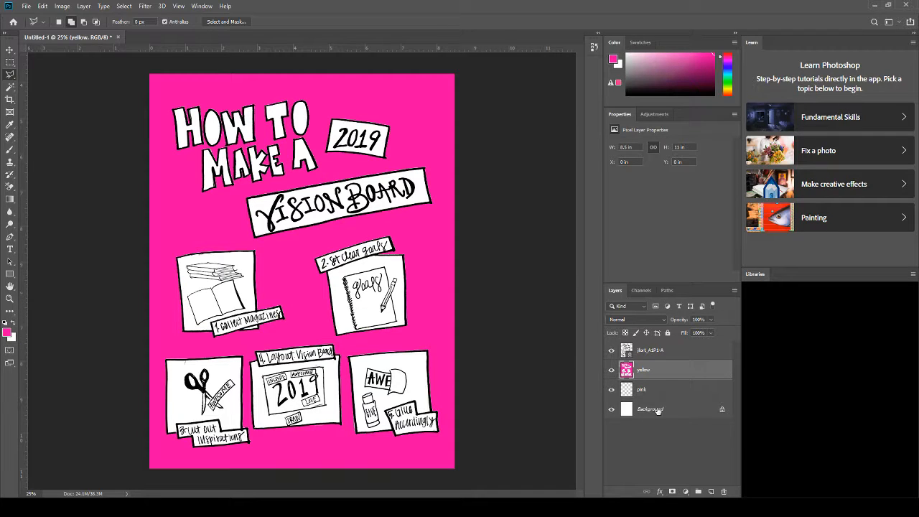
double_click(643, 370)
type("pink")
key("Return")
double_click(643, 390)
type("yel")
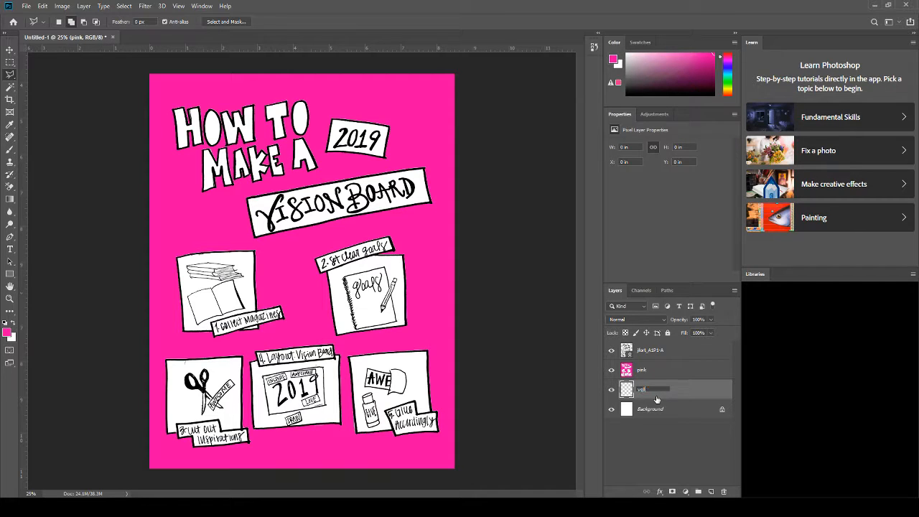
type("low")
key("Return")
left_click_drag(630, 390, 638, 369)
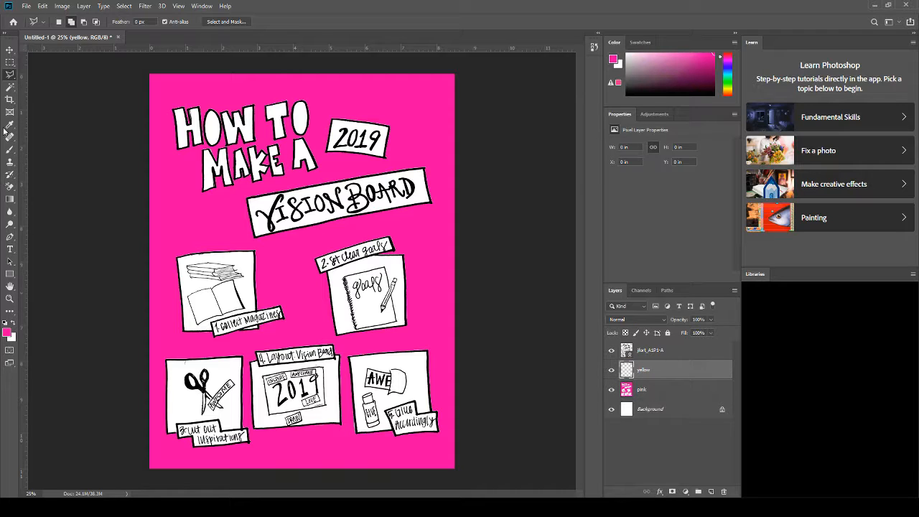
Step: Select the white insides of the title letters, the 2019 label and the Vision Board banner with the Magic Wand, including spaces enclosed by its lettering
left_click(10, 86)
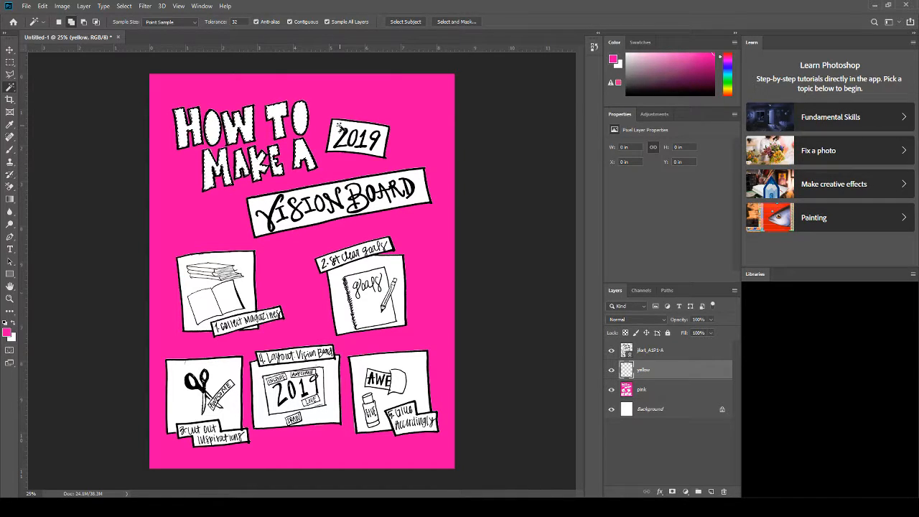
left_click(354, 139)
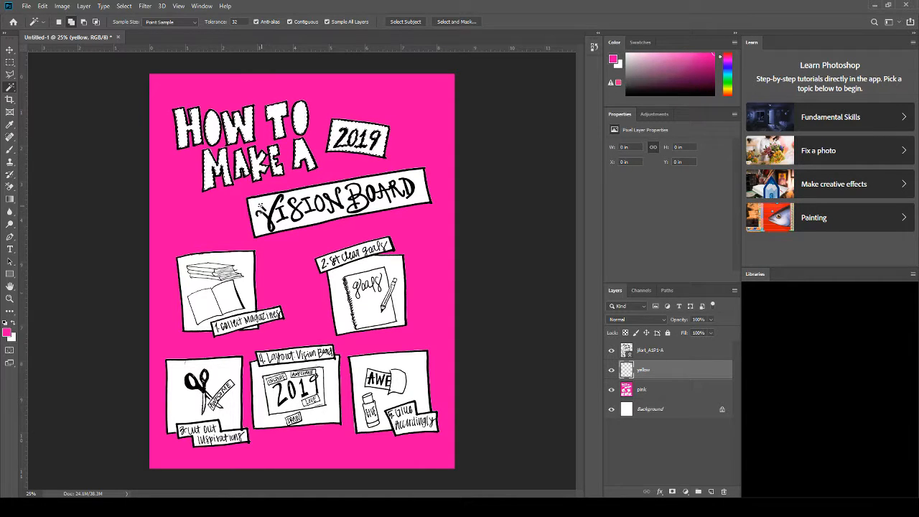
left_click(291, 221)
key("z")
left_click(322, 205)
left_click(322, 205)
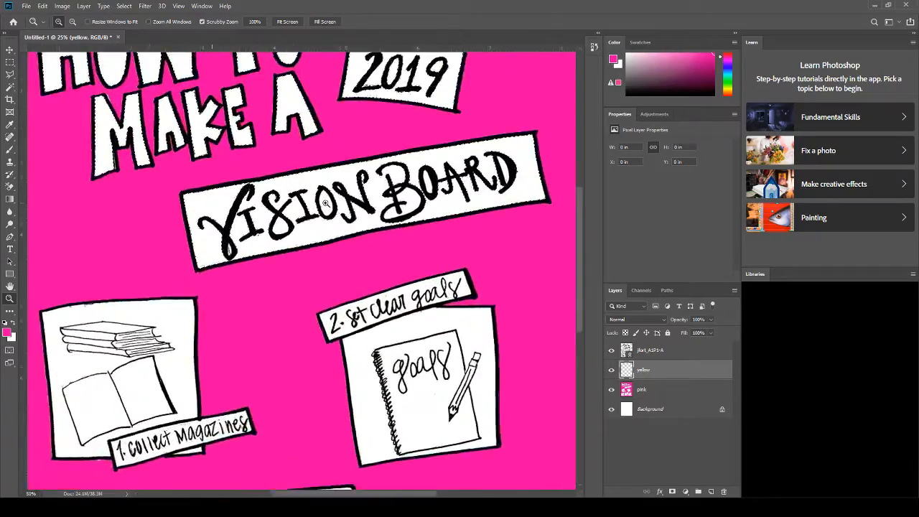
left_click(322, 205)
left_click(11, 87)
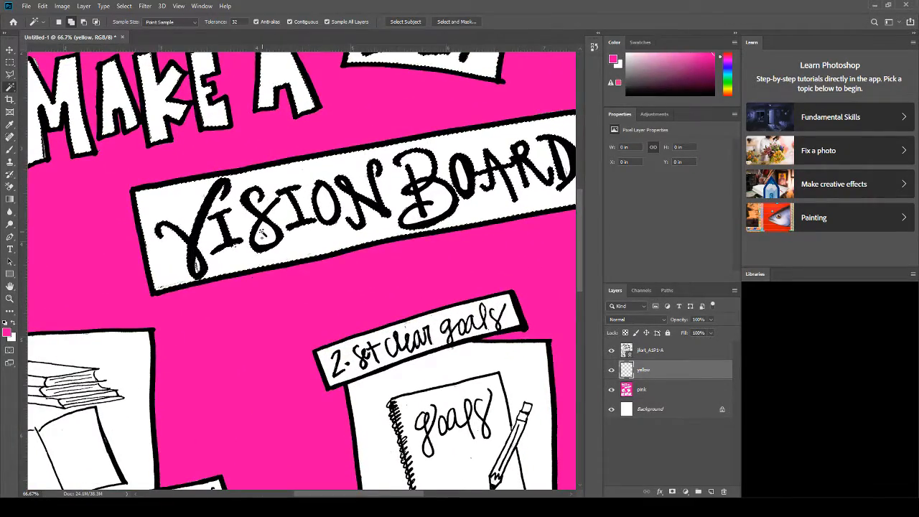
left_click_drag(480, 181, 338, 230)
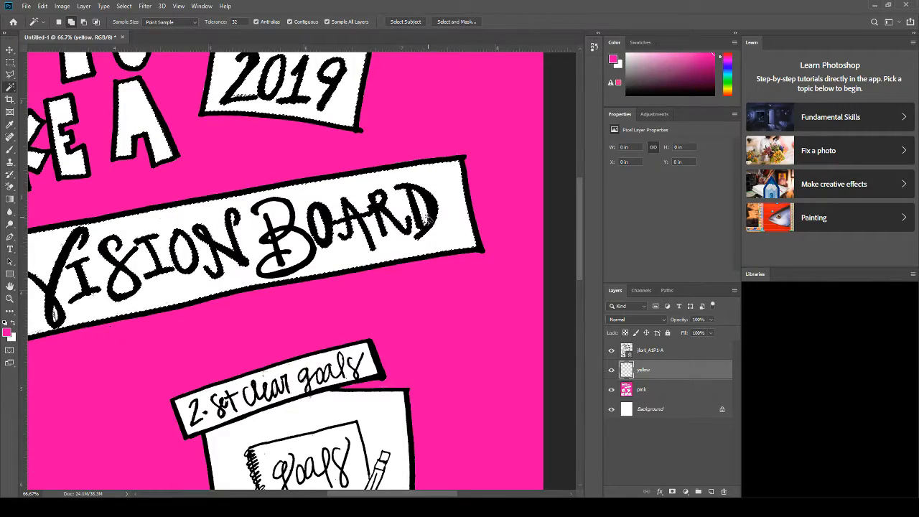
Step: Sample a pale yellow, paint the selected title letters, 2019 label and Vision Board banner with it on the yellow layer, and deselect
key("ctrl+minus")
key("ctrl+minus")
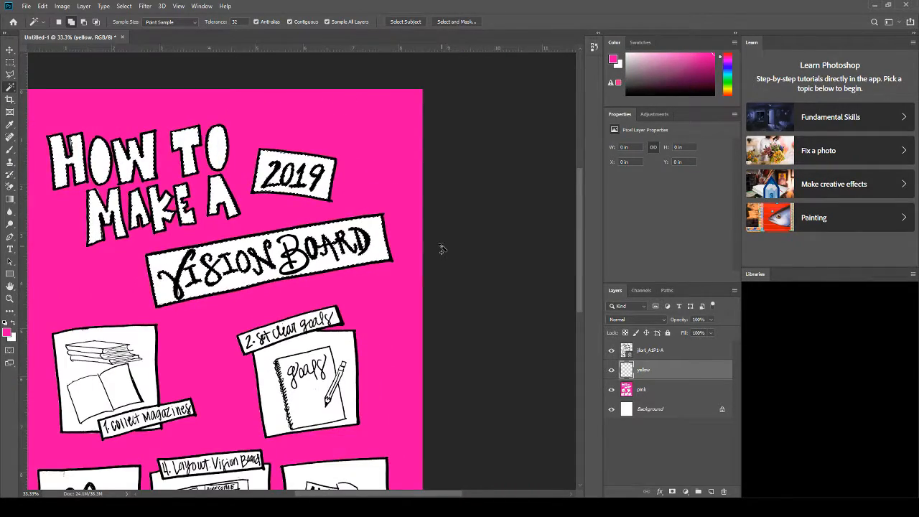
left_click_drag(441, 244, 540, 211)
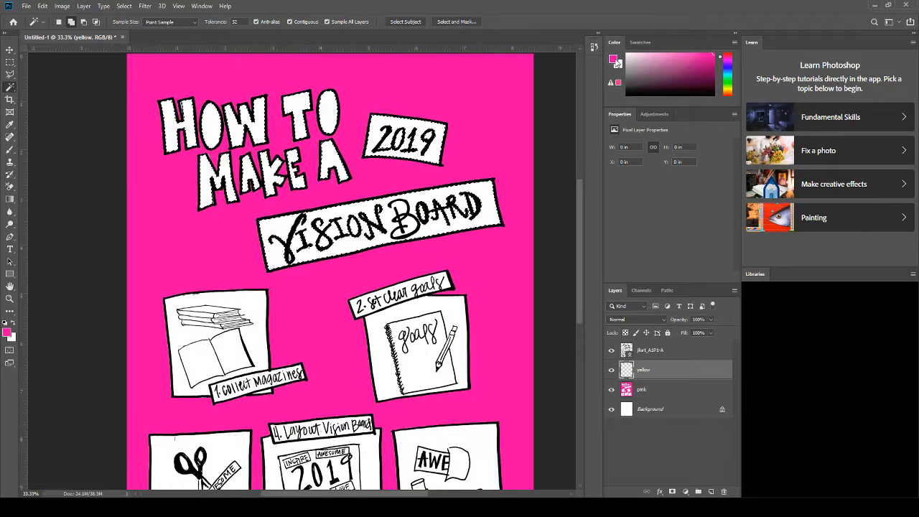
key("i")
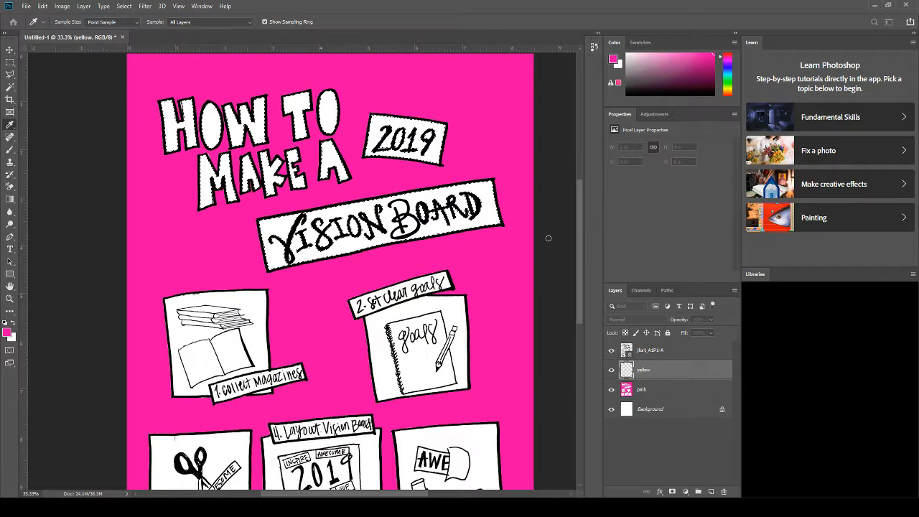
left_click(725, 242)
key("b")
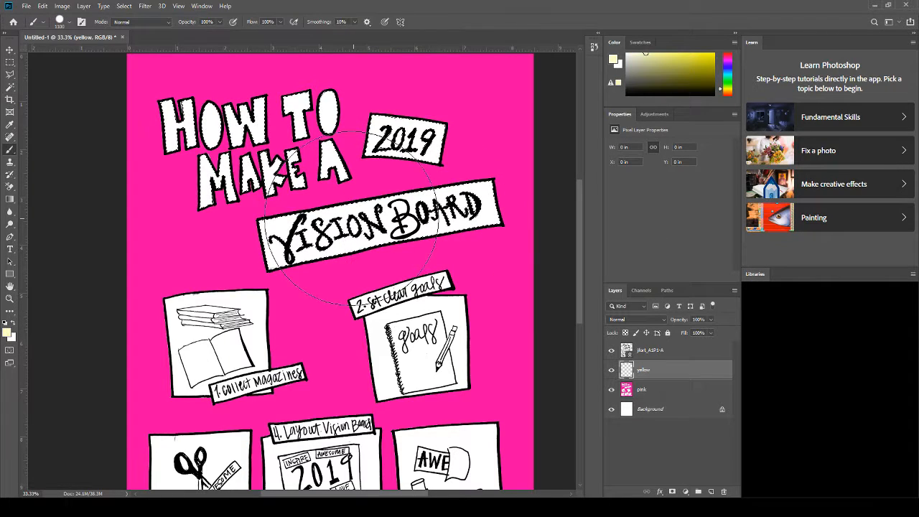
mouse_move(349, 219)
left_mouse_down()
mouse_move(480, 201)
mouse_move(119, 150)
mouse_move(110, 130)
left_mouse_up()
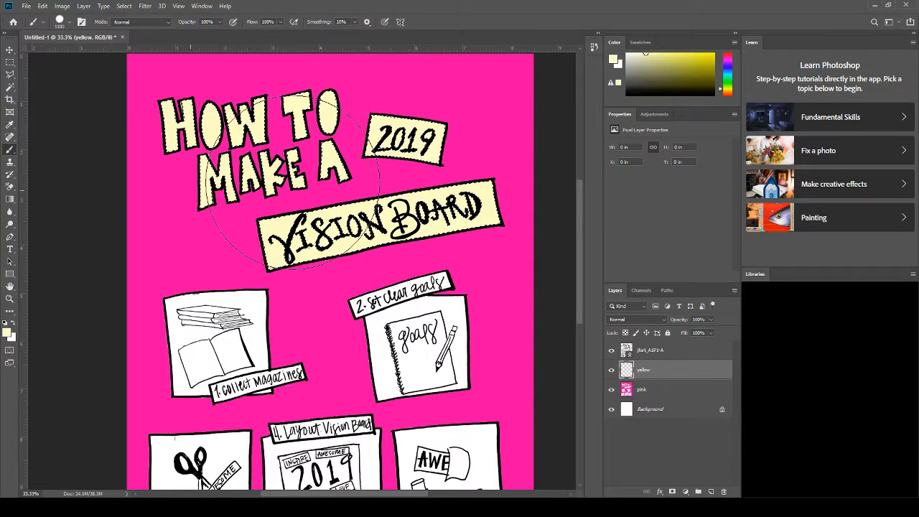
key("ctrl+d")
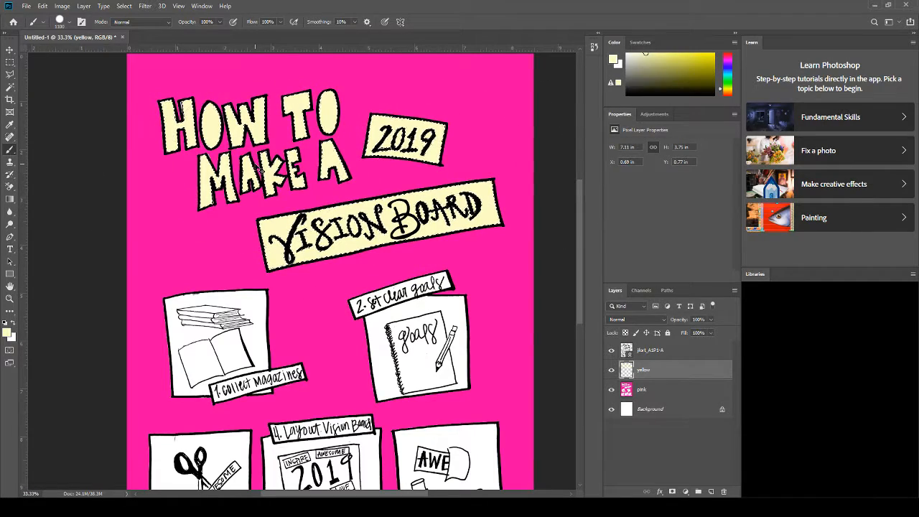
left_click_drag(456, 394, 441, 239)
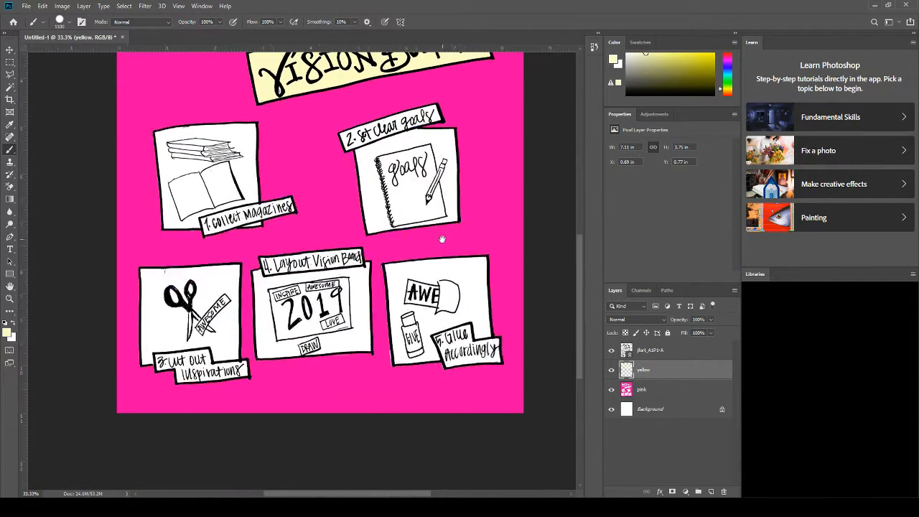
Step: Examine the pink and yellow fills with the line art layer hidden and shown, checking the gaps behind the title lettering
left_click_drag(355, 237, 336, 276)
left_click(10, 87)
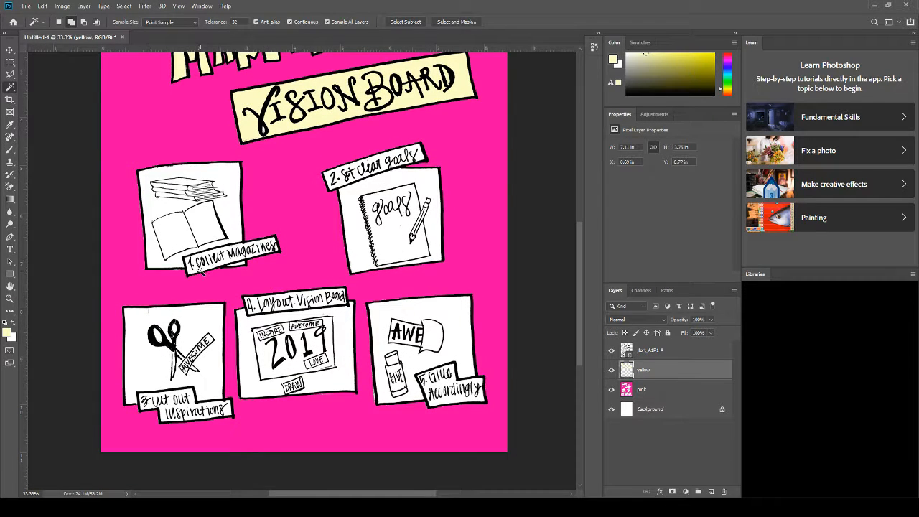
key("z")
left_click(248, 262)
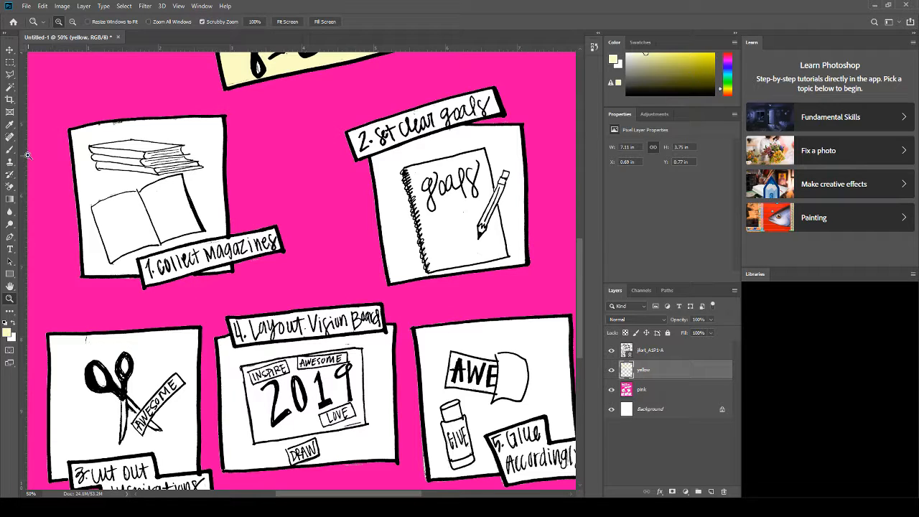
left_click(10, 87)
key("z")
left_click(214, 251)
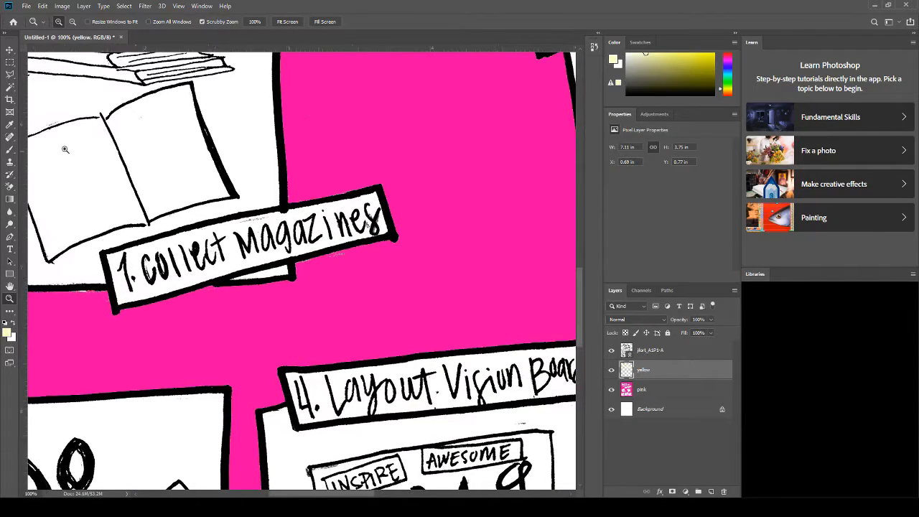
left_click(11, 87)
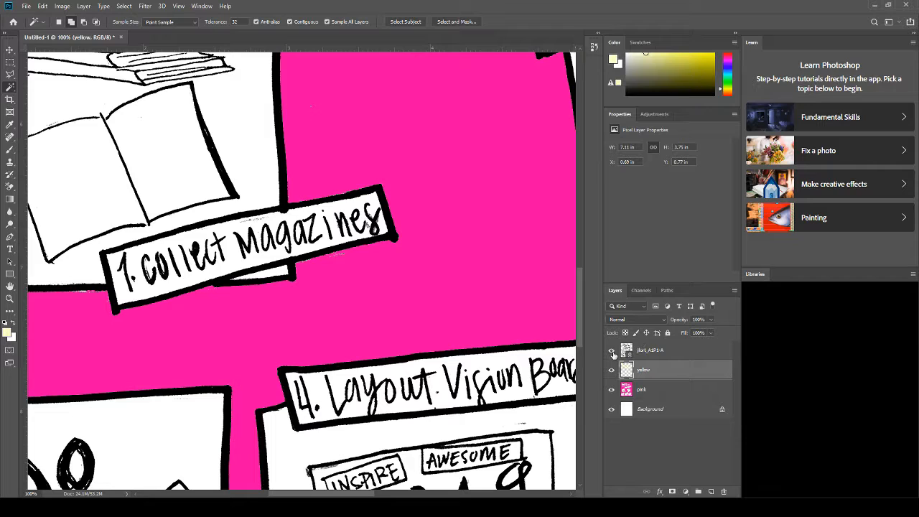
left_click(611, 350)
key("ctrl+0")
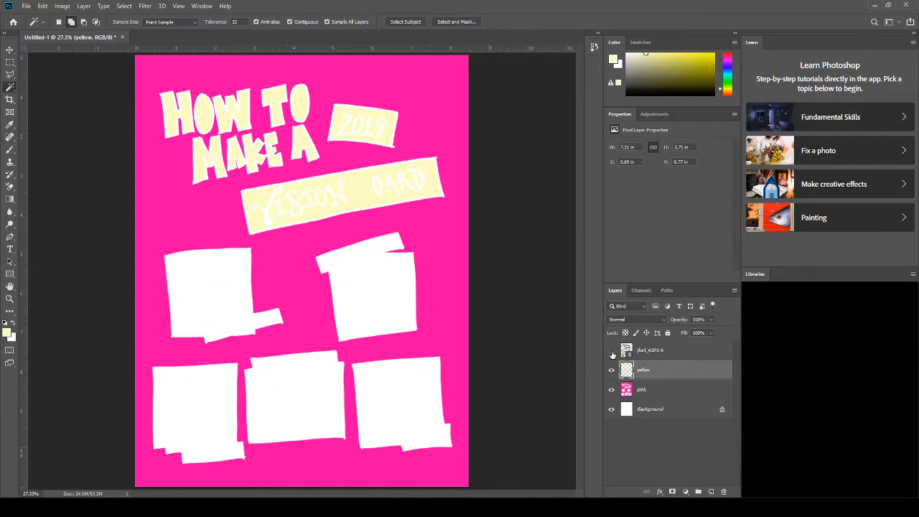
left_click(611, 351)
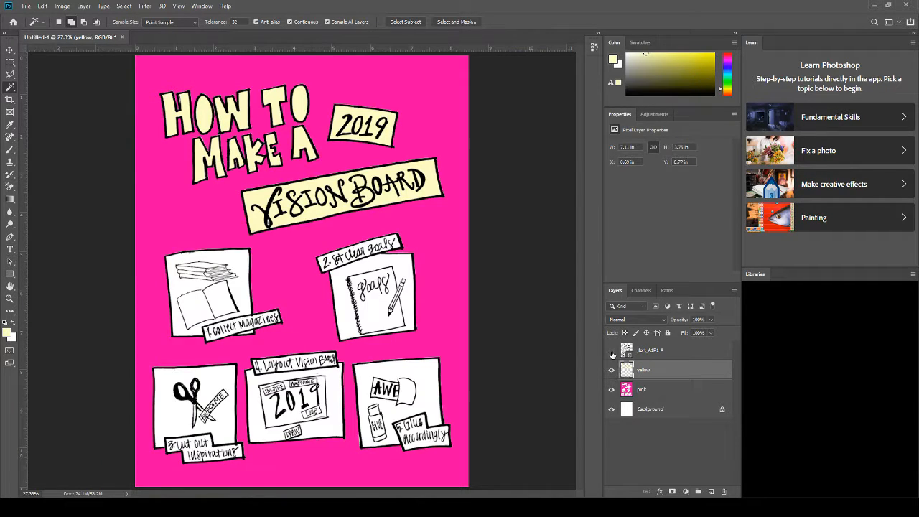
left_click(612, 351)
left_click(611, 350)
Step: Outline the "1. Collect Magazines" label with the Polygonal Lasso and paint it pale yellow on the yellow layer
key("z")
left_click(236, 311)
left_click(236, 311)
left_click(236, 311)
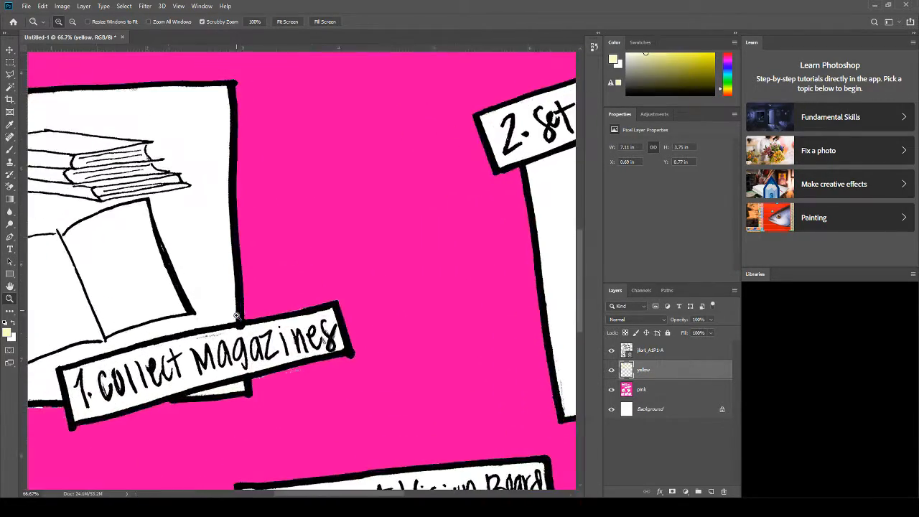
left_click(236, 311)
left_click(10, 74)
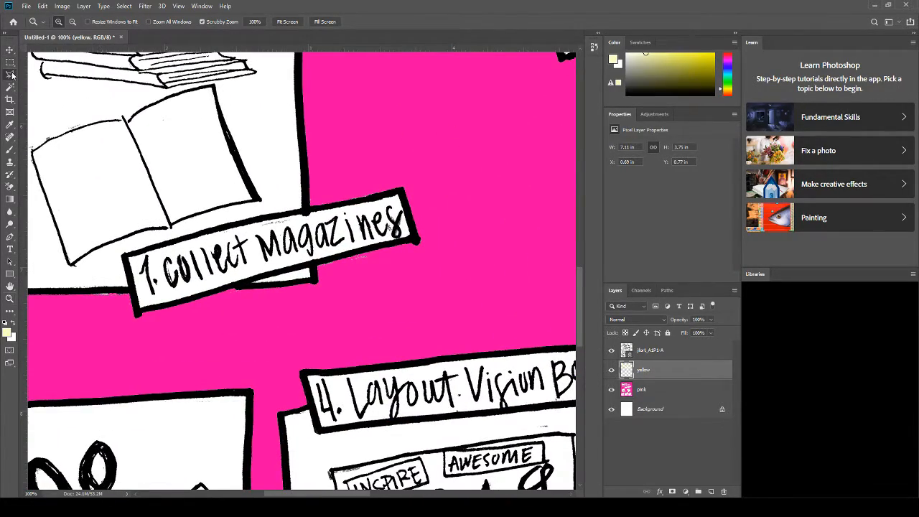
left_click(126, 257)
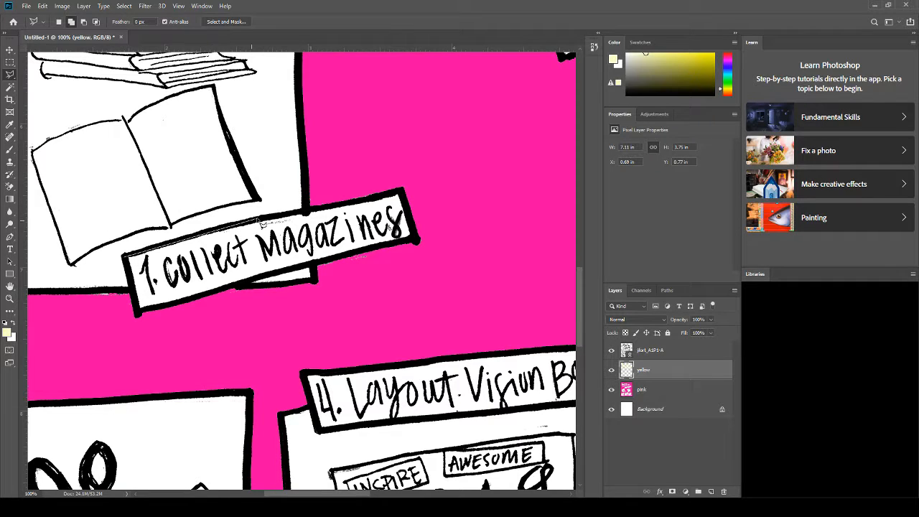
left_click(404, 190)
left_click(417, 243)
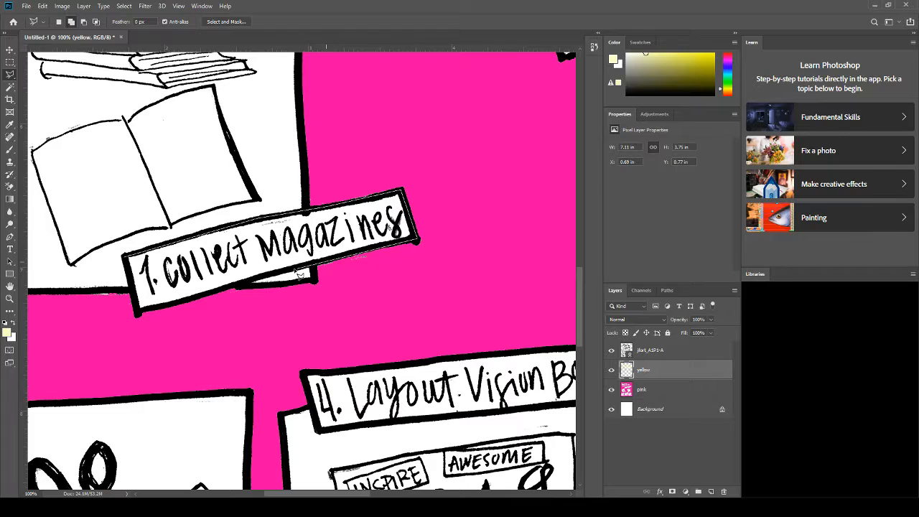
left_click(138, 313)
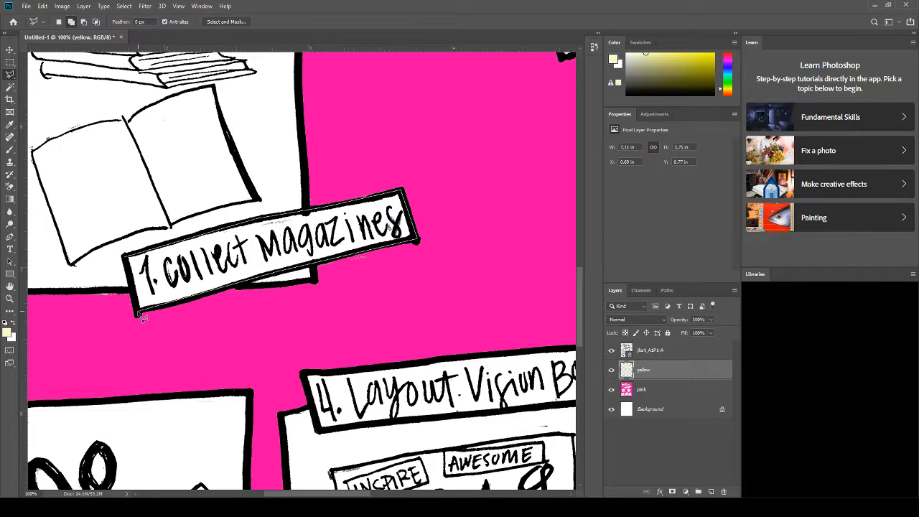
left_click(127, 258)
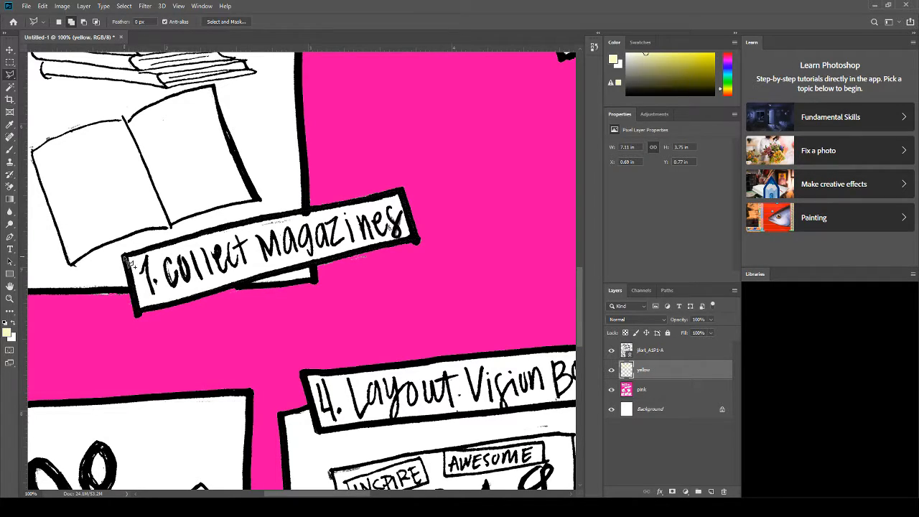
key("b")
left_click_drag(176, 291, 396, 237)
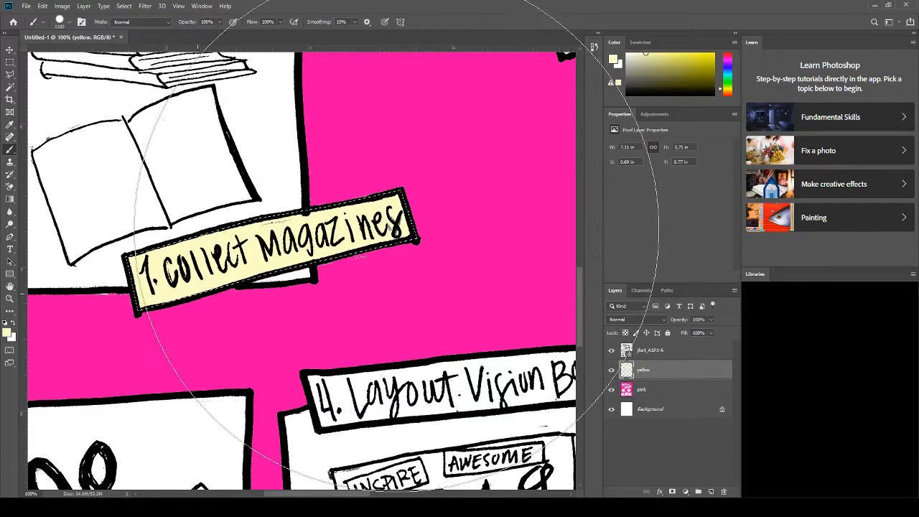
Step: Outline the "2. Set clear goals" label with the Polygonal Lasso and paint it pale yellow on the yellow layer, leaving nothing selected
key("ctrl+minus")
key("ctrl+minus")
key("ctrl+minus")
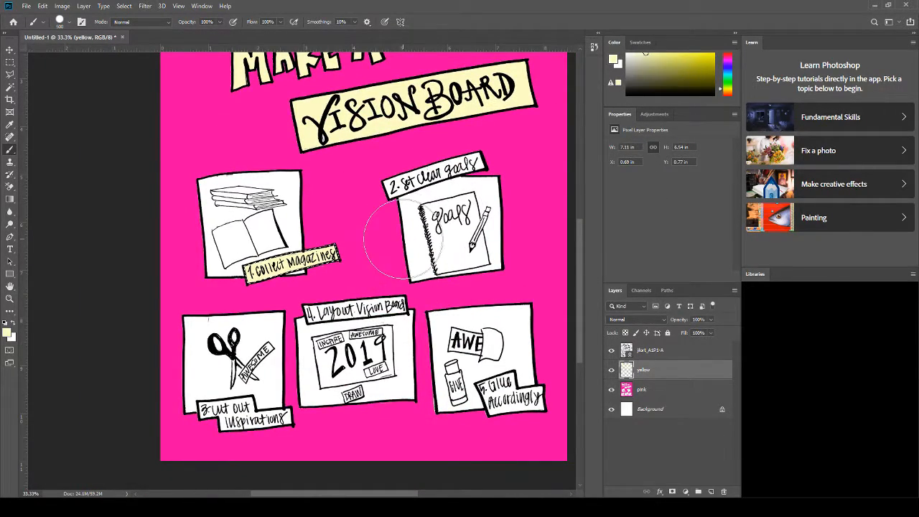
key("z")
left_click(451, 140)
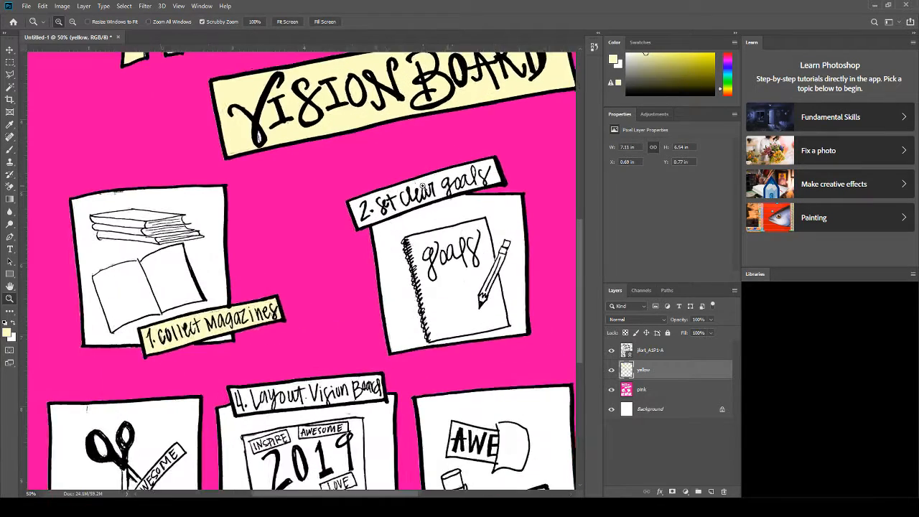
left_click(434, 181)
left_click_drag(446, 225, 330, 217)
left_click(291, 198)
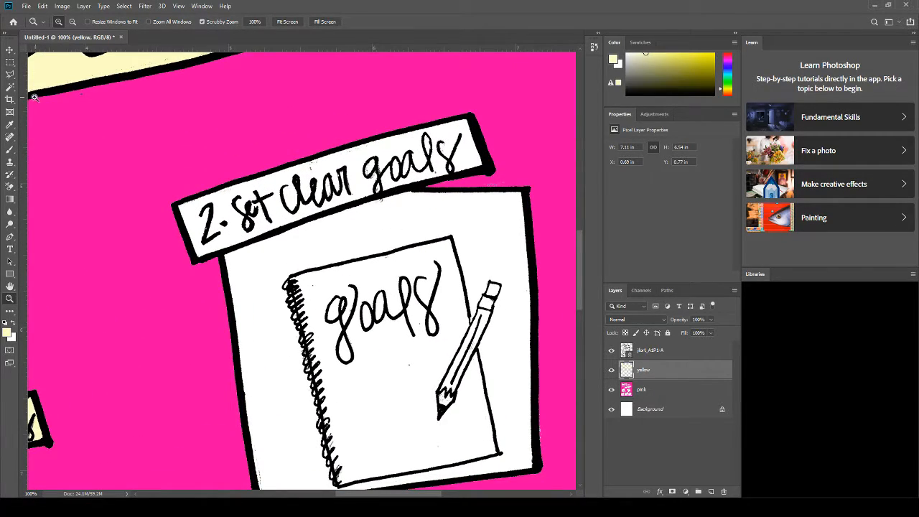
left_click(9, 74)
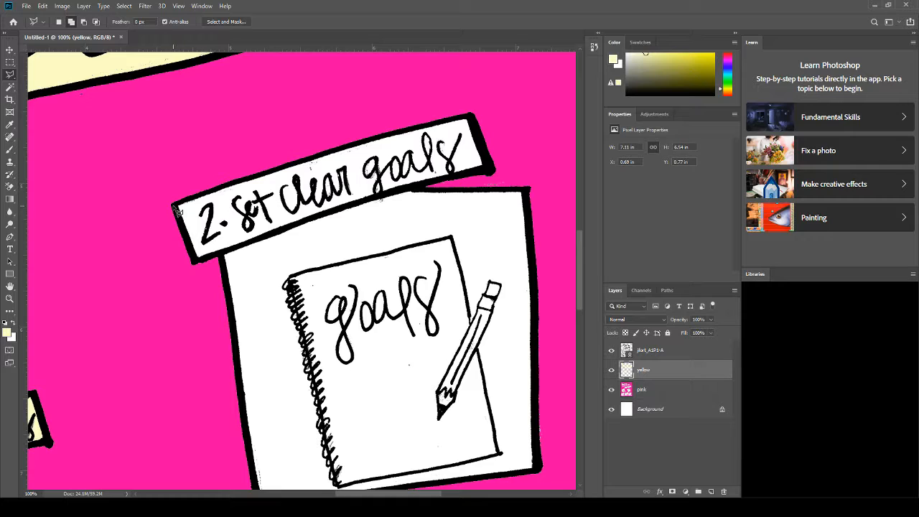
mouse_move(178, 213)
left_mouse_down()
mouse_move(201, 268)
mouse_move(327, 216)
mouse_move(496, 173)
mouse_move(473, 111)
mouse_move(173, 207)
left_mouse_up()
key("b")
mouse_move(188, 241)
left_mouse_down()
mouse_move(195, 251)
mouse_move(470, 157)
left_mouse_up()
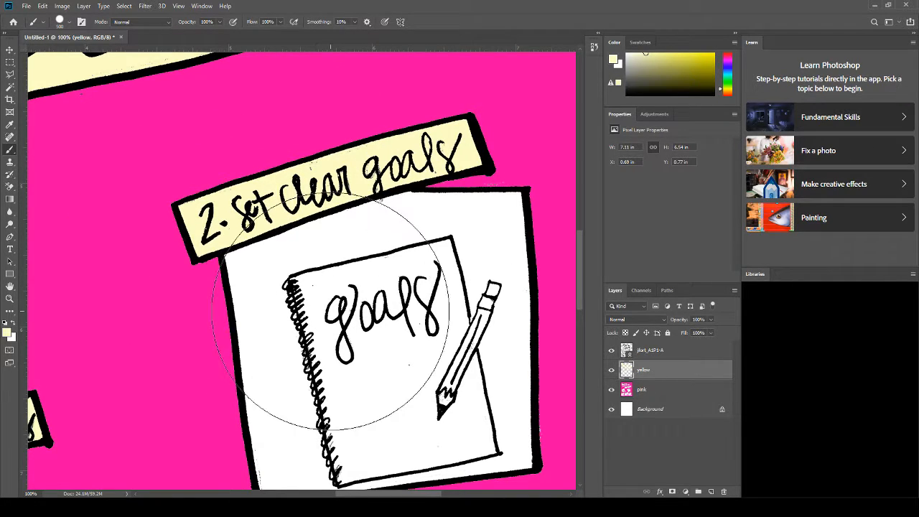
Step: Try the Magic Wand on the white area around the AWE clipping in the glue panel, and deselect
scroll(331, 313, "down", 3)
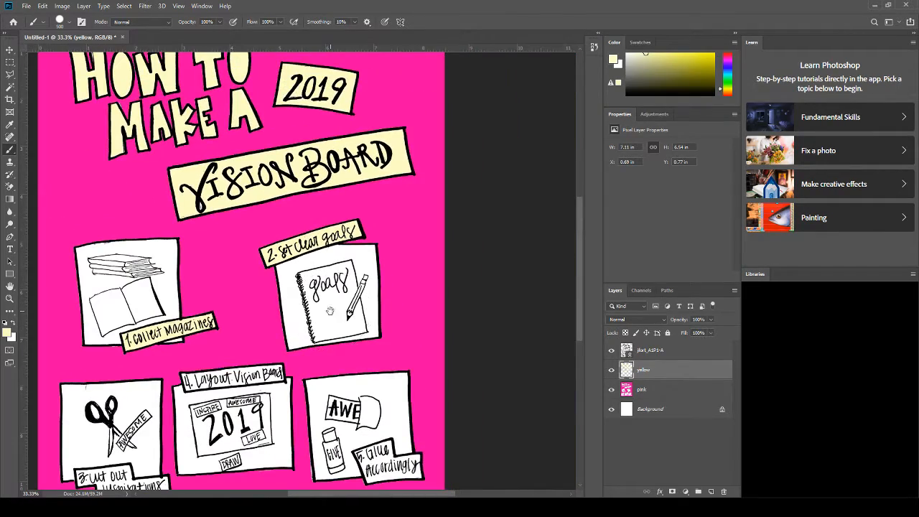
left_click_drag(271, 424, 310, 311)
key("z")
left_click(389, 300)
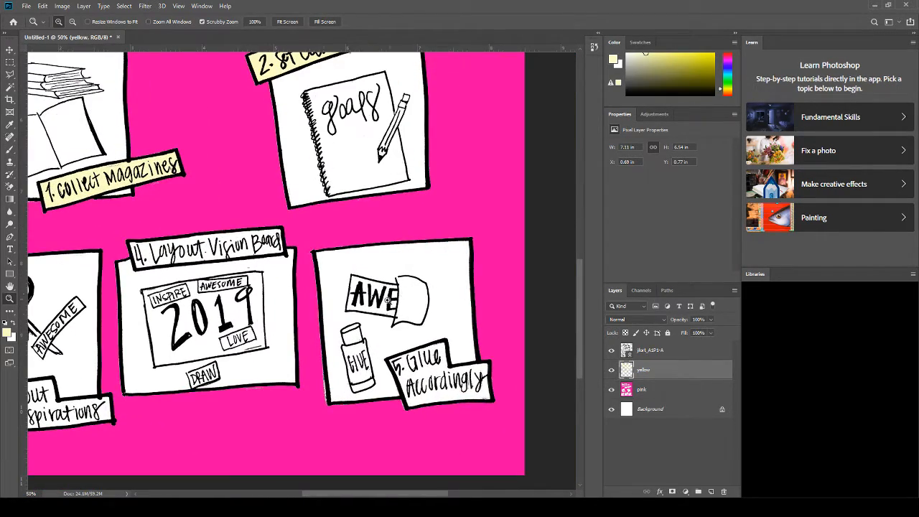
left_click_drag(408, 305, 375, 299)
left_click(376, 299, "alt")
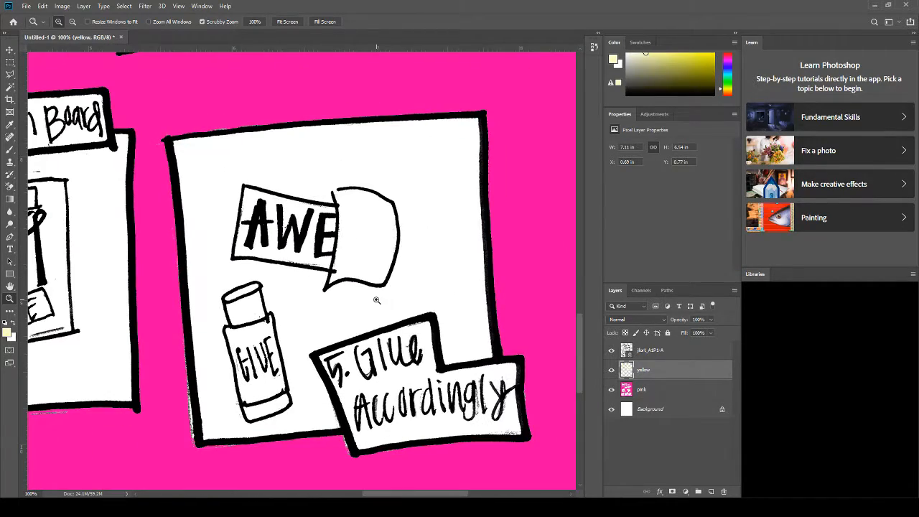
left_click(359, 201)
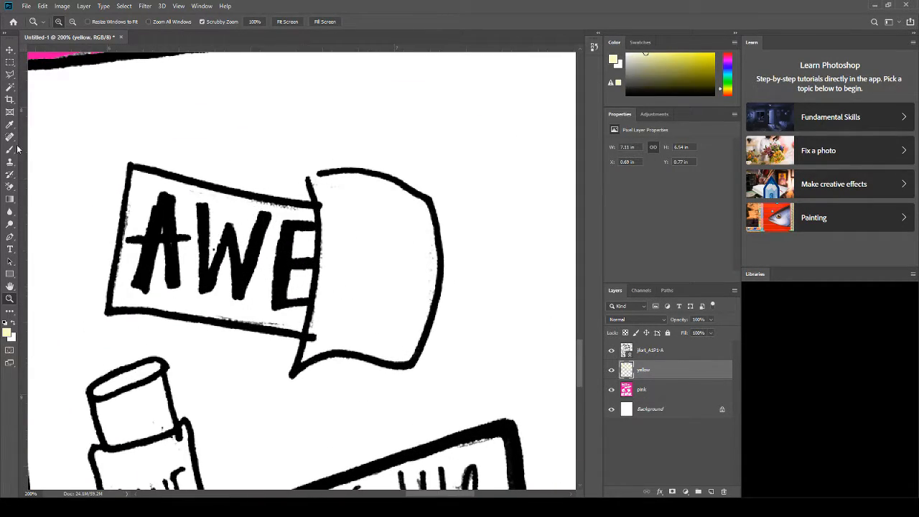
left_click(10, 86)
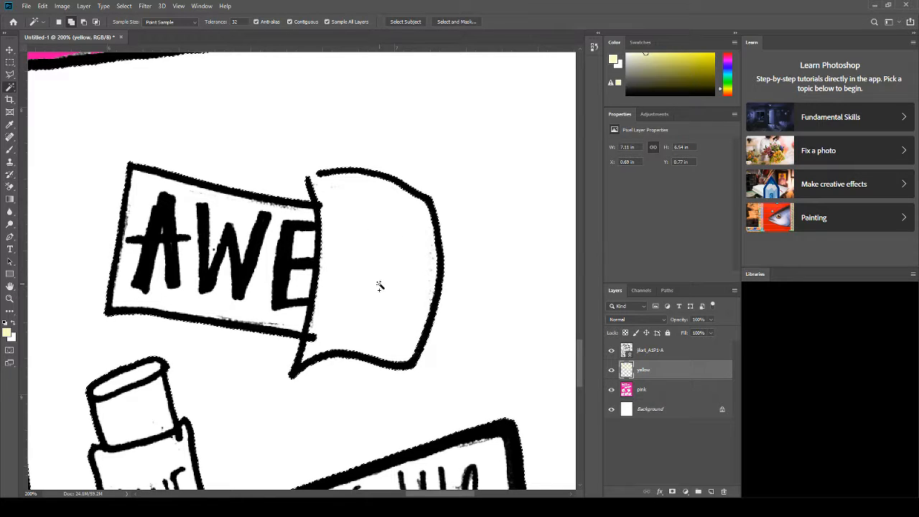
key("ctrl+d")
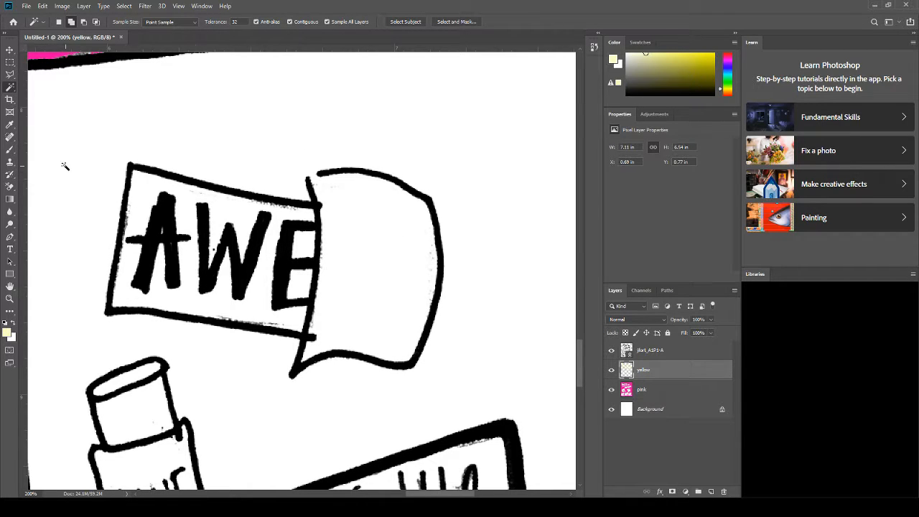
Step: Try the Quick Selection tool inside the AWE clipping, and deselect
left_click(10, 74)
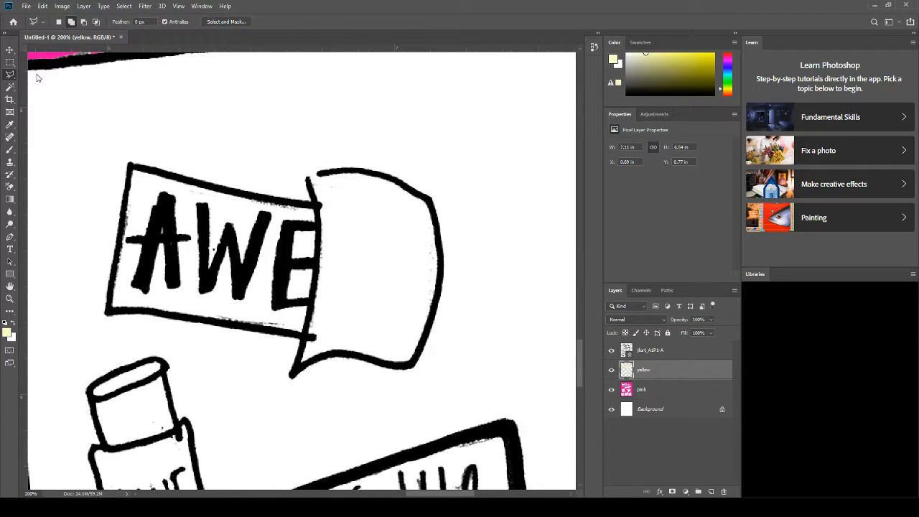
left_click(10, 87)
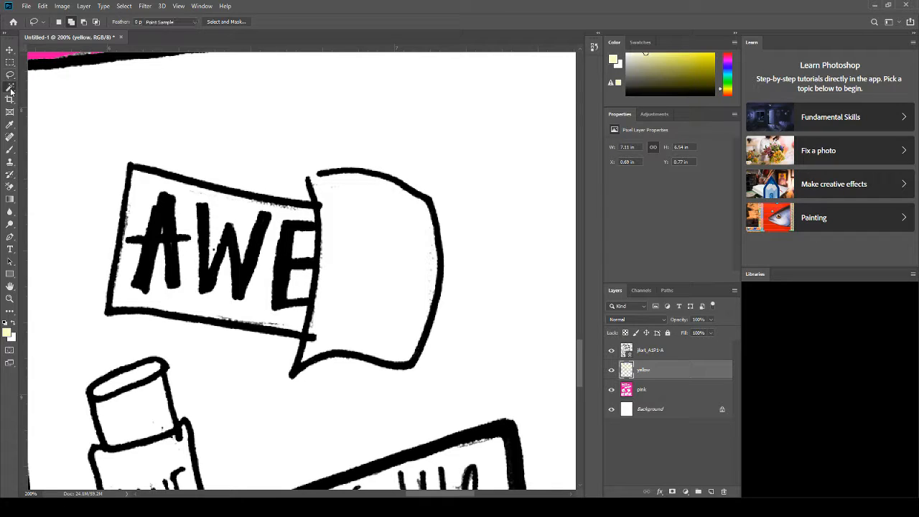
key("shift+w")
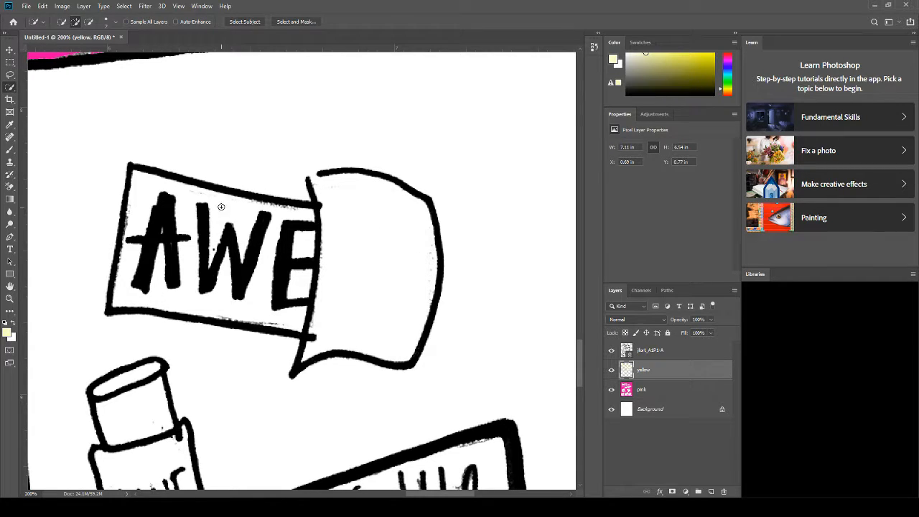
left_click_drag(222, 207, 245, 222)
key("ctrl+d")
Step: Outline the AWE clipping along its black border with the Polygonal Lasso, closing the selection where it meets the curled paper
left_click(14, 80)
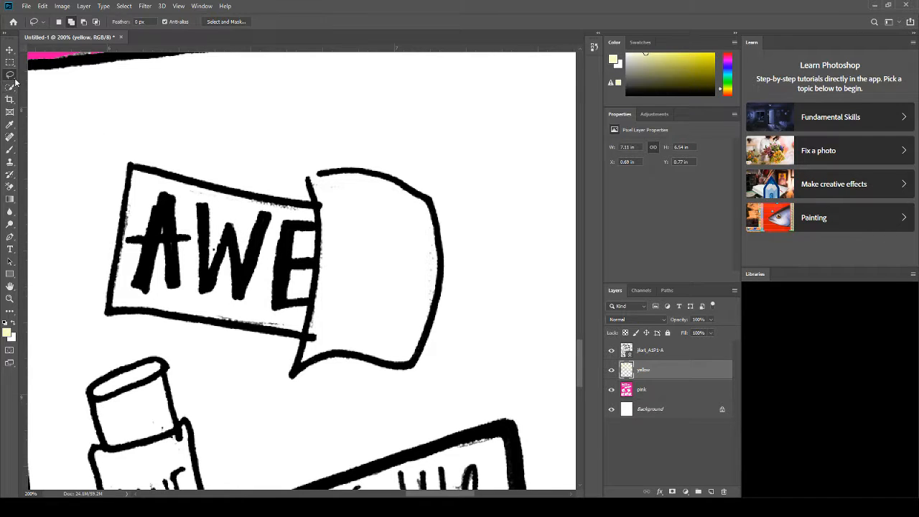
key("shift+l")
left_click(130, 165)
left_click(321, 209)
left_click(310, 336)
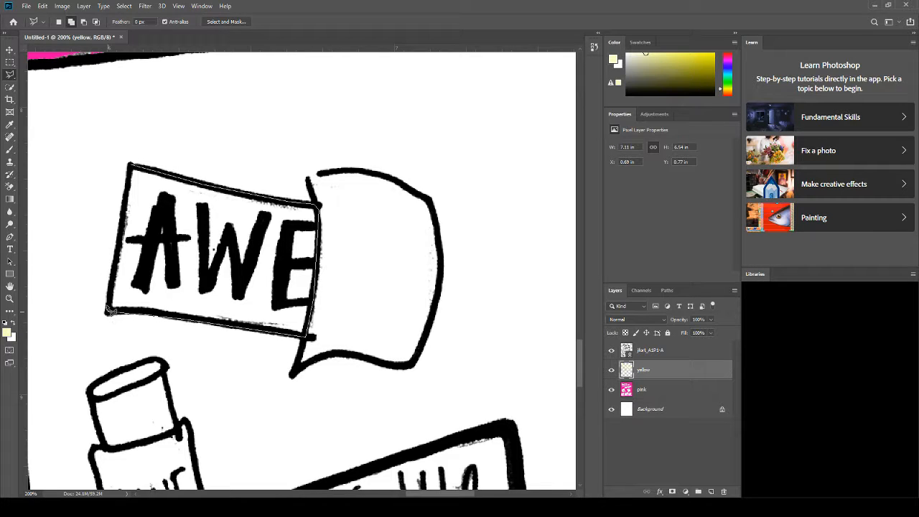
left_click(109, 312)
left_click(134, 168)
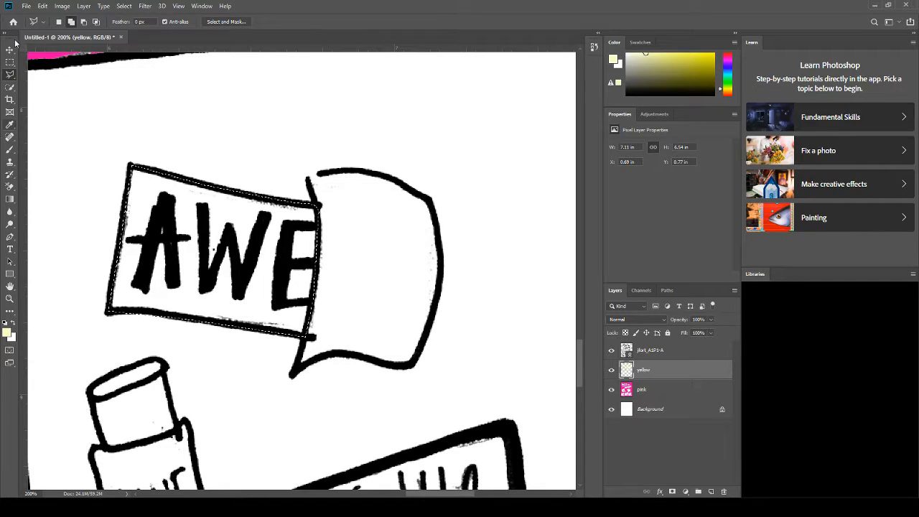
Step: Try the lasso's New Selection mode by outlining a four-sided area above the AWE clipping, and restore the clipping's selection
left_click(59, 22)
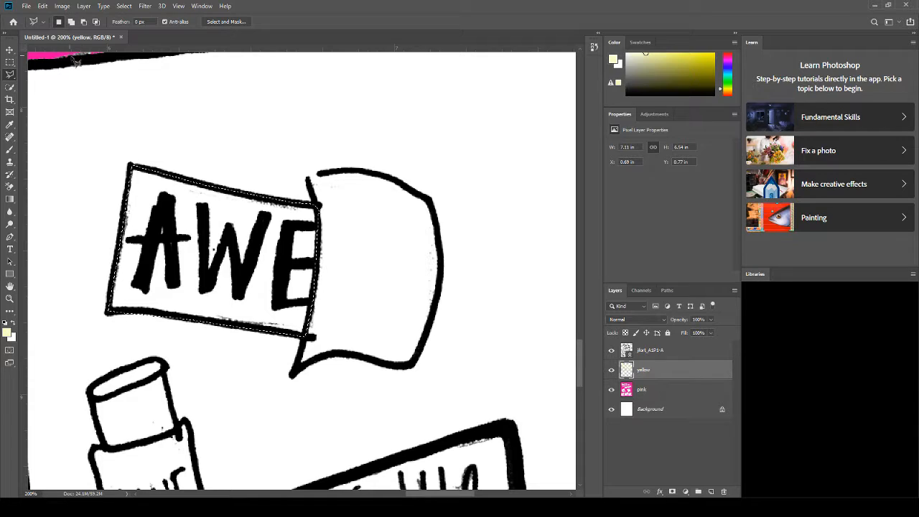
left_click(217, 112)
left_click(317, 70)
left_click(374, 148)
left_click(216, 166)
left_click(217, 110)
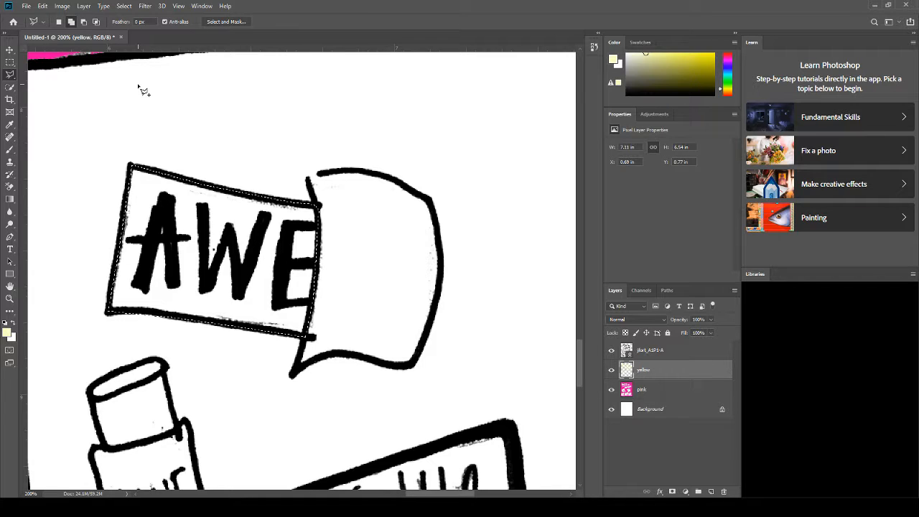
Step: Try adding a four-sided lasso area that overlaps the AWE clipping to its selection, and undo it
left_click(216, 99)
left_click(185, 236)
left_click(413, 246)
left_click(357, 124)
left_click(216, 99)
key("ctrl+z")
Step: Intersect the AWE clipping's selection with a Polygonal Lasso shape overlapping its upper-right part
left_click(292, 156)
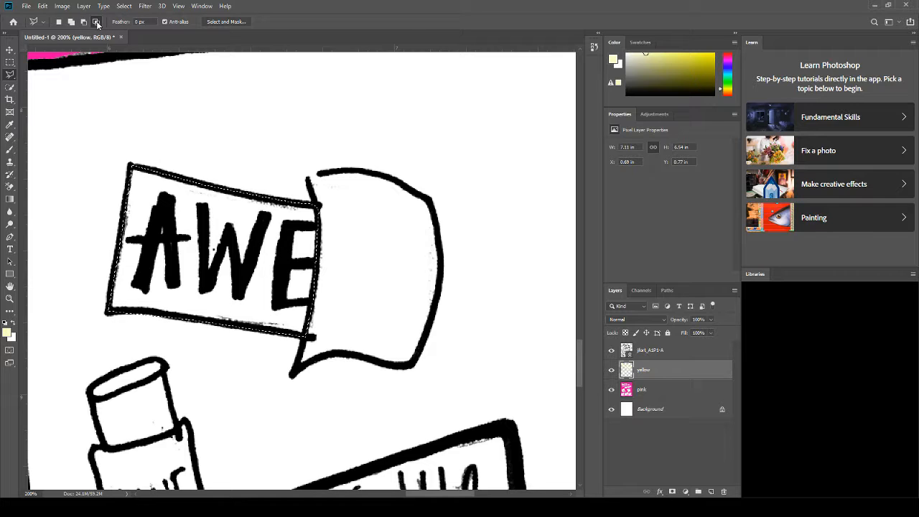
left_click(183, 223)
left_click(275, 266)
left_click(377, 202)
left_click(327, 122)
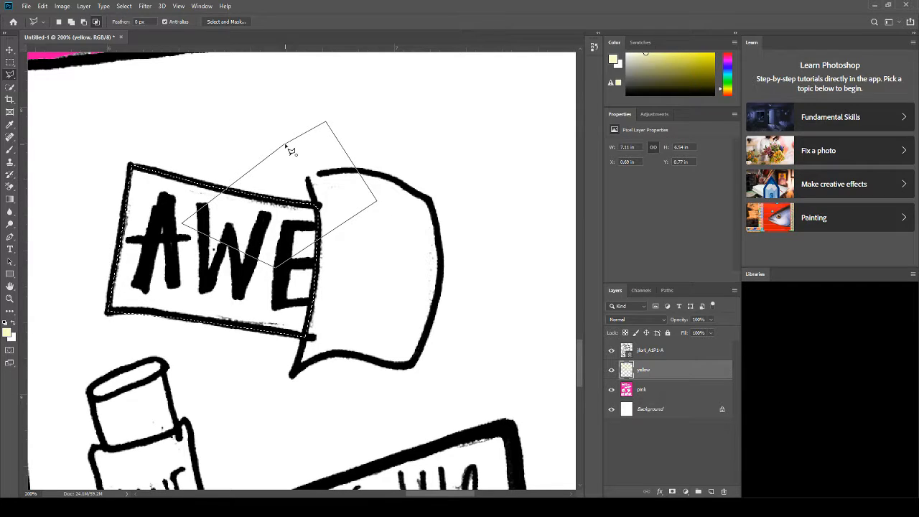
double_click(289, 147)
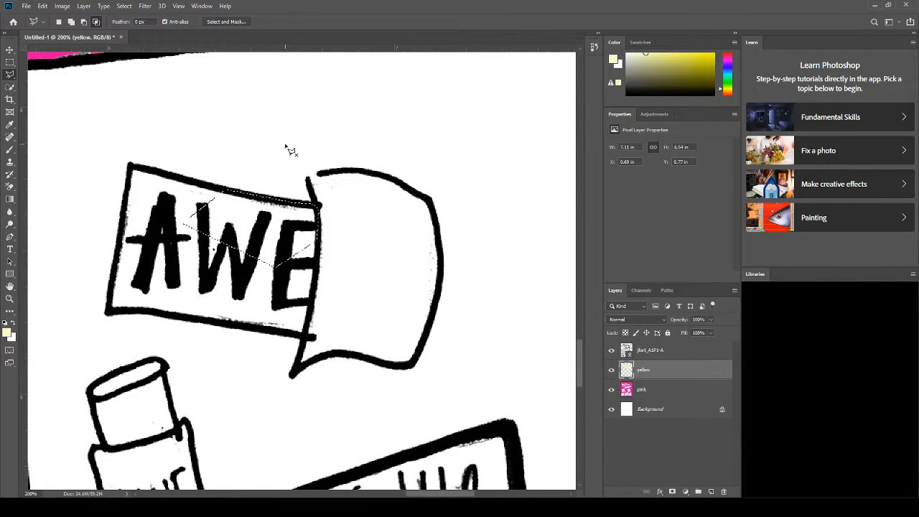
Step: Undo the last intersection and intersect the AWE clipping's selection again with a Polygonal Lasso shape overlapping its upper part
key("ctrl+z")
left_click(96, 22)
left_click(222, 117)
left_click(292, 104)
left_click(382, 189)
left_click(339, 224)
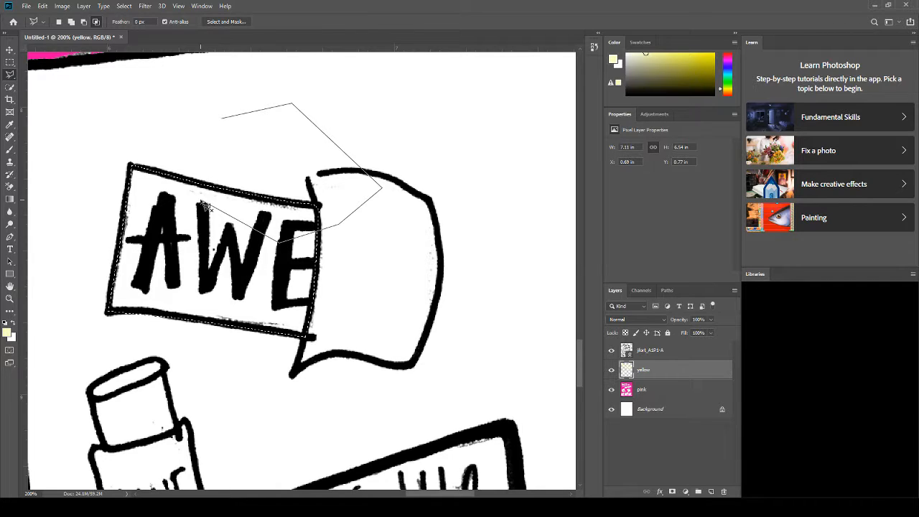
left_click(207, 153)
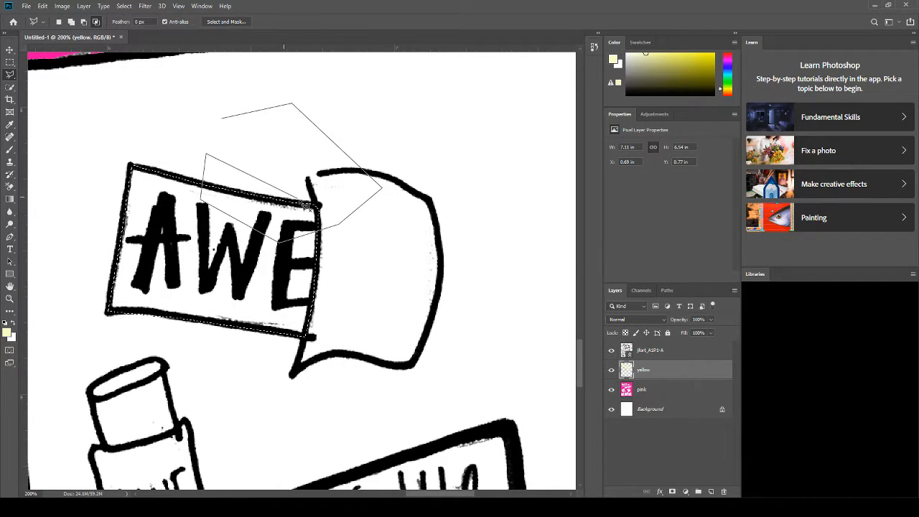
left_click(222, 119)
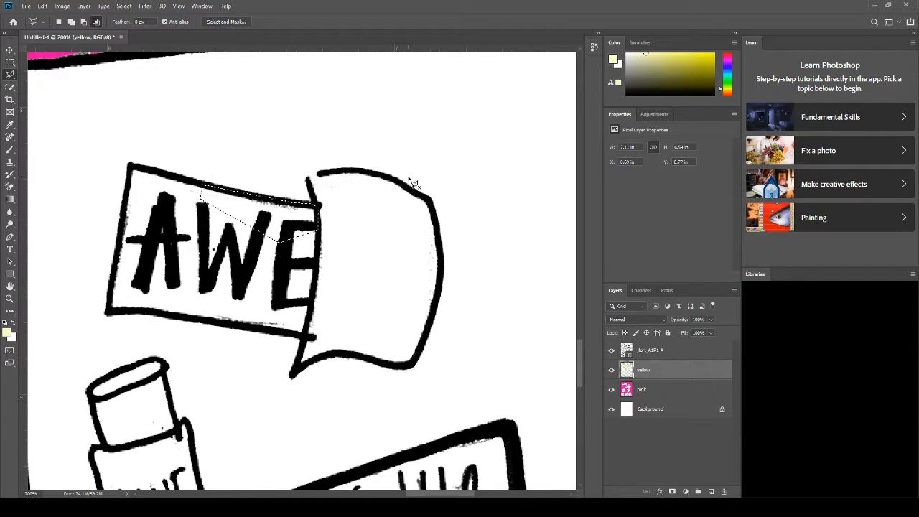
Step: Restore the AWE clipping's selection, set the lasso to add mode, and try outlining an area across the curled paper with the subtract modifier
left_click(71, 22)
key("alt")
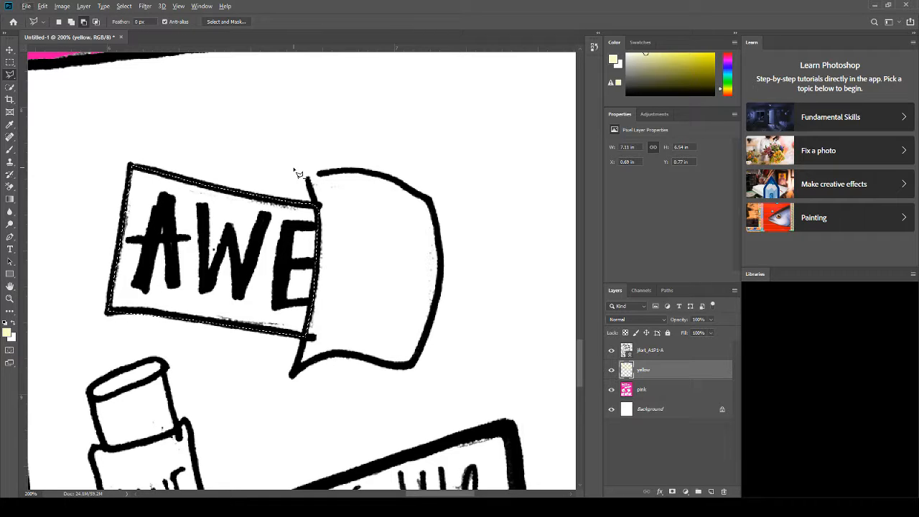
key("alt")
key("alt")
left_click(320, 174)
left_click(372, 184)
left_click(360, 253)
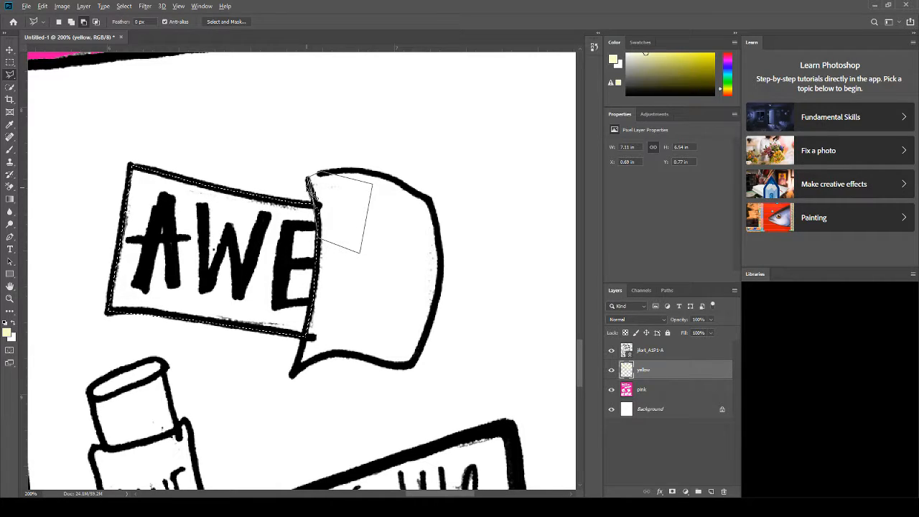
left_click(293, 187)
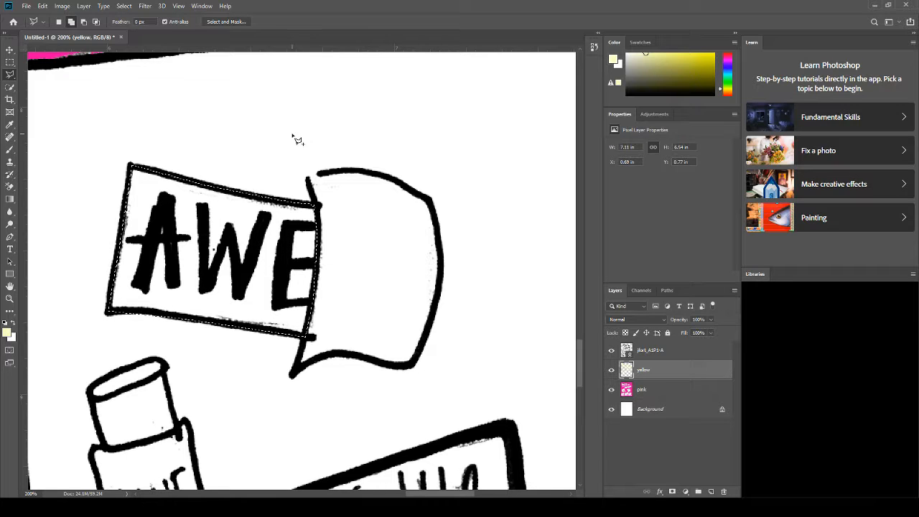
Step: Add a polygonal area above the AWE clipping to the selection, and demonstrate switching the lasso between its add and subtract modes
left_click(294, 110)
left_click(343, 82)
left_click(460, 127)
left_click(370, 210)
key("alt")
key("shift")
key("alt")
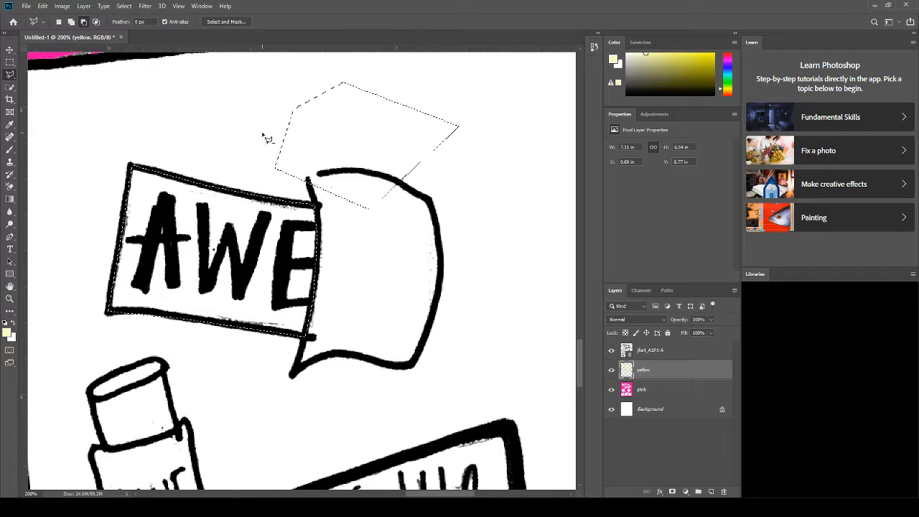
key("shift")
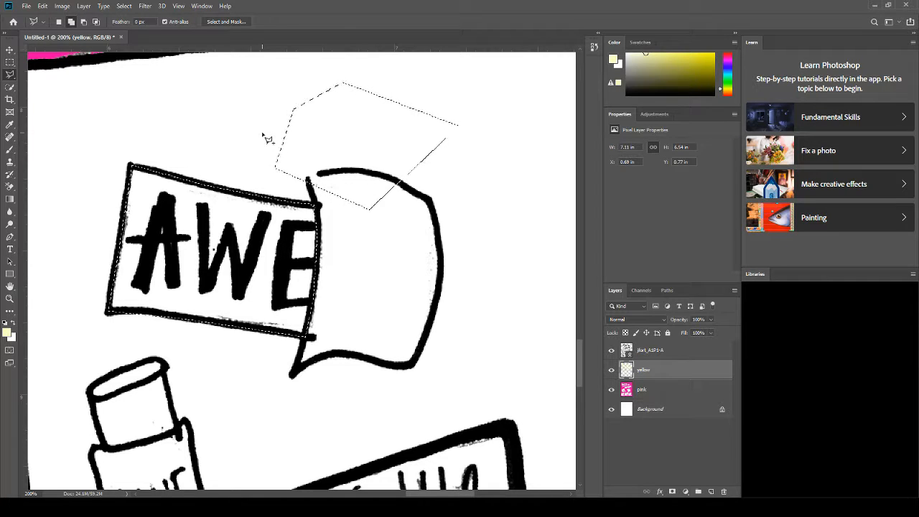
key("alt")
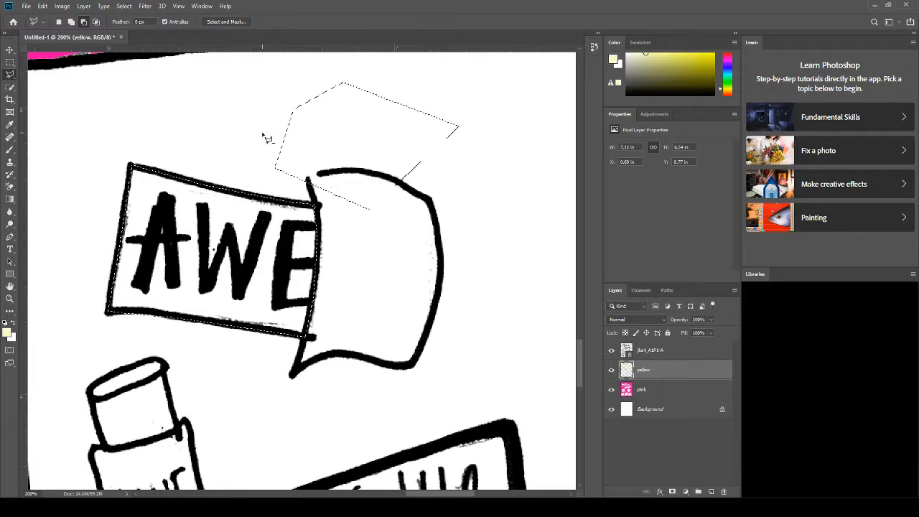
left_click(72, 22)
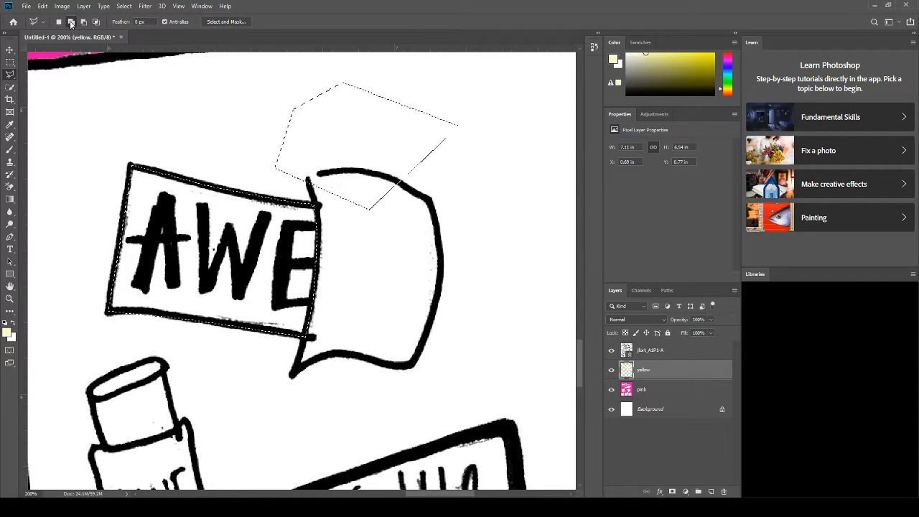
Step: Subtract a polygonal lasso area from the lower part of the extra selection above the AWE clipping
key("alt")
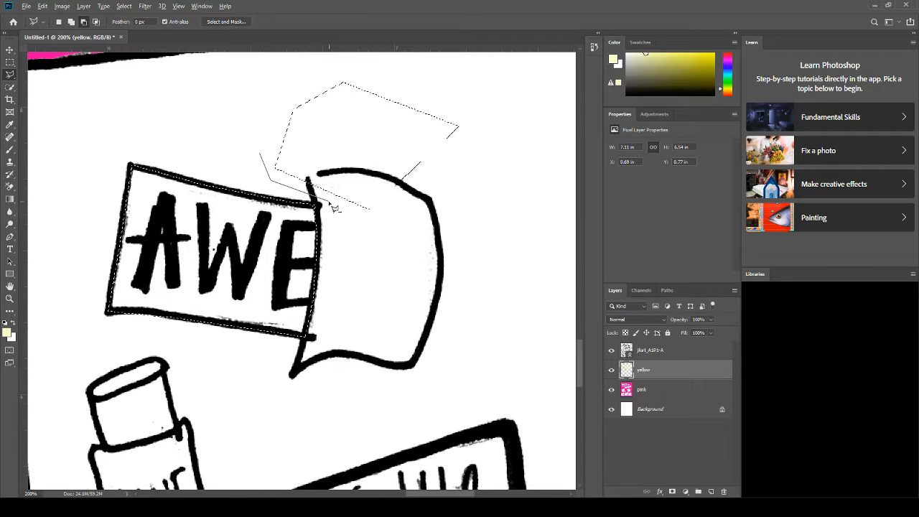
left_click(418, 174)
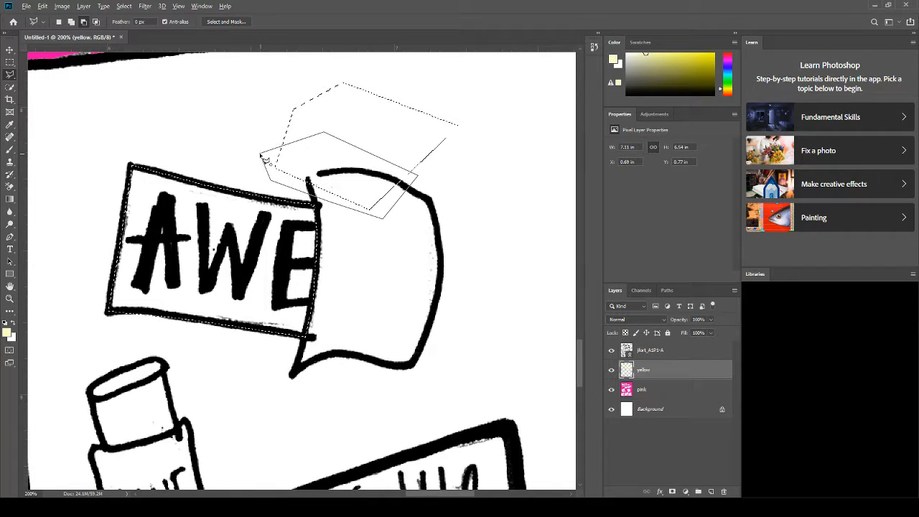
left_click(263, 157)
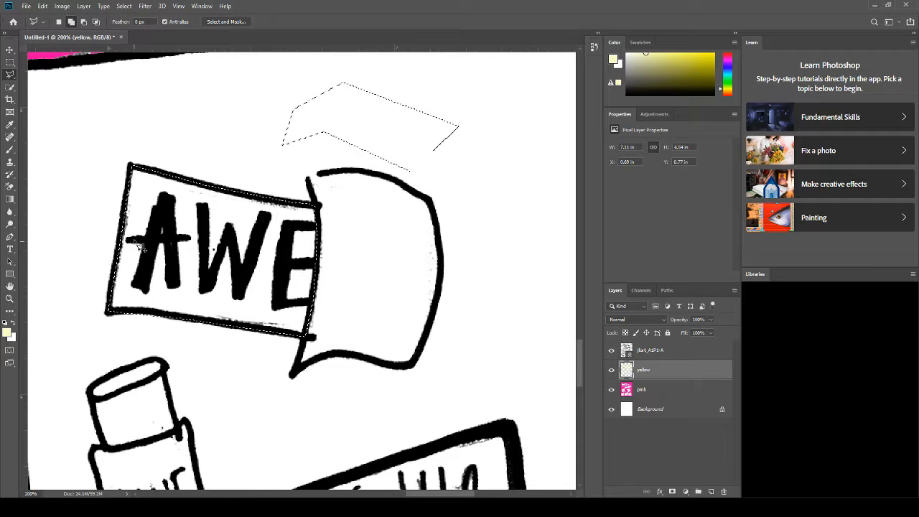
Step: Subtract the rest of the extra selection by enclosing it in a larger lasso outline, leaving only the AWE clipping selected
left_click(270, 94)
left_click(342, 66)
left_click(456, 84)
left_click(512, 141)
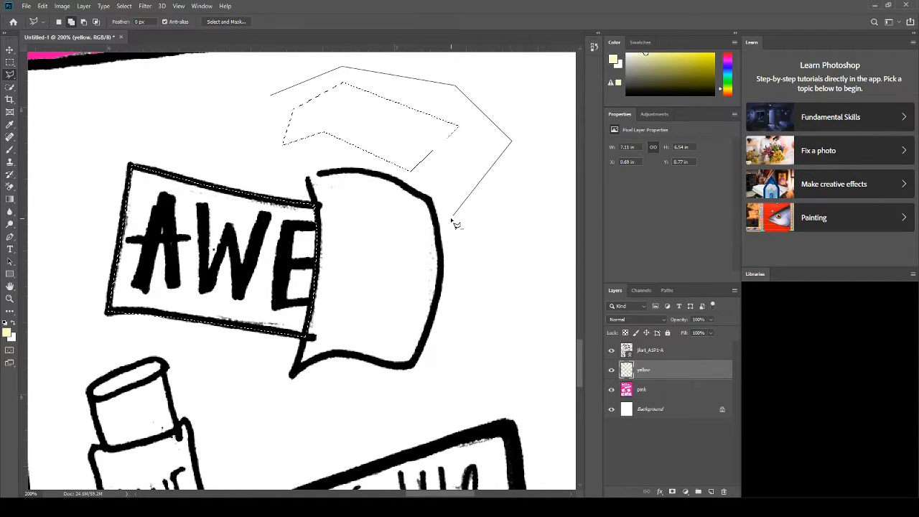
left_click(453, 222)
left_click(271, 98)
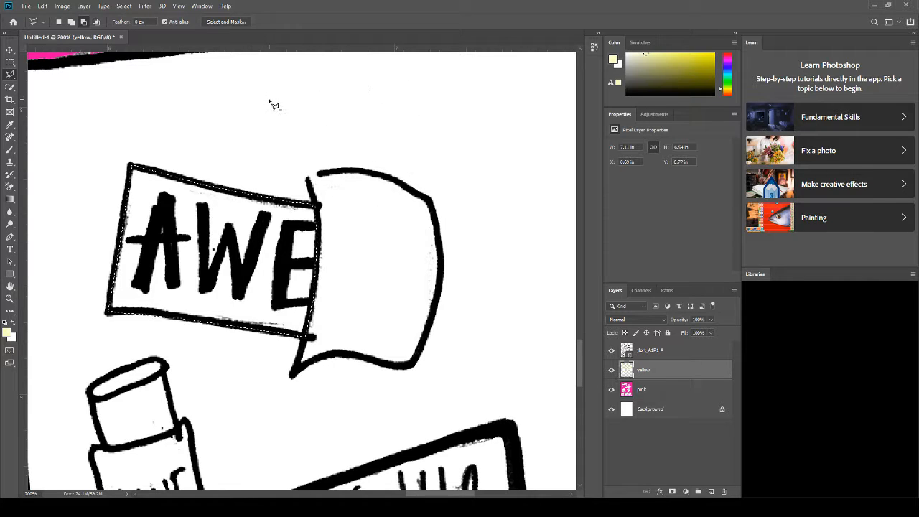
Step: Try adding an irregular lasso area above the curled paper to the AWE clipping's selection, and undo it
left_click(329, 101)
left_click(404, 71)
left_click(484, 130)
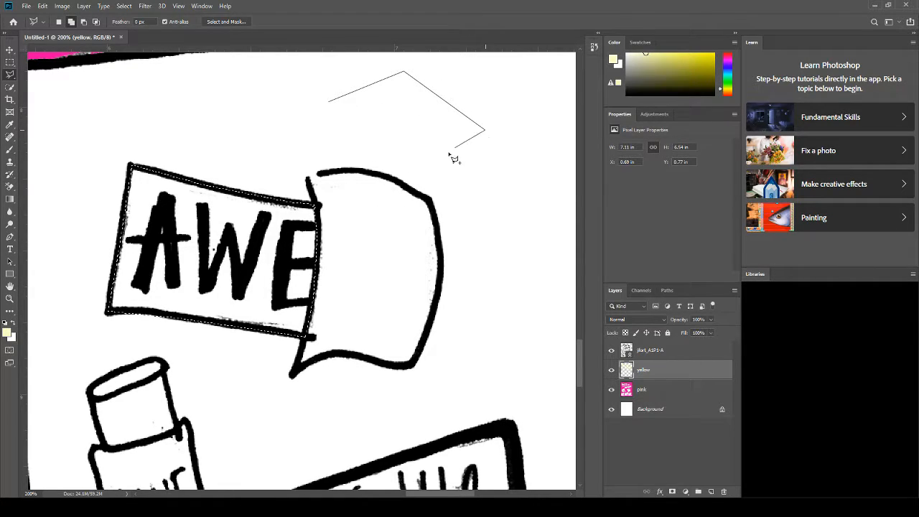
left_click(378, 219)
left_click(267, 155)
left_click(309, 113)
double_click(286, 104)
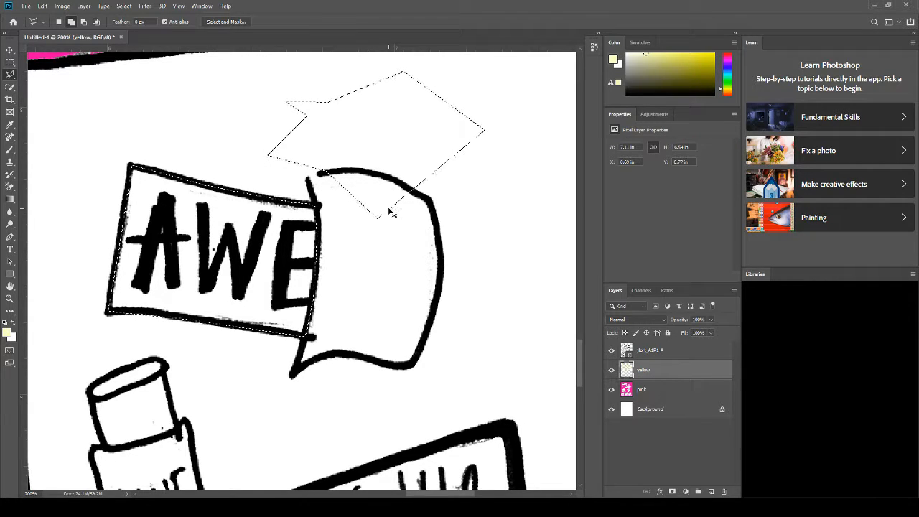
key("ctrl+z")
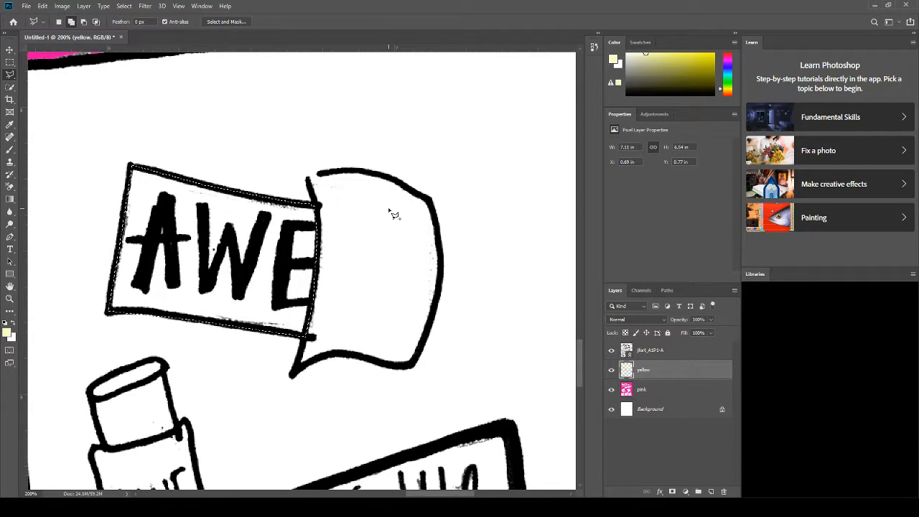
Step: Add the curled paper beside the AWE clipping to the selection by outlining it along its black border
left_click(313, 185)
left_click(293, 296)
left_click(346, 292)
left_click(363, 232)
left_click(339, 218)
Step: Brush pale yellow over the selected AWE clipping and curled paper on the yellow layer, and deselect
key("b")
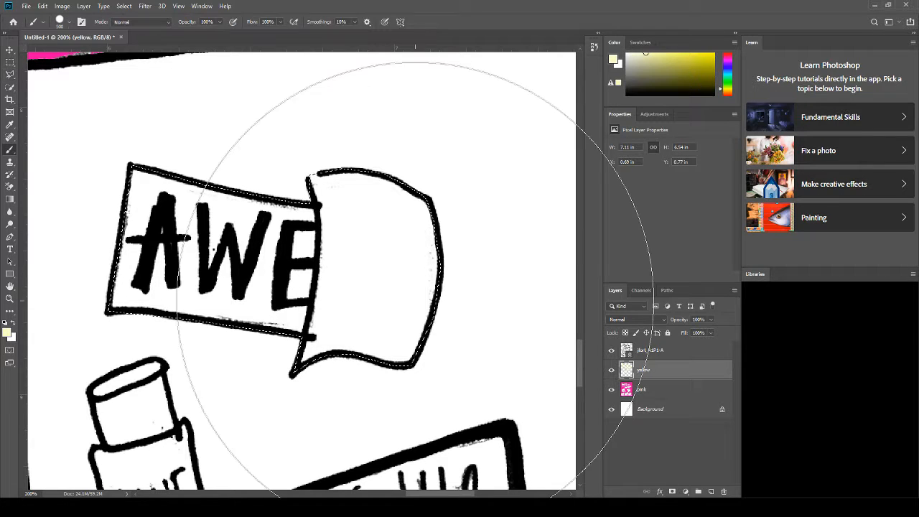
left_click_drag(380, 287, 215, 267)
key("ctrl+d")
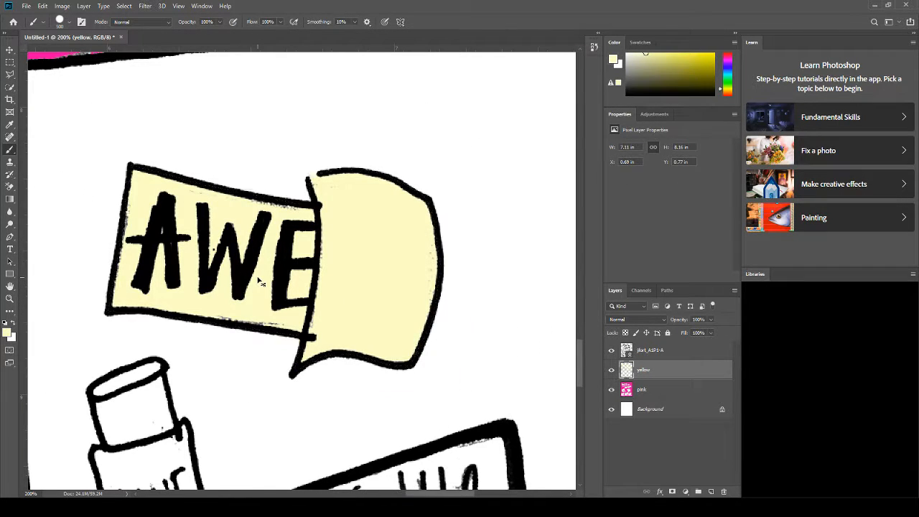
Step: Review the whole poster layer by layer, hiding and showing the line art, yellow, pink and Background layers in turn
key("ctrl+0")
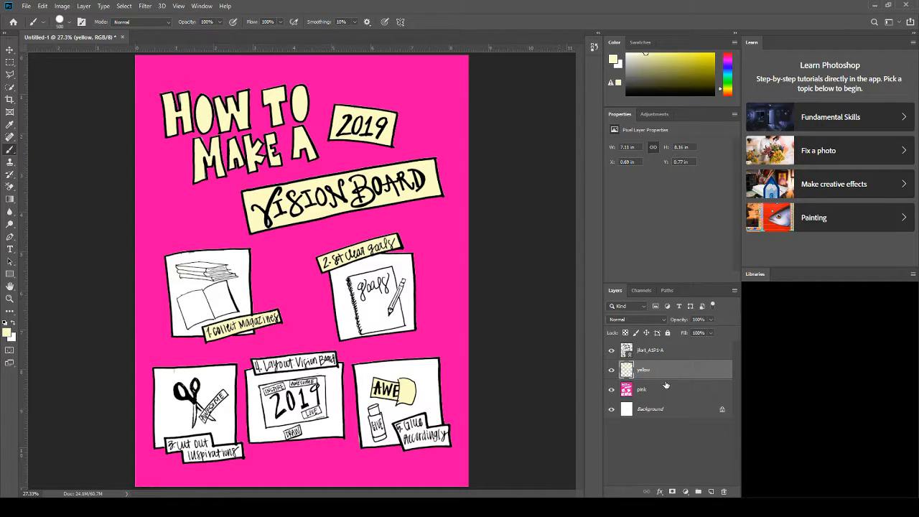
left_click(611, 350)
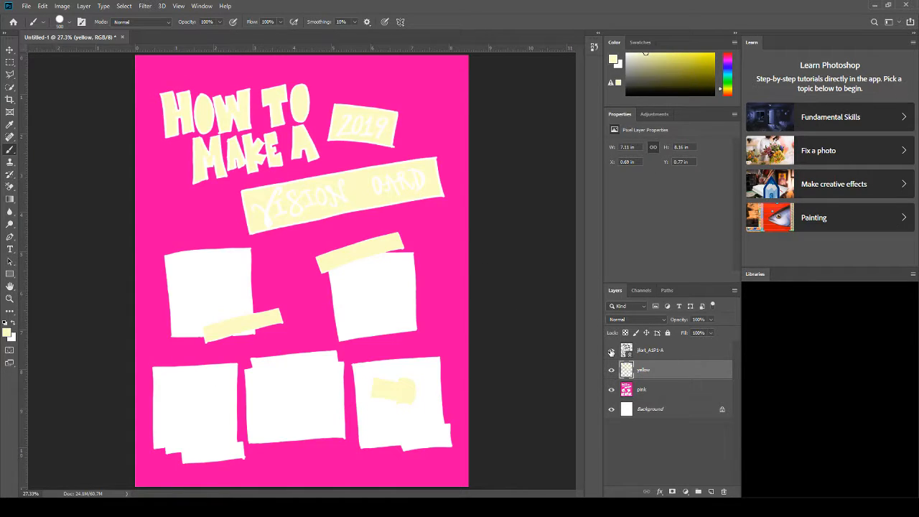
left_click(611, 350)
left_click(611, 370)
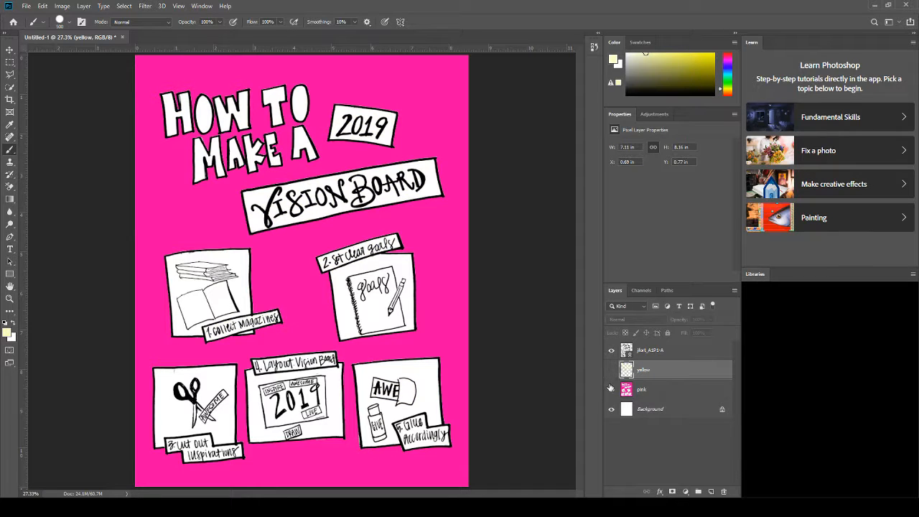
left_click(611, 388)
left_click(611, 389)
left_click(612, 370)
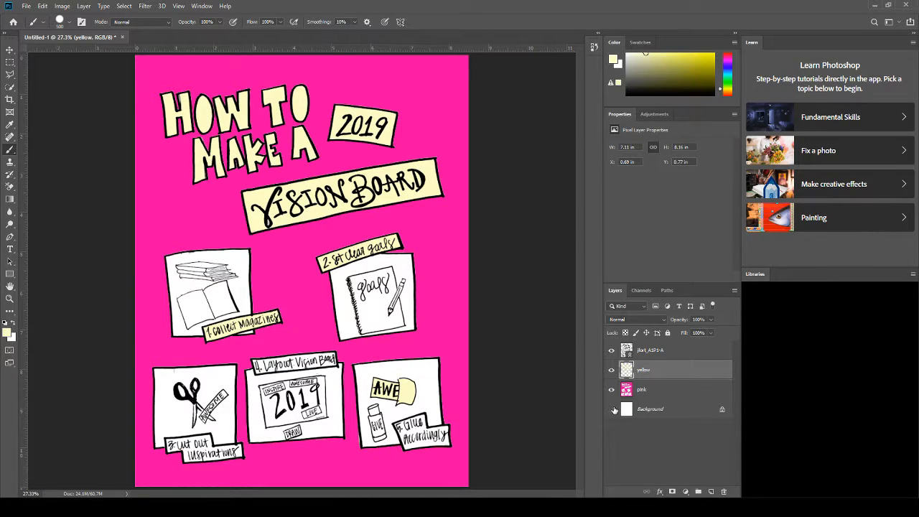
left_click(611, 409)
left_click(612, 408)
Step: Save the document as CRecord_A1P2.psd
key("ctrl+s")
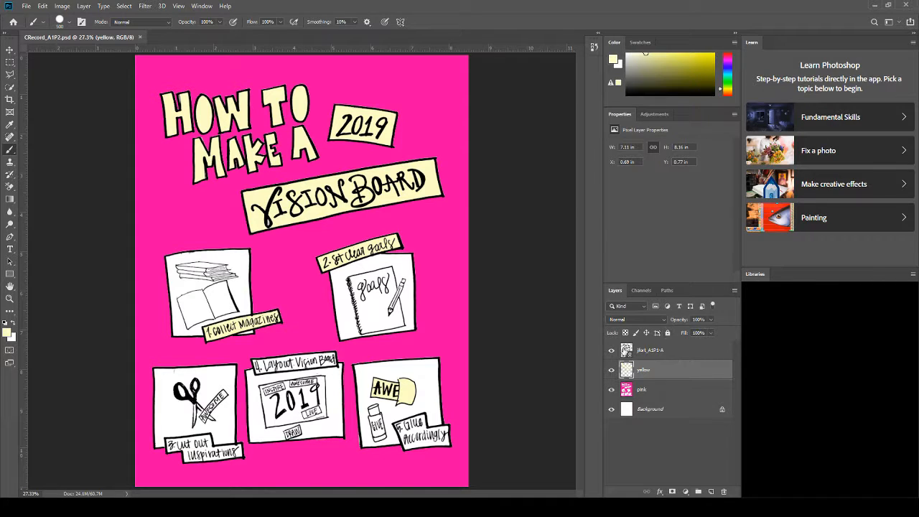
Step: Hide the pink and yellow color layers to view the line art alone, and show both again
left_click(612, 389)
left_click(612, 370)
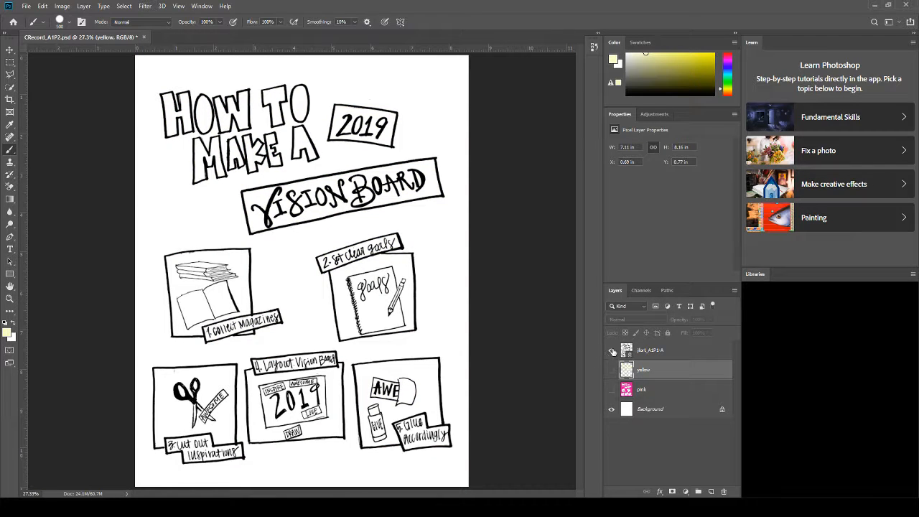
left_click(611, 370)
left_click(612, 389)
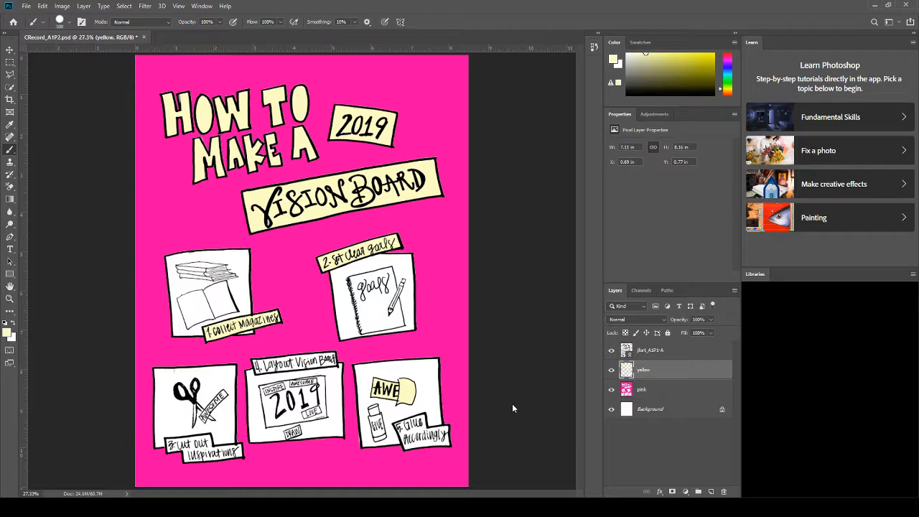
Step: Try merging all visible layers into a single Background layer, and undo the merge
key("h")
key("ctrl+shift+e")
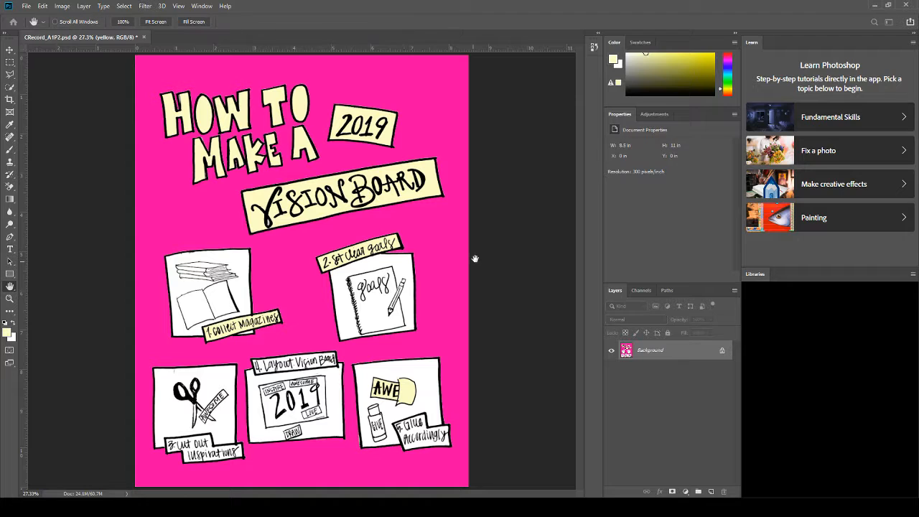
key("b")
key("ctrl+z")
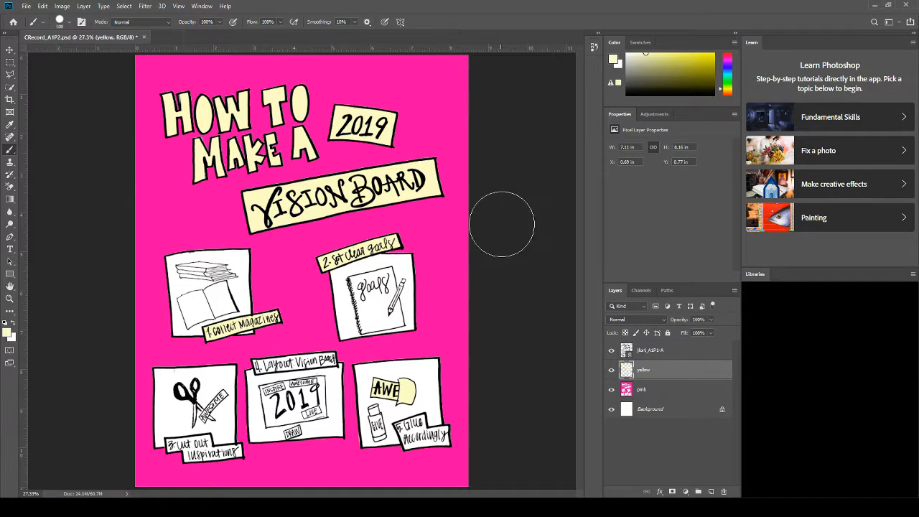